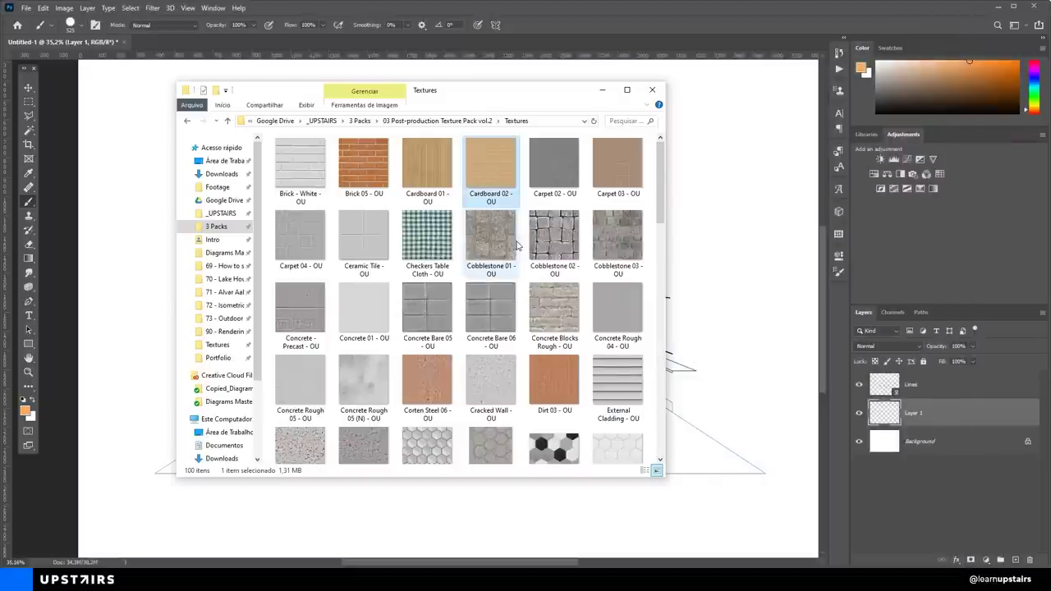
Place the Sidewalk 05 - OU texture from the Textures folder into the drawing and scale it down to less than half its size
scroll(517, 245, "down", 10)
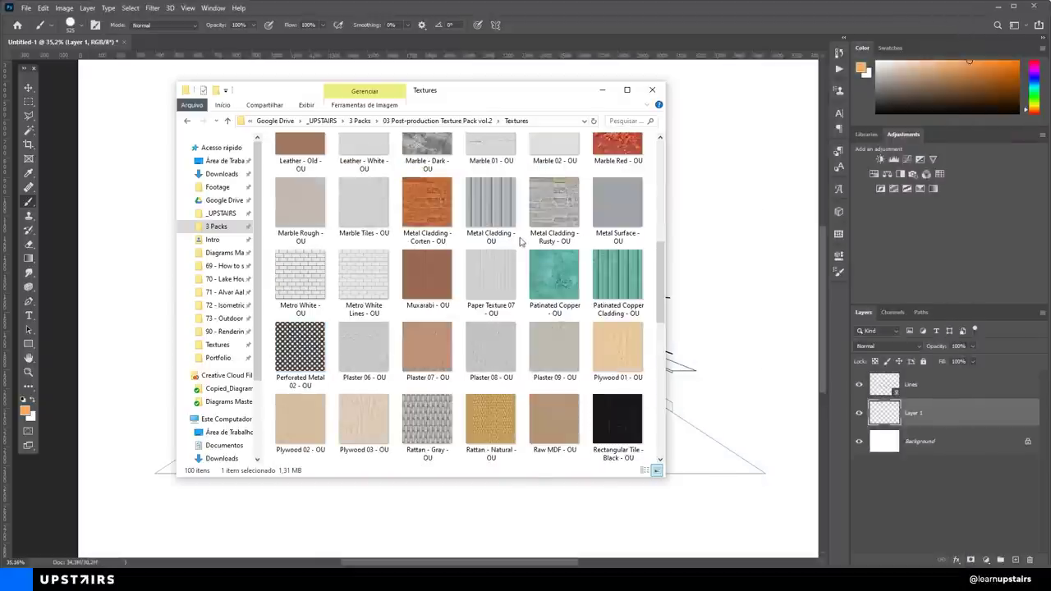
scroll(448, 353, "up", 2)
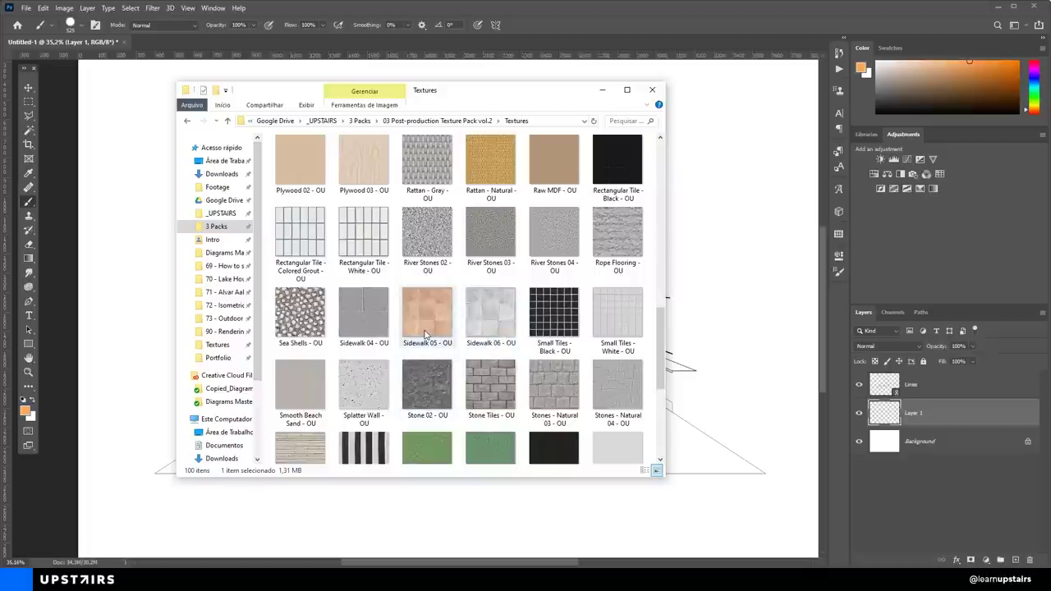
left_click_drag(425, 334, 722, 371)
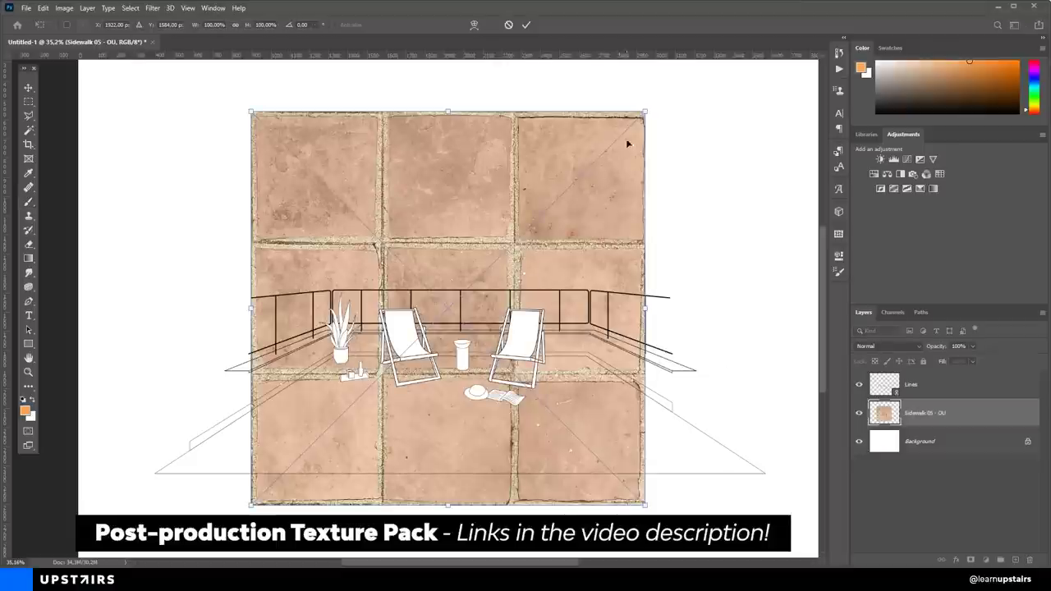
left_click_drag(648, 109, 536, 235)
key("Return")
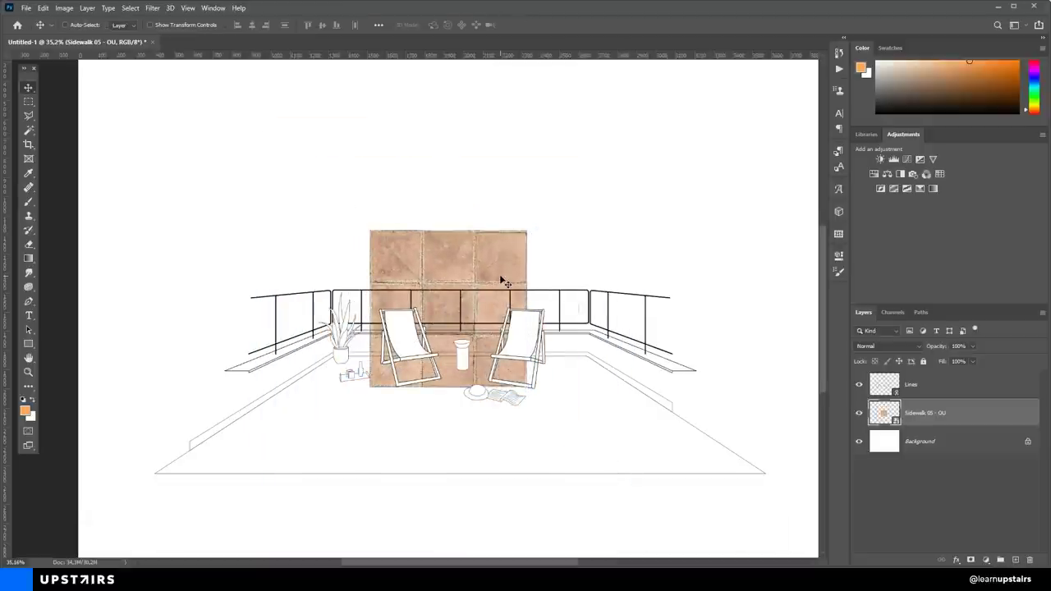
Align the tile texture with the floor's front-left corner, duplicate it three times side by side across the floor's width, and merge the four layers
left_click_drag(499, 274, 417, 370)
left_click_drag(327, 423, 691, 422)
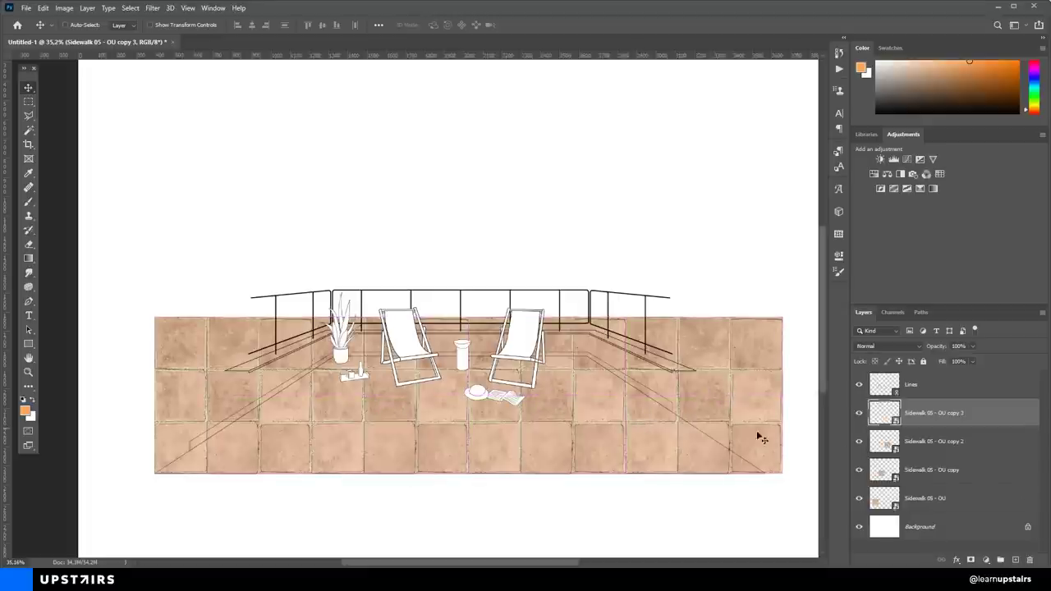
left_click(921, 498, "shift")
key("ctrl+e")
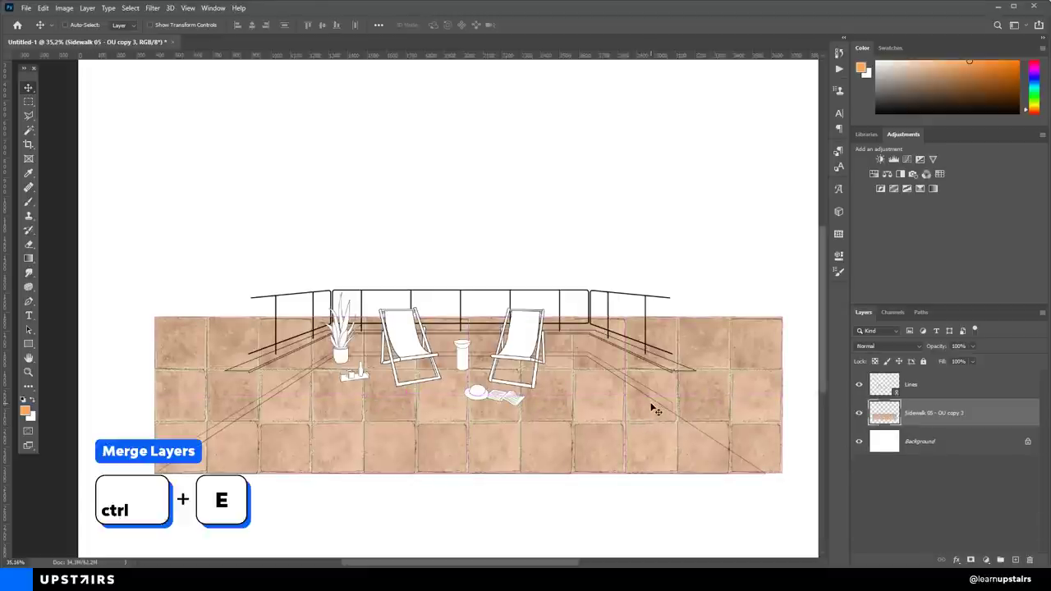
Duplicate the tile row upward, merge the copies, and repeat to build one large tile sheet covering most of the canvas
left_click_drag(657, 409, 608, 283)
scroll(671, 252, "up", 1)
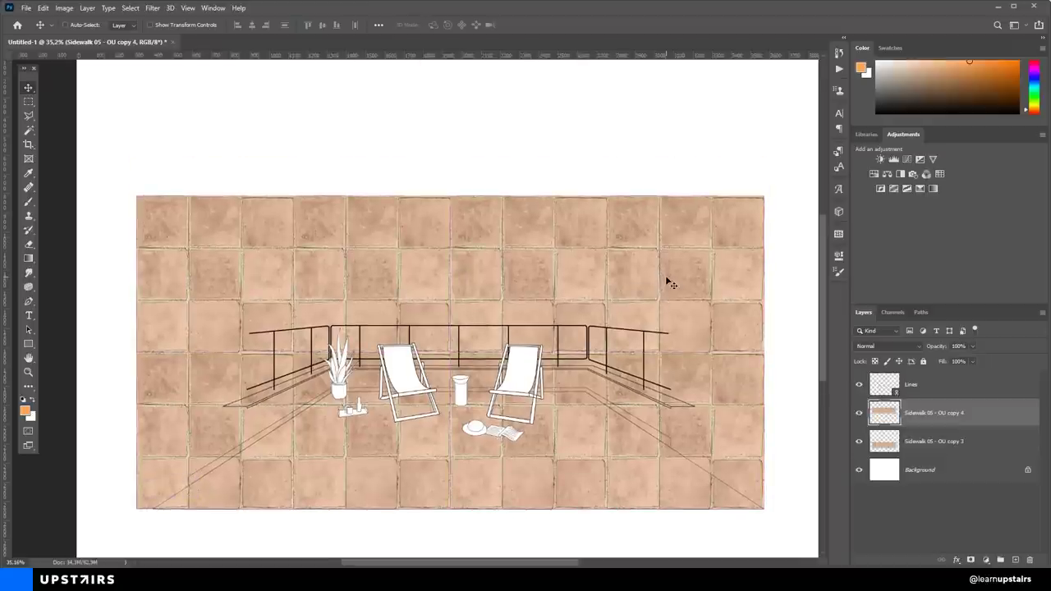
left_click(950, 446, "shift")
key("ctrl+e")
left_click_drag(711, 367, 741, 134)
scroll(600, 244, "down", 2)
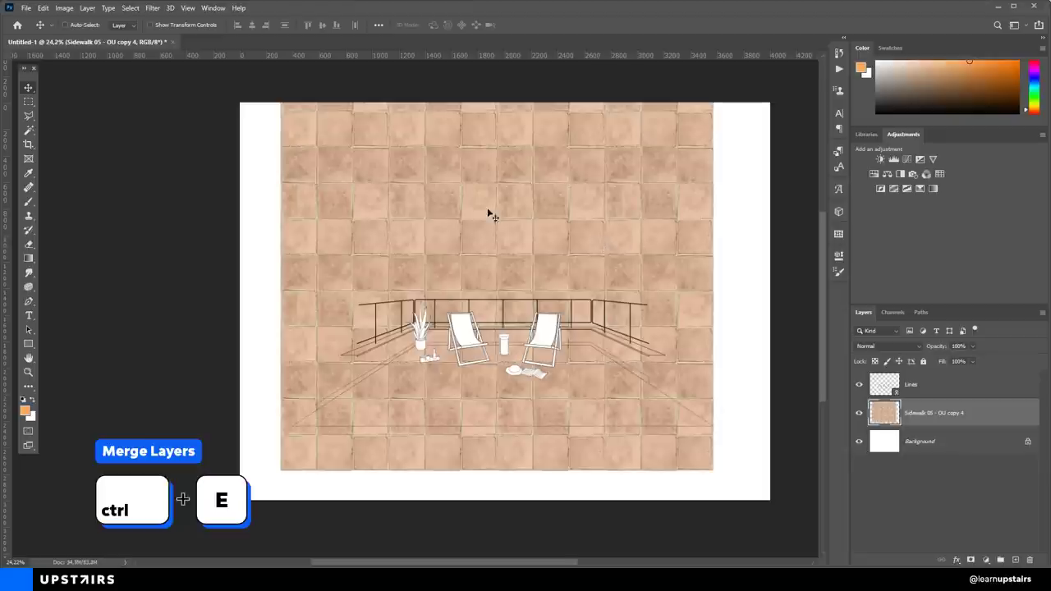
left_click_drag(468, 202, 511, 219)
Convert the merged tile sheet to a smart object, duplicate it, and hide the original as a backup
right_click(906, 408)
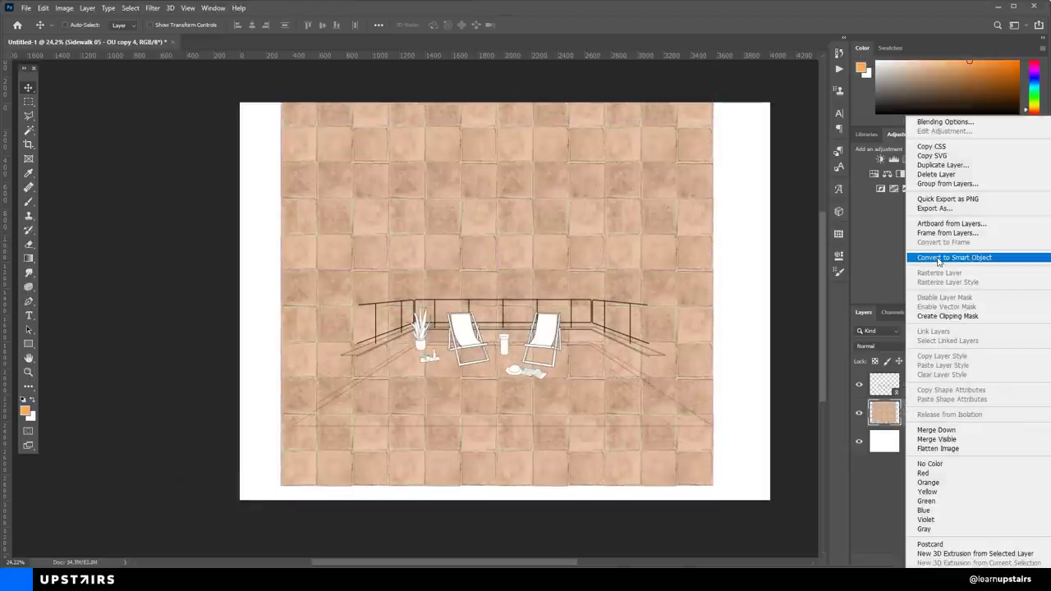
left_click(940, 261)
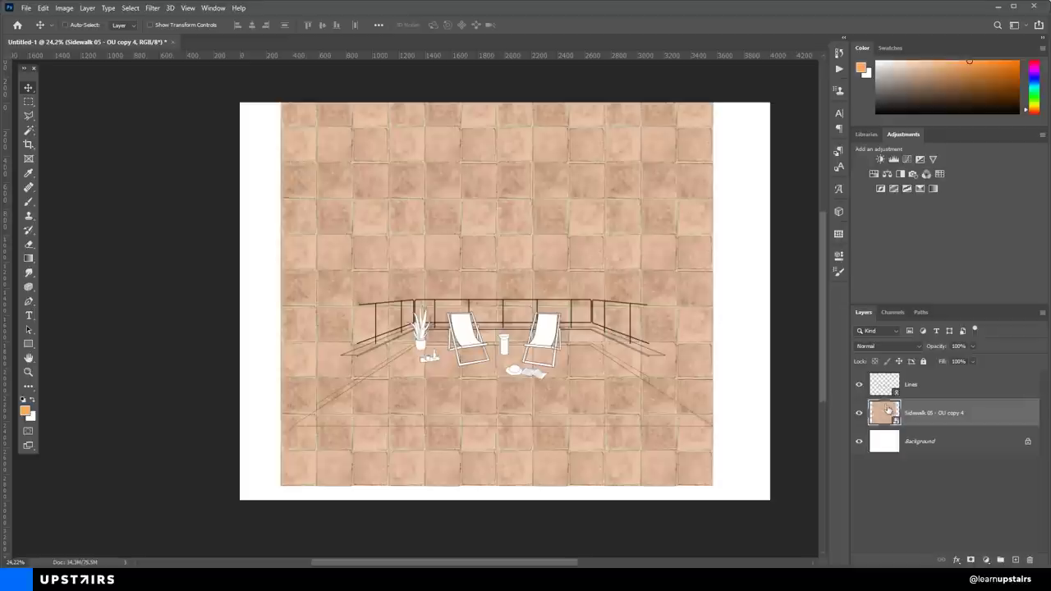
key("ctrl+j")
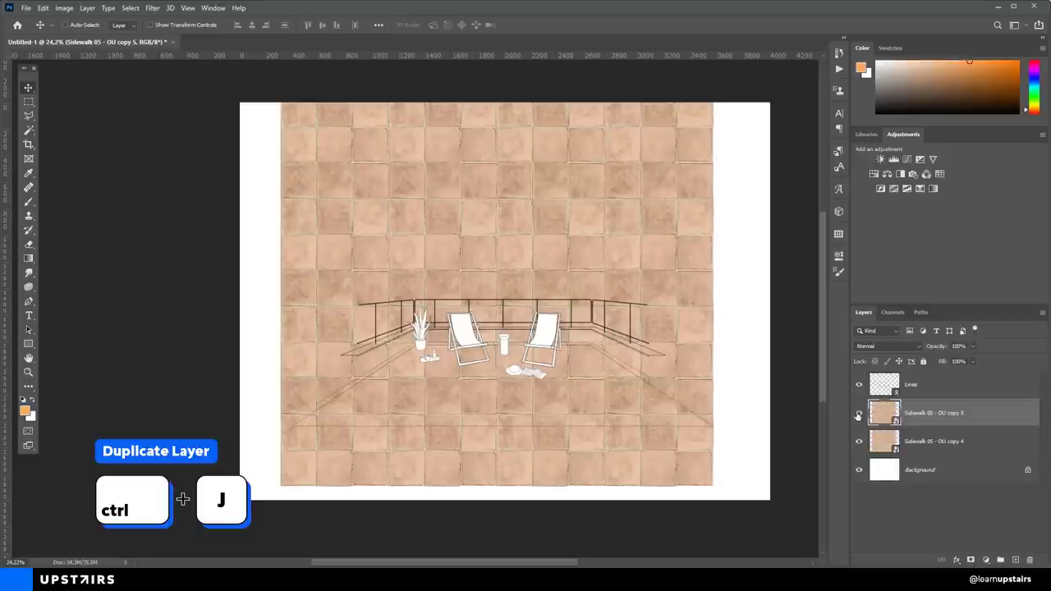
left_click(859, 442)
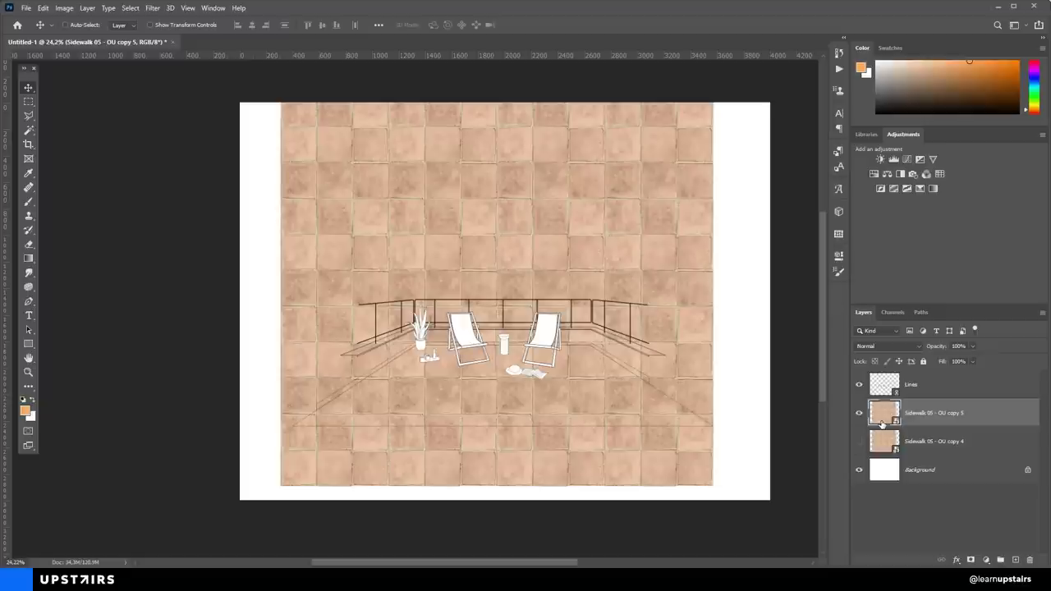
Transform the visible tile sheet, lowering its top edge and distorting its corners toward the terrace floor's perspective outline
key("ctrl+t")
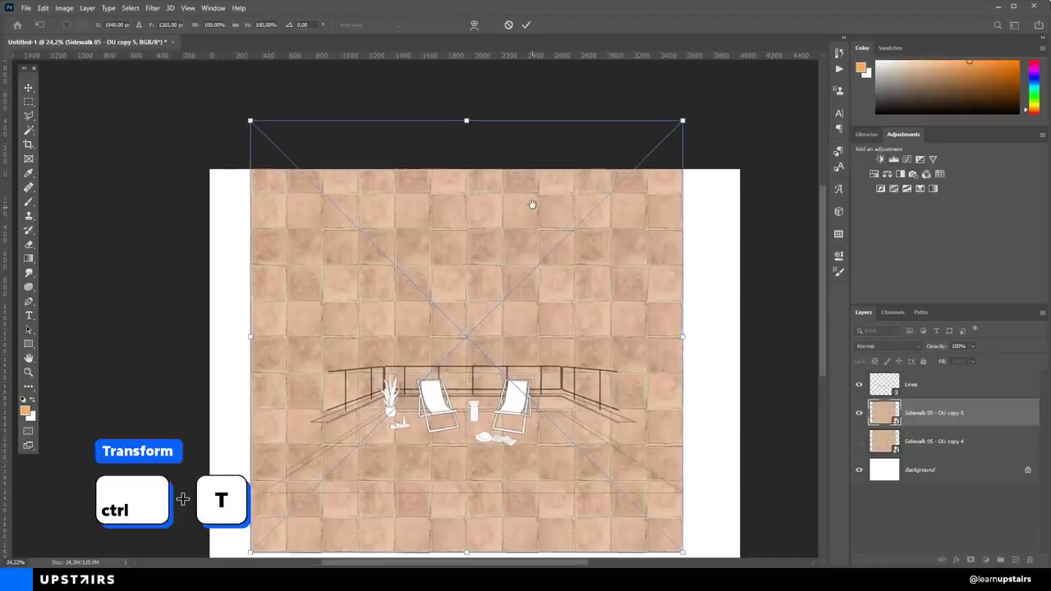
left_click_drag(531, 205, 523, 183)
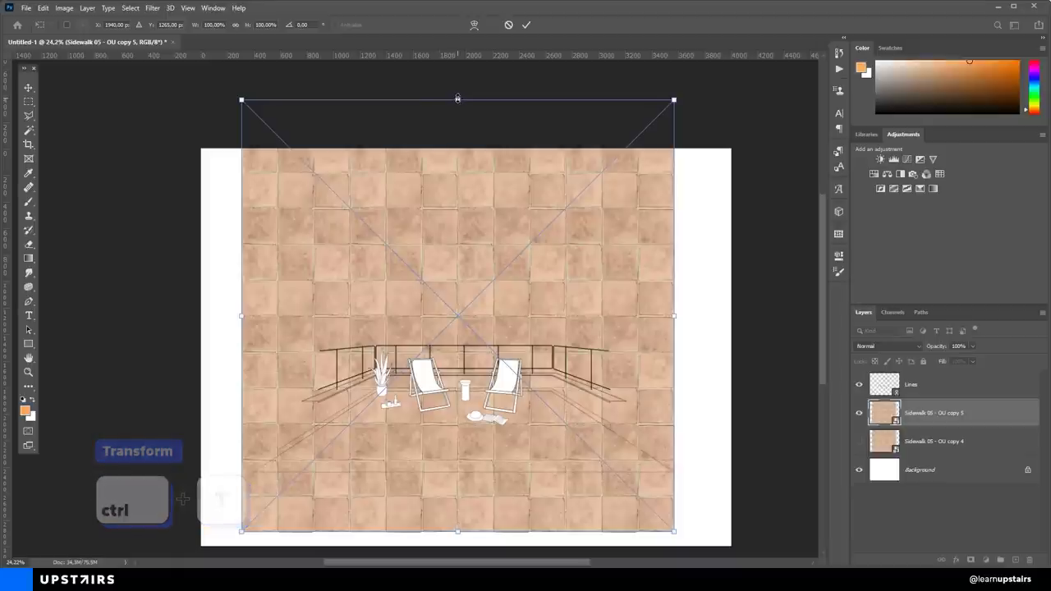
key("ctrl")
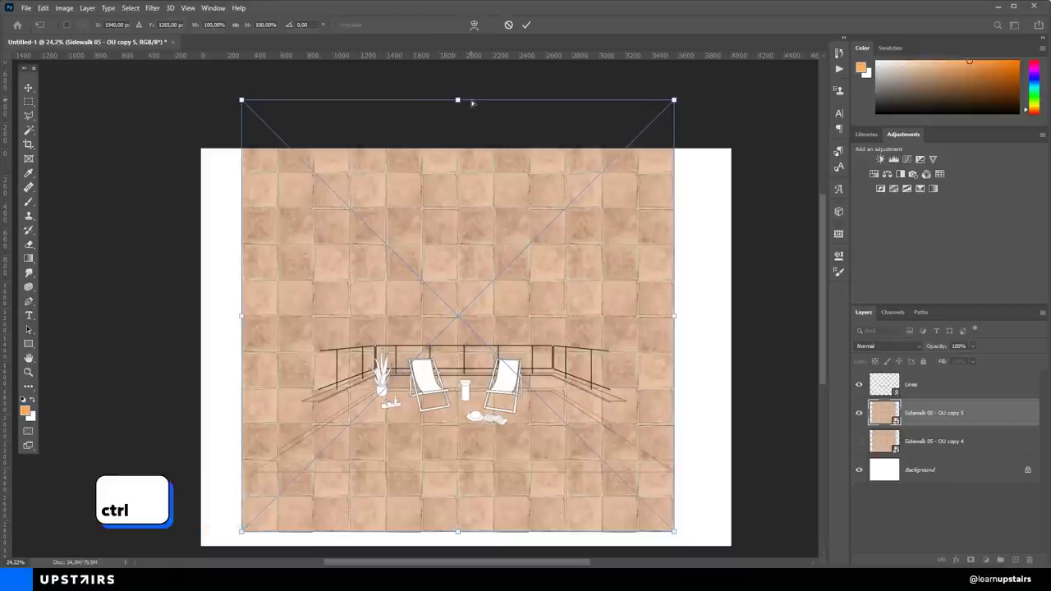
left_click_drag(457, 100, 464, 394)
key("ctrl+z")
left_click_drag(243, 393, 379, 390)
left_click_drag(242, 531, 251, 494)
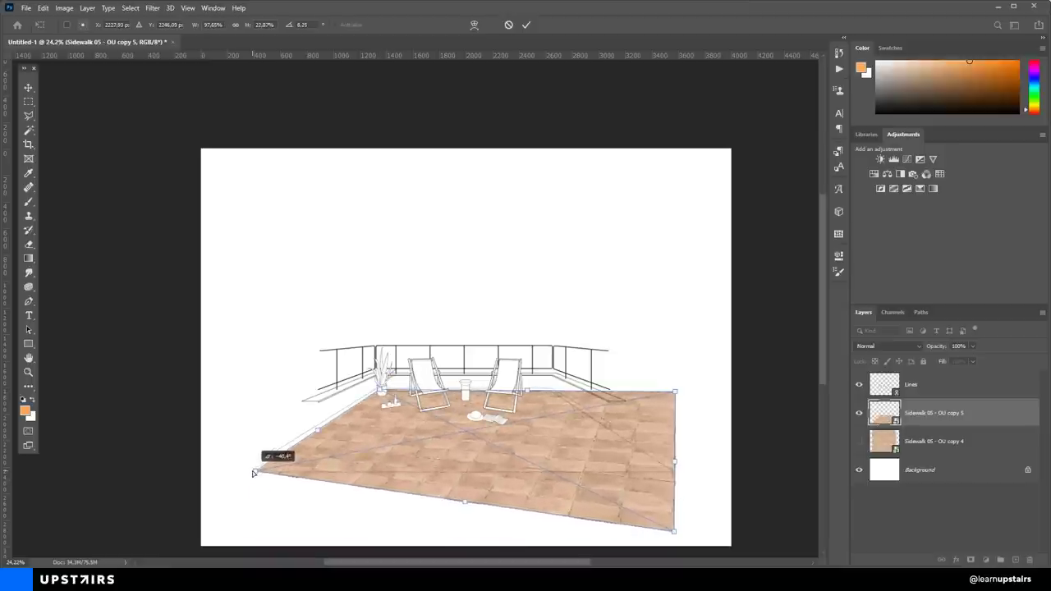
left_click_drag(252, 471, 253, 468)
left_click_drag(676, 533, 673, 465)
left_click_drag(659, 387, 550, 392)
Fine-tune the distorted texture's corners to match the floor line corners exactly and apply the transform
scroll(556, 427, "up", 2)
left_click_drag(628, 444, 567, 387)
left_click_drag(681, 434, 680, 444)
scroll(485, 313, "up", 6)
left_click_drag(485, 314, 484, 324)
left_click_drag(123, 366, 537, 360)
left_click_drag(322, 306, 314, 316)
left_click_drag(323, 370, 473, 253)
scroll(472, 253, "left", 10)
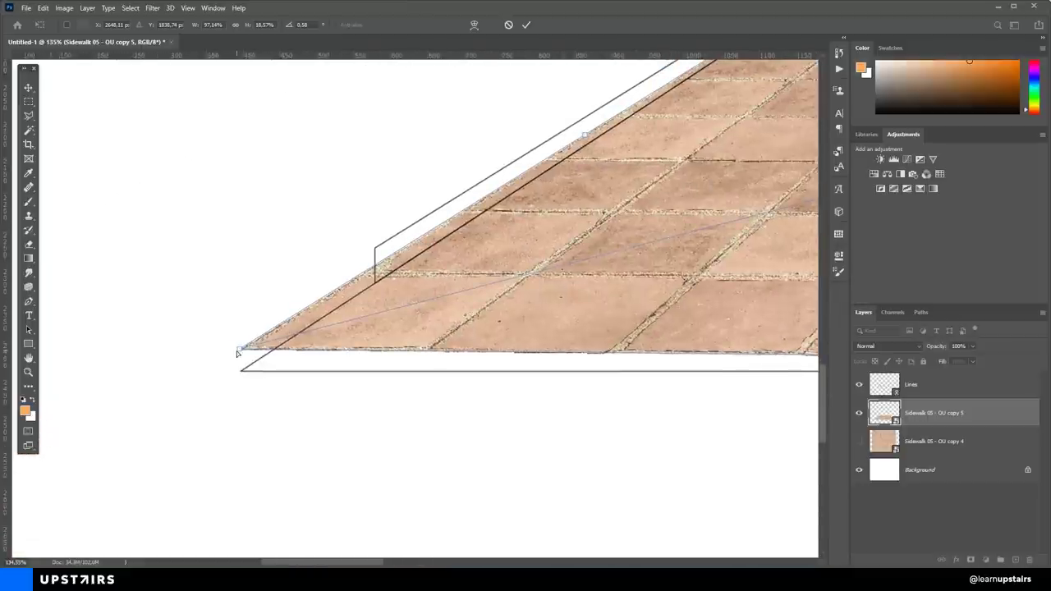
left_click_drag(238, 352, 240, 371)
scroll(355, 337, "down", 4)
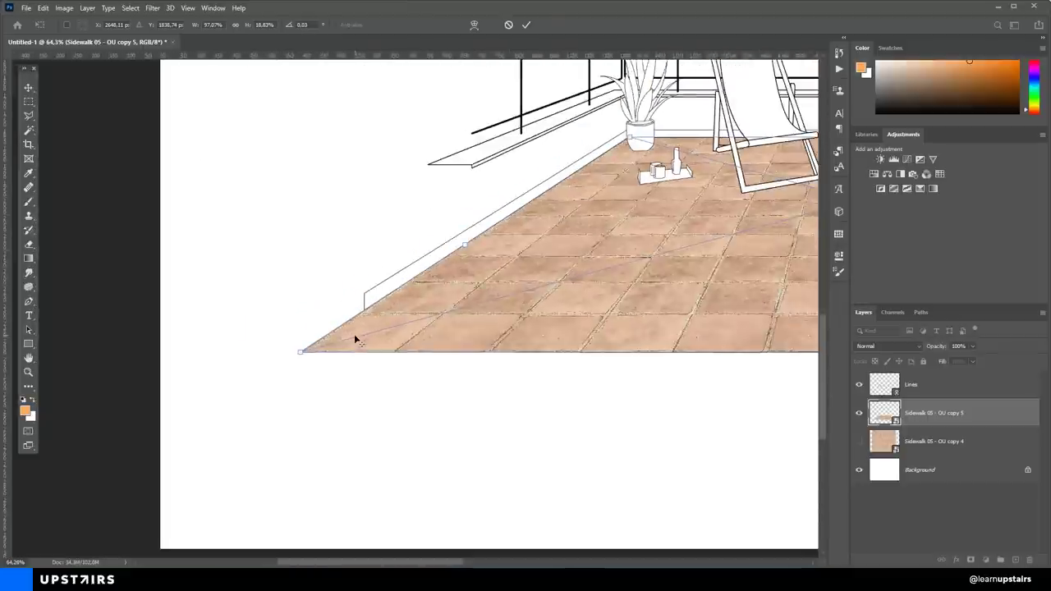
scroll(365, 337, "down", 3)
left_click_drag(711, 238, 425, 334)
key("Return")
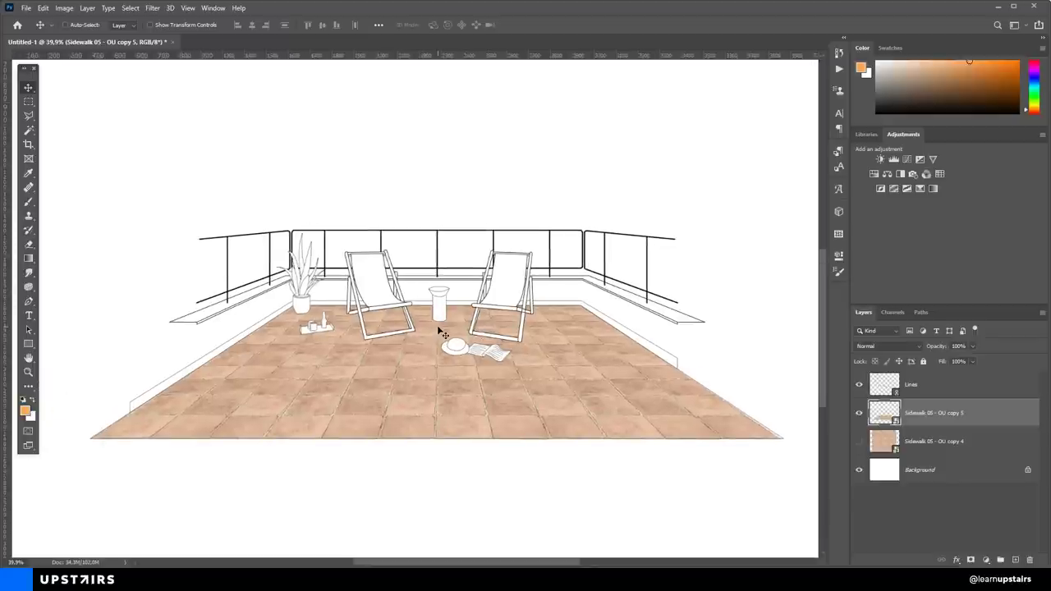
Show the backup tile sheet, duplicate it for the back baseboard, and hide the backup again
left_click(859, 442)
left_click(880, 441)
scroll(657, 396, "down", 1)
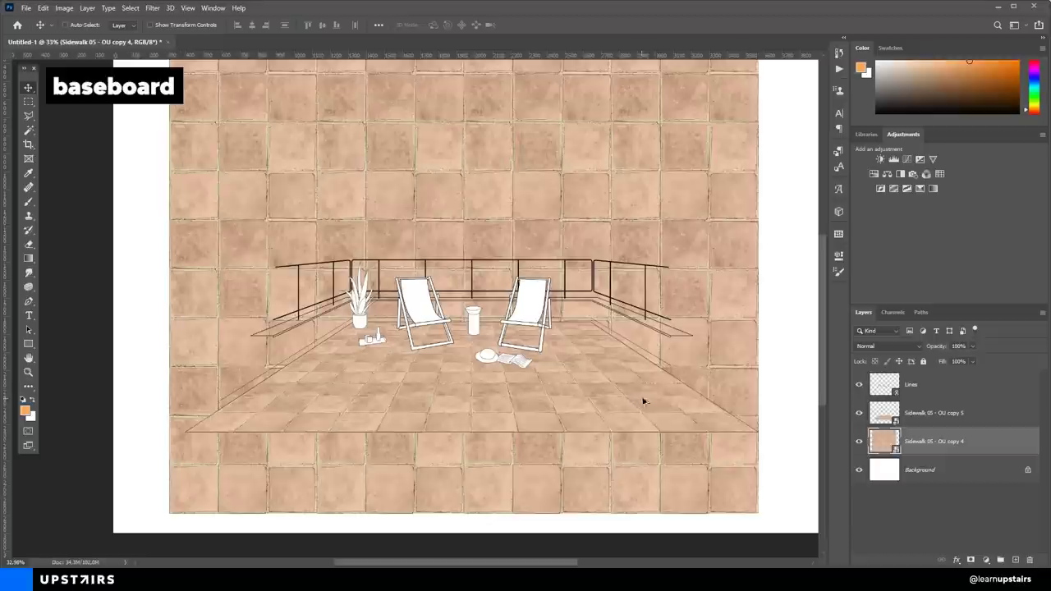
key("ctrl+j")
left_click(859, 470)
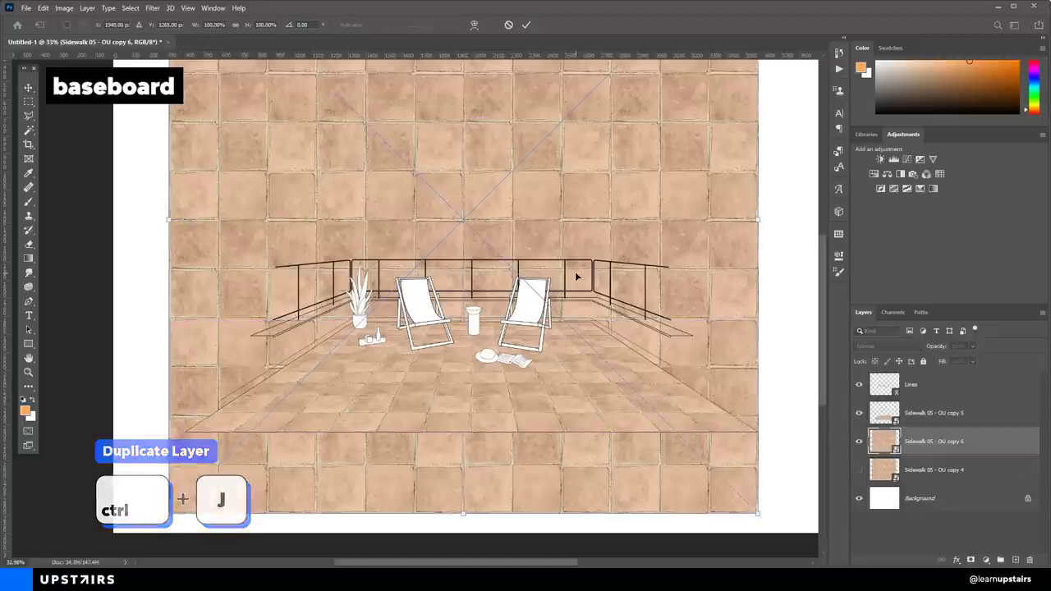
Scale the baseboard copy to about 40.19% so it spans the back wall between the floor corners, and apply the transform
key("ctrl+t")
scroll(629, 293, "up", 2)
left_click_drag(742, 84, 537, 257)
scroll(550, 361, "up", 3)
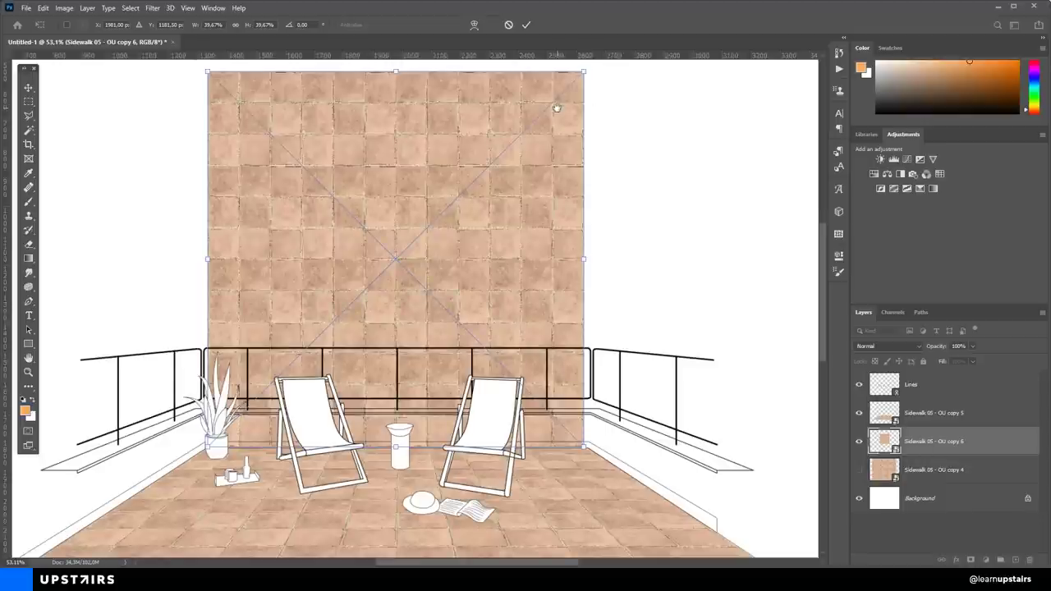
left_click_drag(557, 108, 582, 104)
scroll(571, 483, "up", 3)
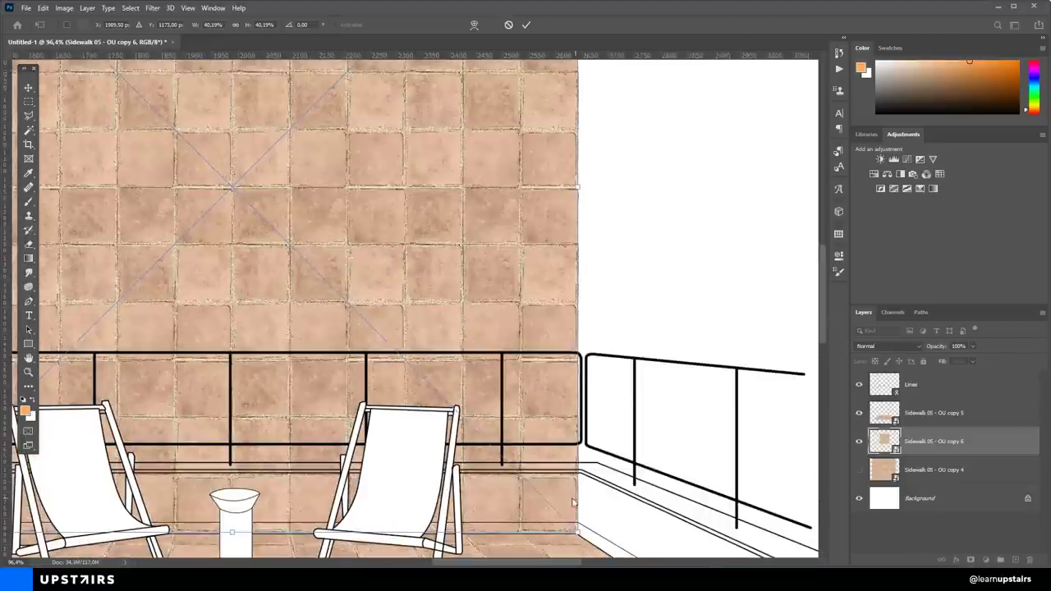
key("Return")
scroll(563, 485, "down", 3)
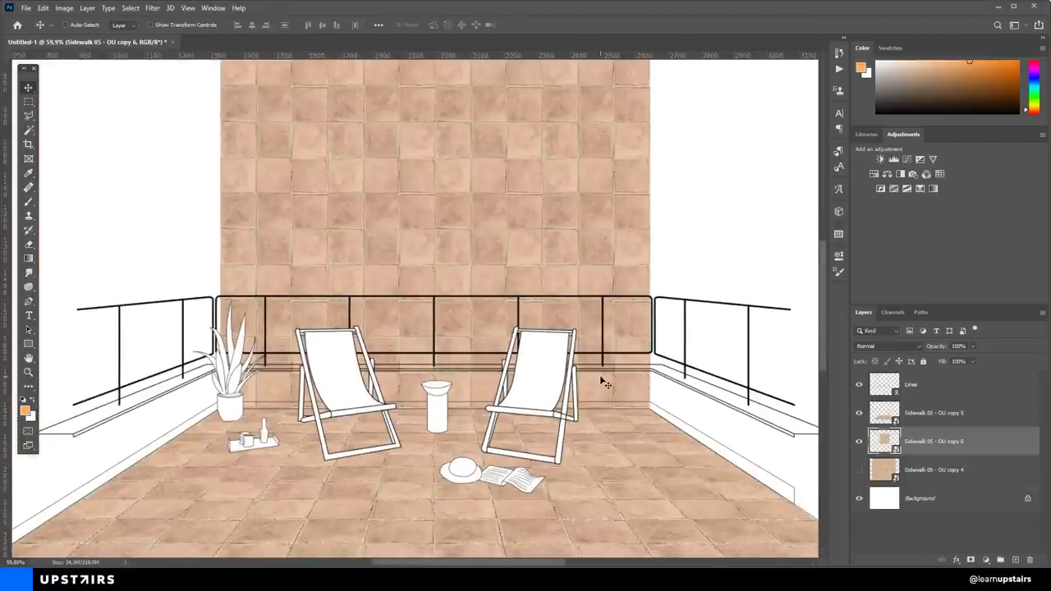
Select the back baseboard strip with a rectangular marquee and mask the back wall texture to that selection
left_click_drag(604, 384, 642, 339)
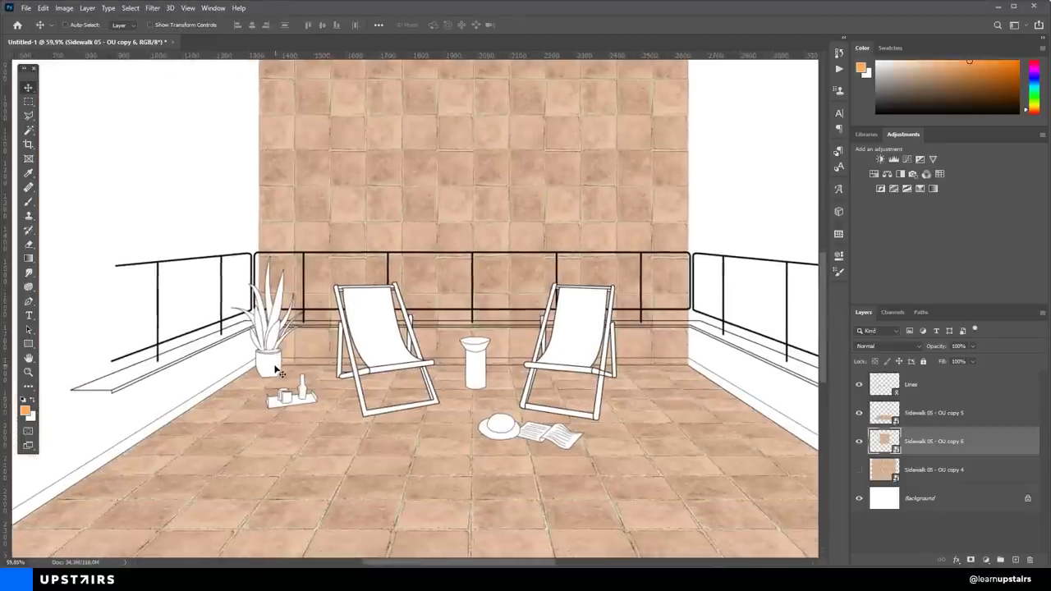
scroll(262, 362, "up", 9)
right_click(28, 101)
left_click(82, 99)
left_click_drag(231, 327, 604, 401)
key("ctrl+d")
mouse_move(219, 389)
left_mouse_down()
mouse_move(744, 366)
mouse_move(239, 384)
mouse_move(664, 336)
mouse_move(825, 358)
mouse_move(1045, 358)
mouse_move(645, 355)
mouse_move(632, 337)
left_mouse_up()
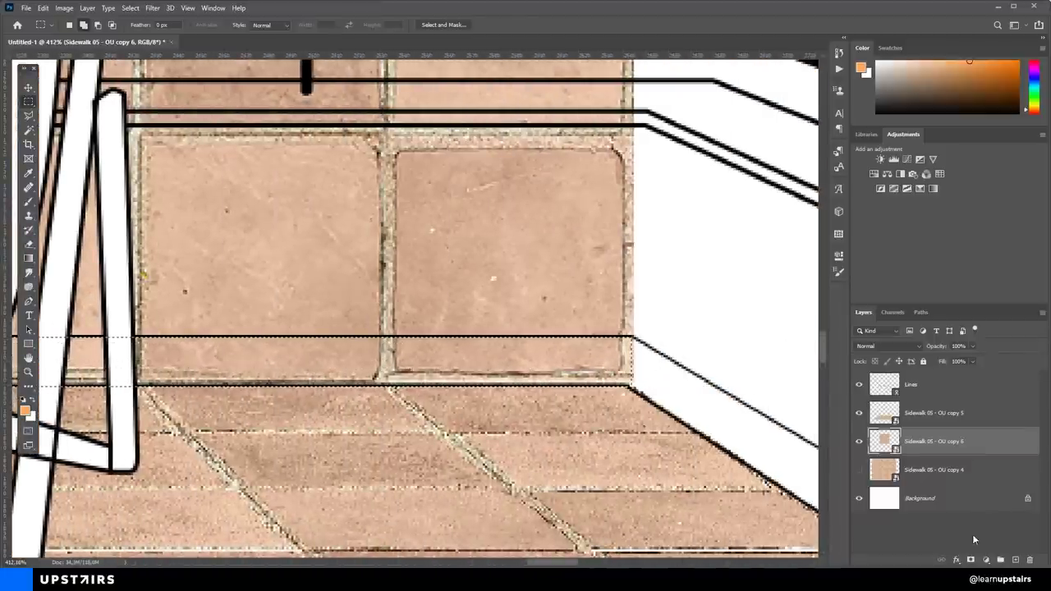
left_click(970, 561)
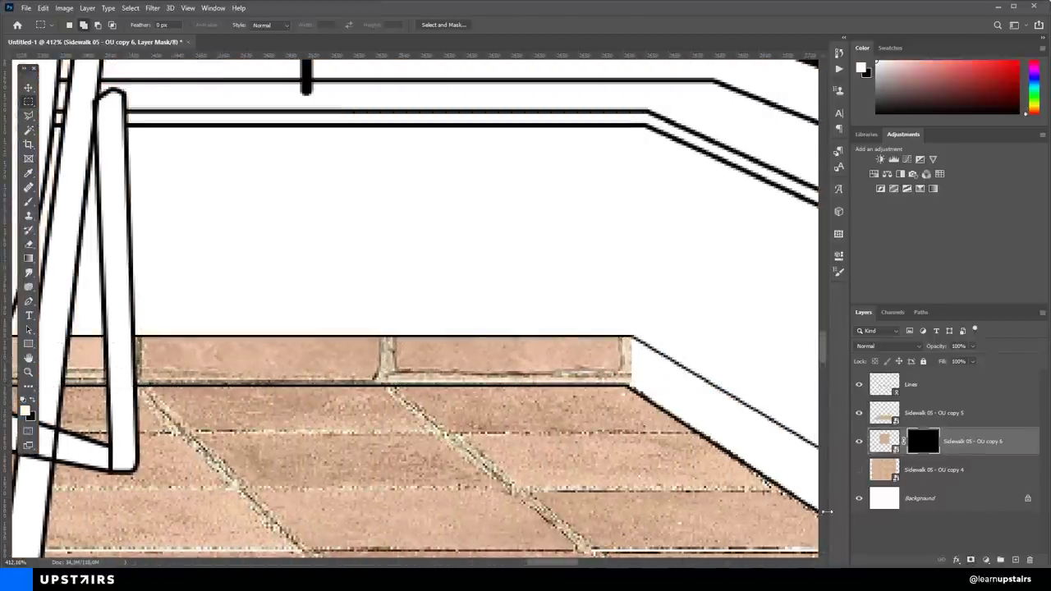
Show the backup tile sheet, duplicate it for the right baseboard, and hide the backup again
scroll(651, 410, "down", 8)
scroll(651, 410, "up", 3)
left_click_drag(650, 410, 612, 371)
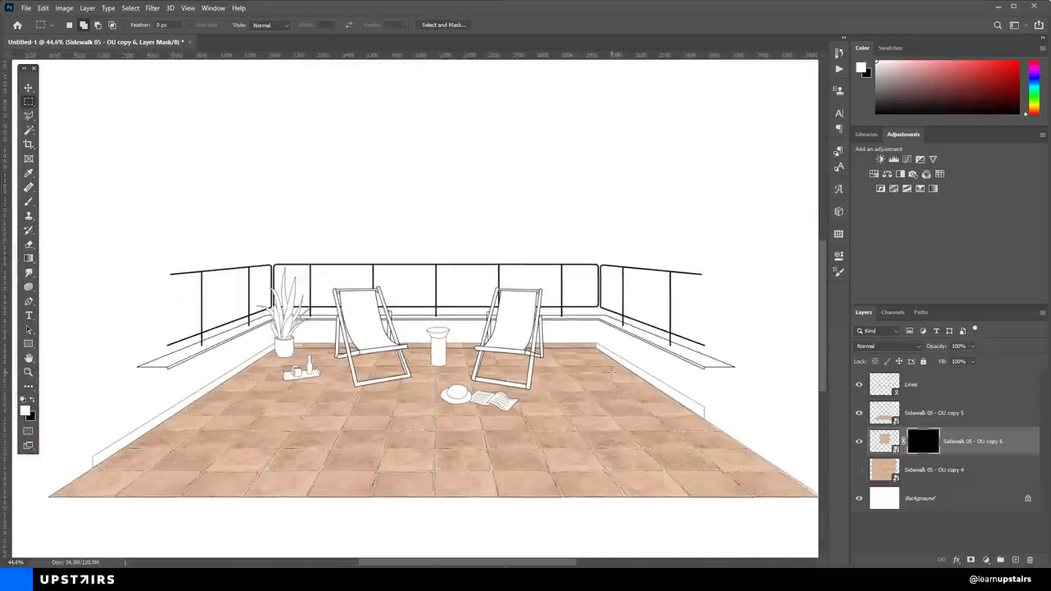
left_click(860, 473)
left_click(896, 474)
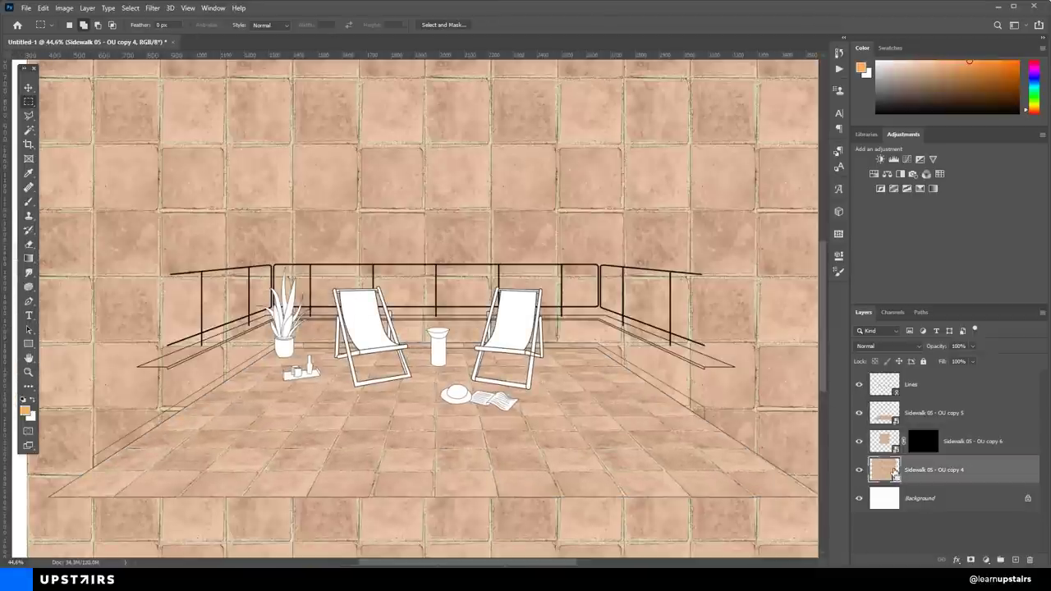
key("ctrl+j")
left_click(859, 498)
Scale down the new tile copy and place its lower-left corner at the back-right corner of the floor
key("v")
scroll(588, 349, "down", 5)
left_click_drag(626, 335, 552, 364)
key("ctrl+t")
left_click_drag(575, 287, 588, 336)
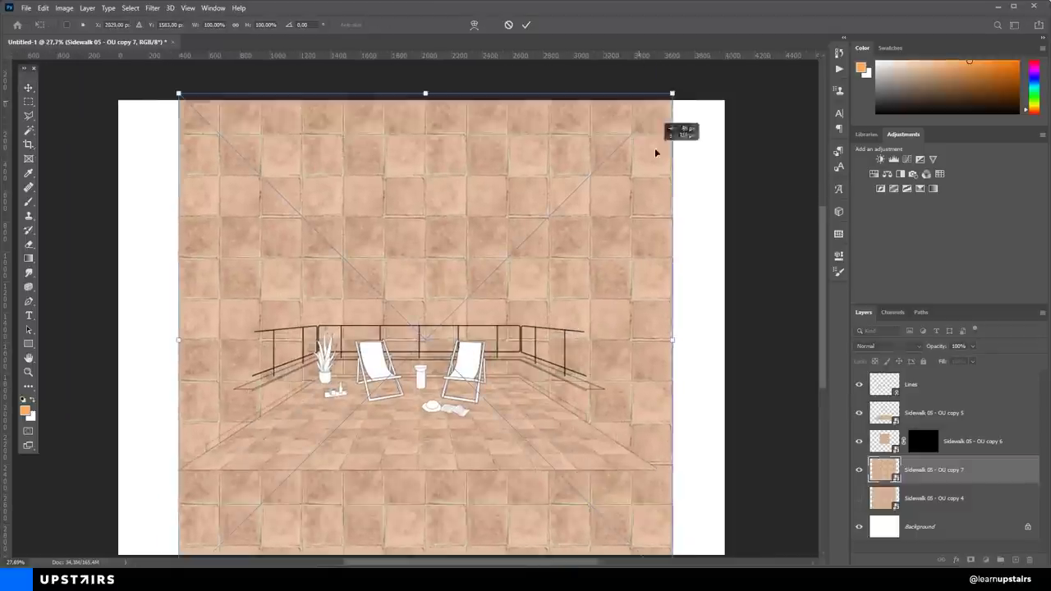
left_click_drag(672, 94, 499, 266)
left_click_drag(435, 318, 610, 277)
scroll(587, 353, "up", 3)
scroll(629, 346, "down", 2)
left_click_drag(654, 306, 535, 338)
left_click_drag(563, 253, 714, 101)
Distort the tile copy into the right wall's perspective along the floor edge, with its upper edge sloping down toward the back, and apply
left_click_drag(713, 257, 596, 387)
left_click_drag(401, 103, 400, 283)
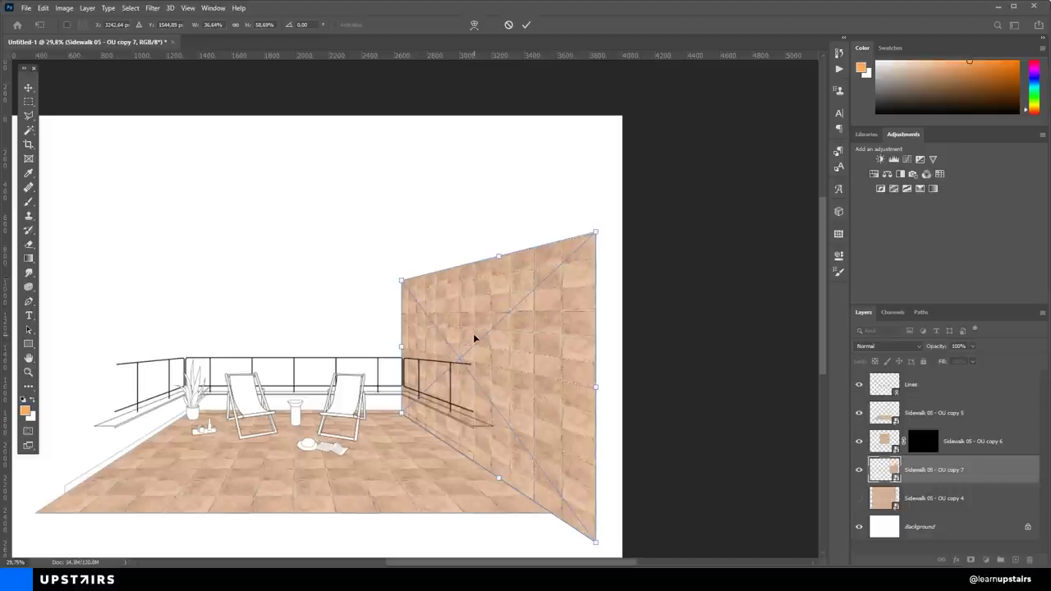
key("Return")
Duplicate the right wall's tile layer and move the copy over toward the terrace's left wall
left_click_drag(476, 378, 348, 325)
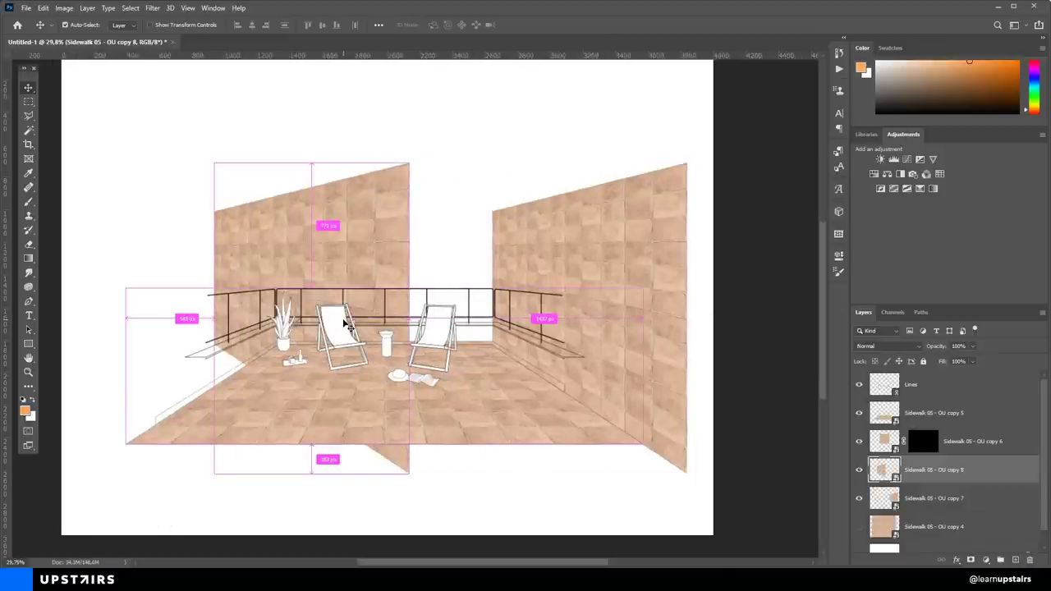
key("ctrl+z")
key("ctrl+j")
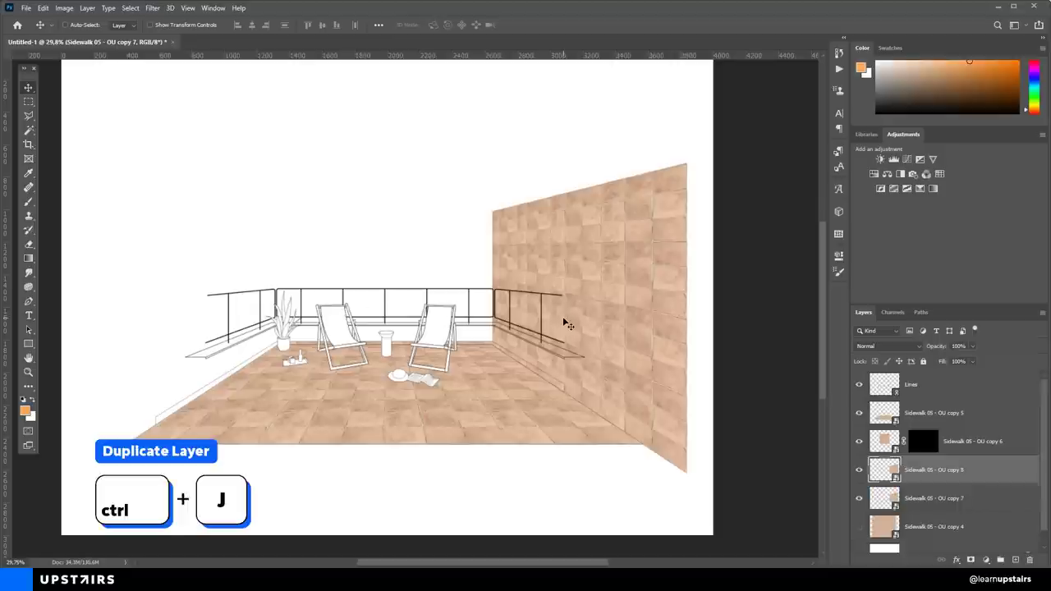
left_click_drag(605, 305, 316, 298)
Flip the tile copy horizontally against the floor's left edge and merge it with the right wall's tile layer
key("ctrl+t")
right_click(319, 259)
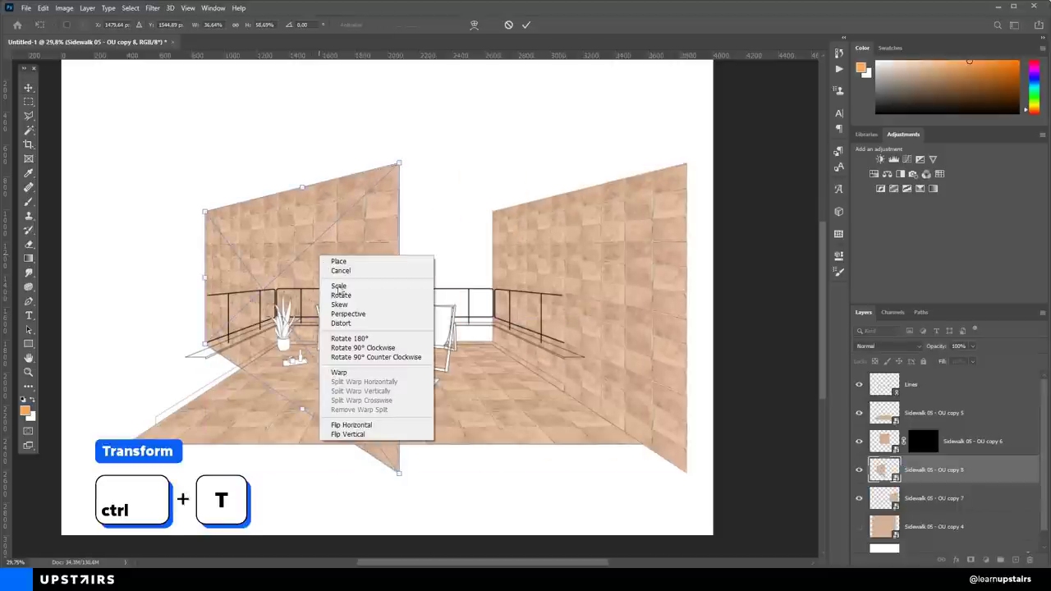
left_click(371, 425)
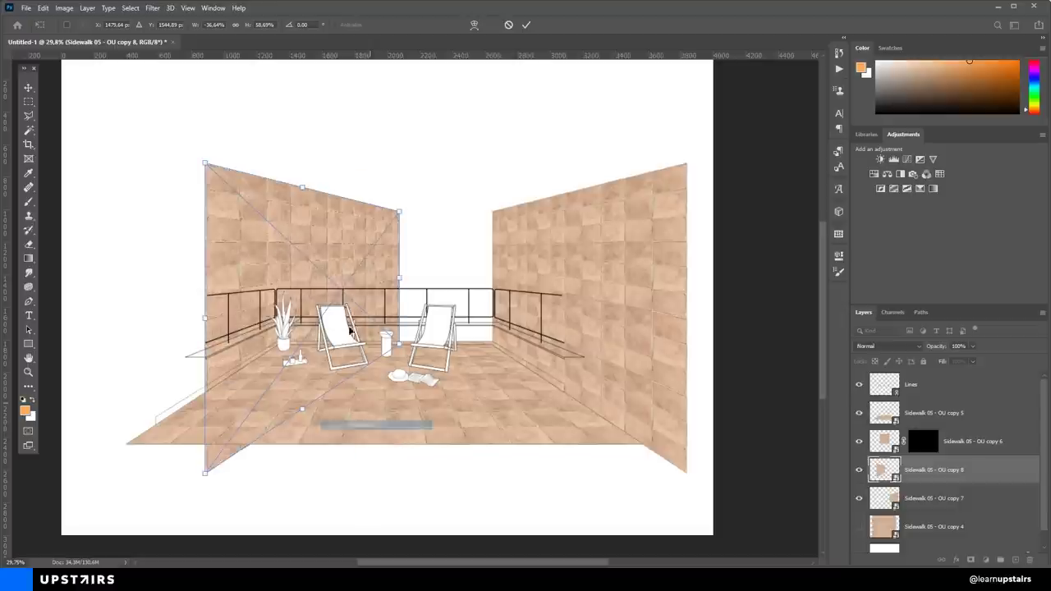
key("Return")
left_click_drag(368, 301, 246, 302)
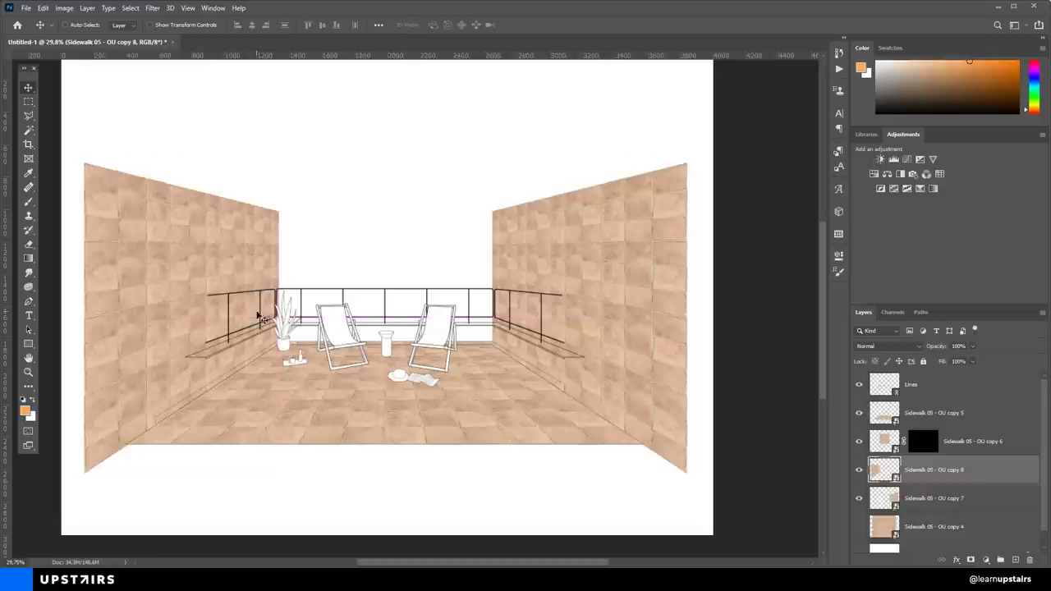
left_click(915, 495, "shift")
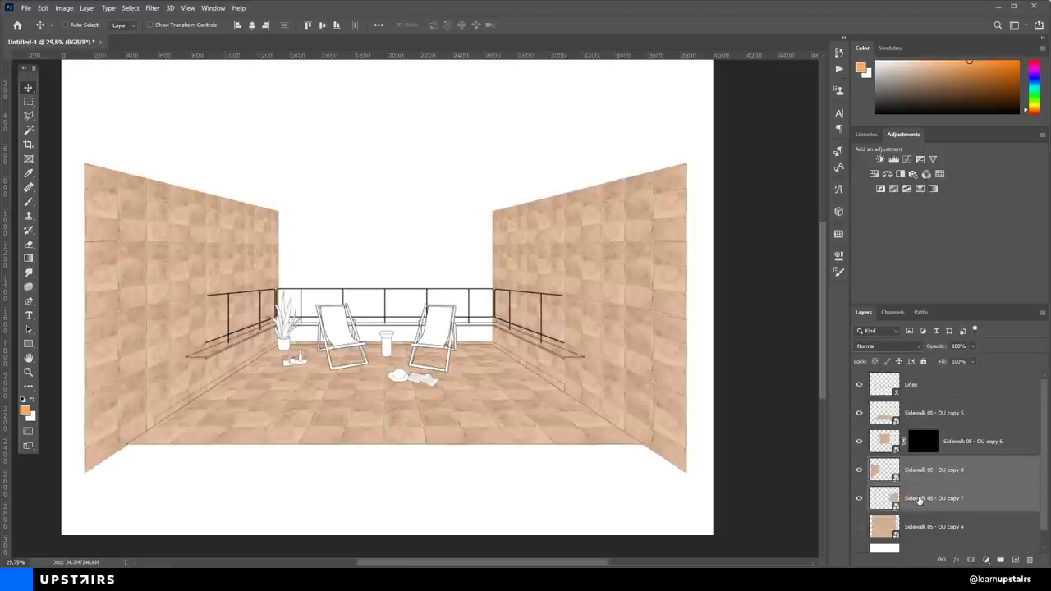
key("ctrl+e")
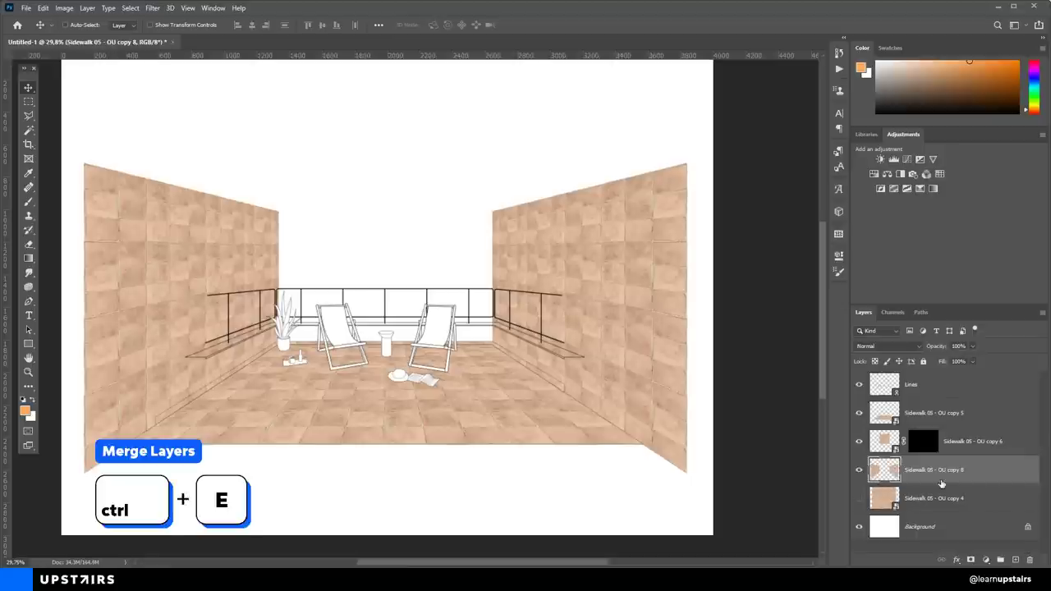
Select the left and right baseboards on the Lines layer with the Magic Wand and mask the merged wall texture to them
key("l")
scroll(146, 424, "up", 7)
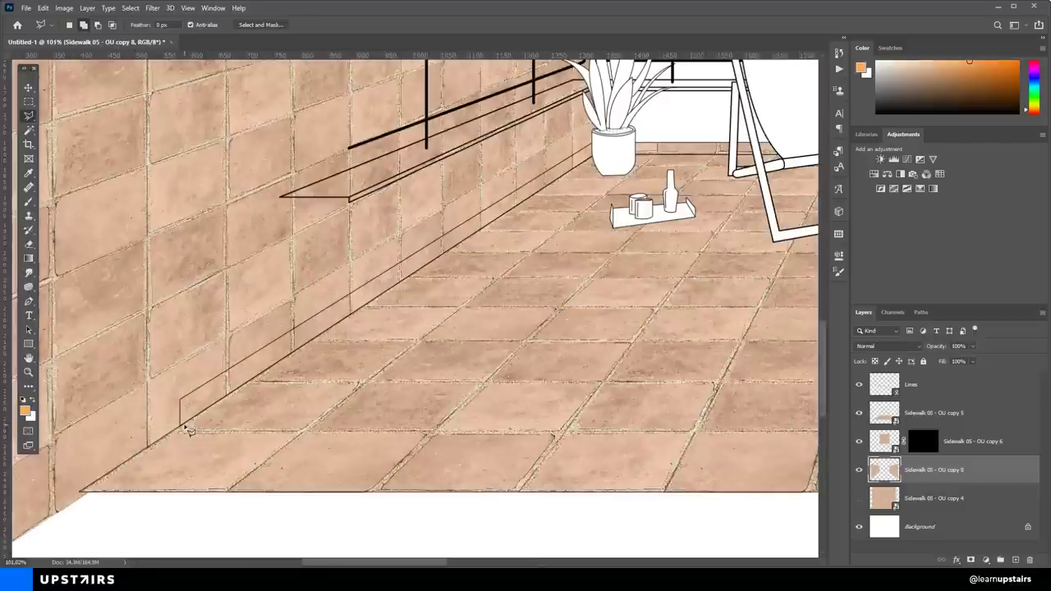
left_click(934, 389)
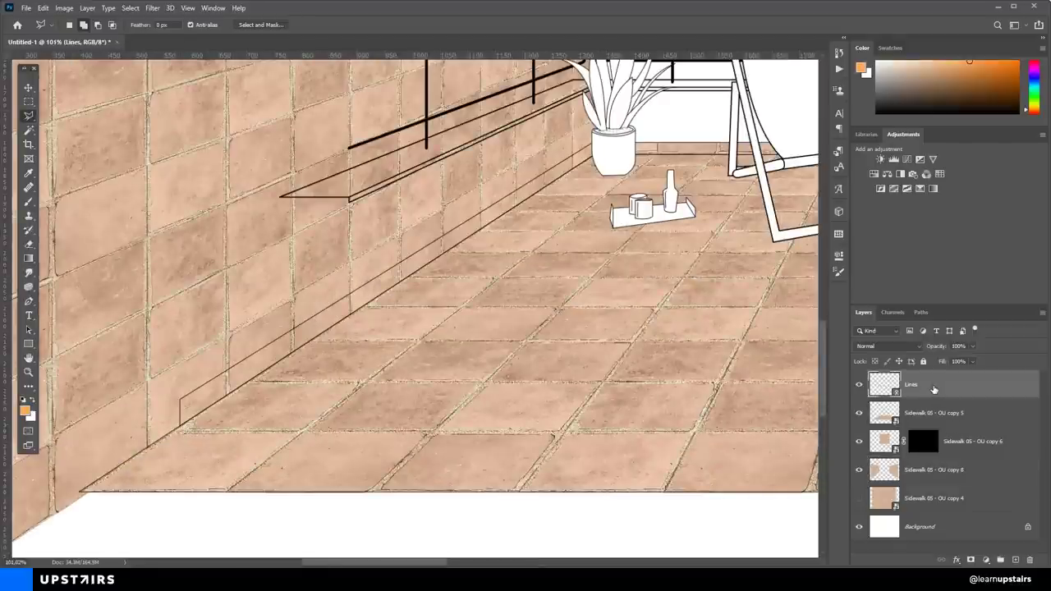
left_click(29, 131)
left_click(239, 377)
scroll(242, 371, "down", 1)
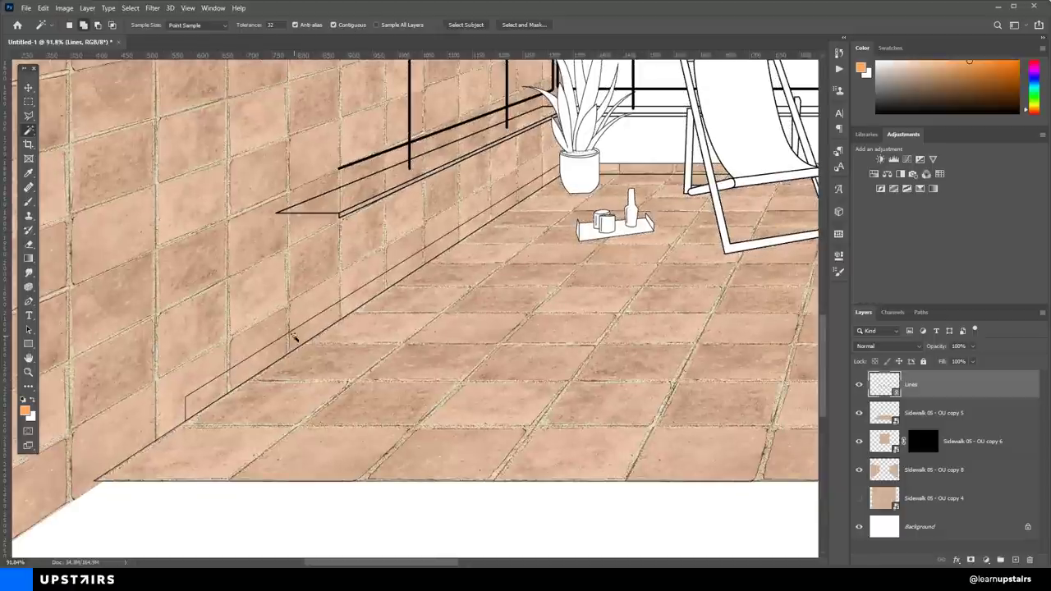
scroll(563, 277, "right", 10)
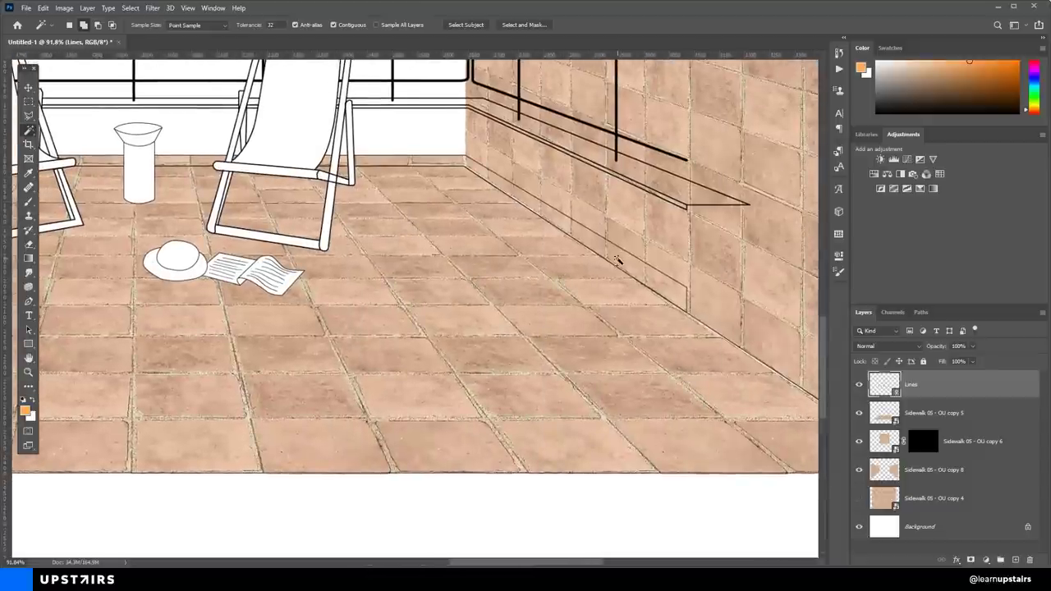
scroll(618, 258, "down", 3)
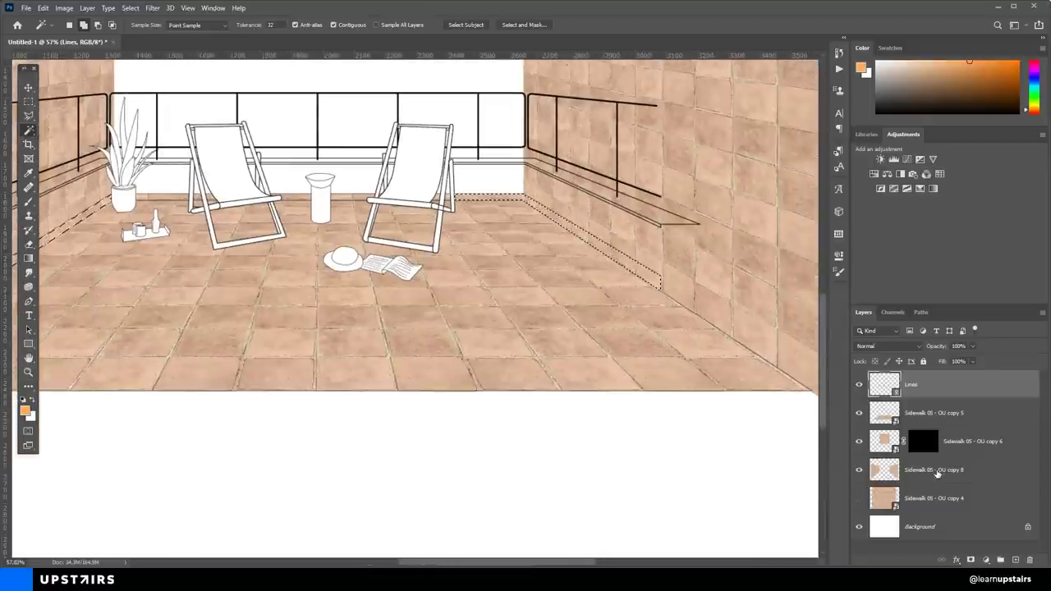
left_click(937, 473)
left_click(970, 559)
Examine the textured baseboards with the back and side wall layers hidden and shown and their masks switched off and on
key("v")
scroll(543, 289, "down", 5)
left_click_drag(531, 257, 579, 361)
left_click(860, 469)
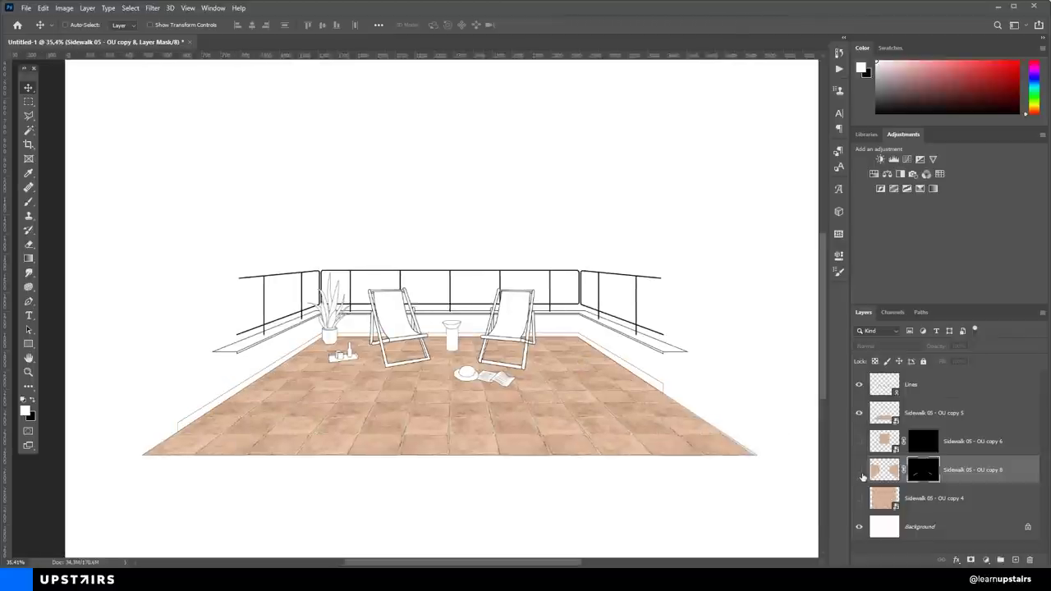
left_click(860, 471)
left_click(923, 446, "shift")
left_click(923, 447, "shift")
left_click(928, 474, "shift")
left_click(928, 474, "shift")
left_click(928, 474, "shift")
left_click_drag(693, 433, 668, 442)
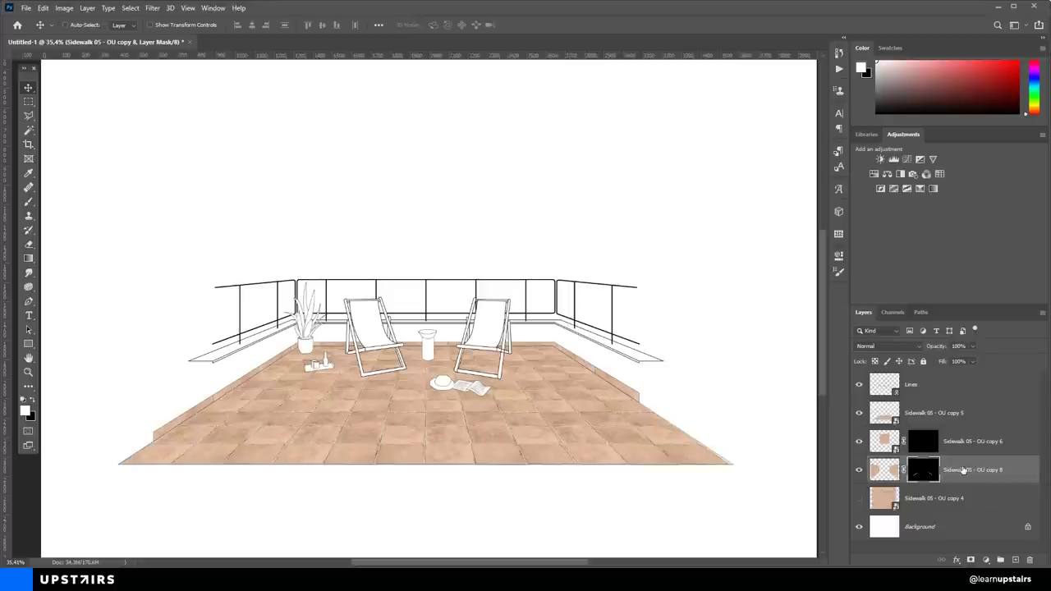
Group all the Sidewalk tile layers, including the hidden backup, and name the group Flooring
left_click(941, 500)
left_click(950, 421, "shift")
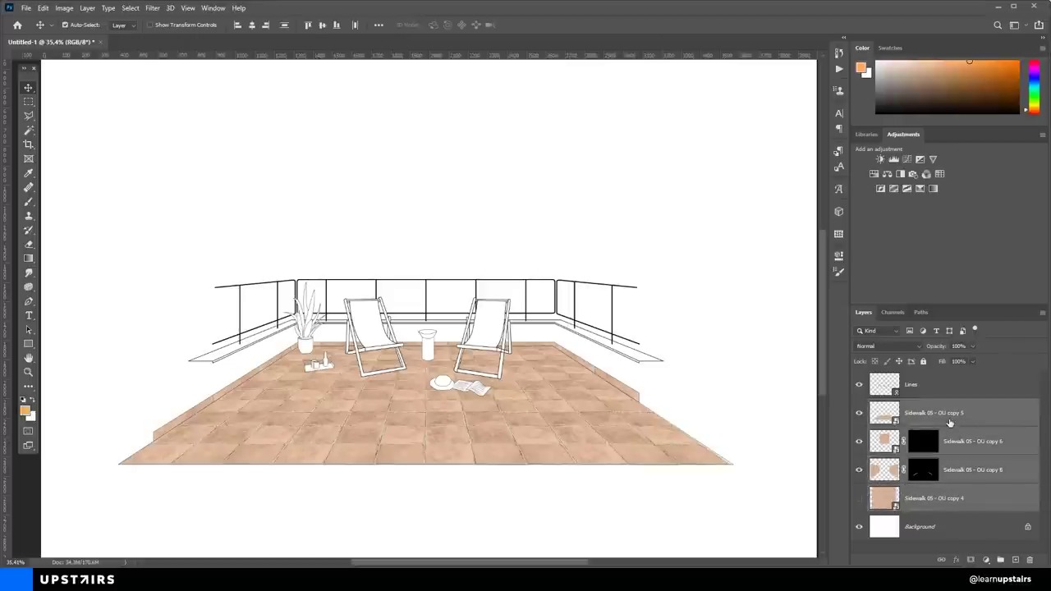
key("ctrl+g")
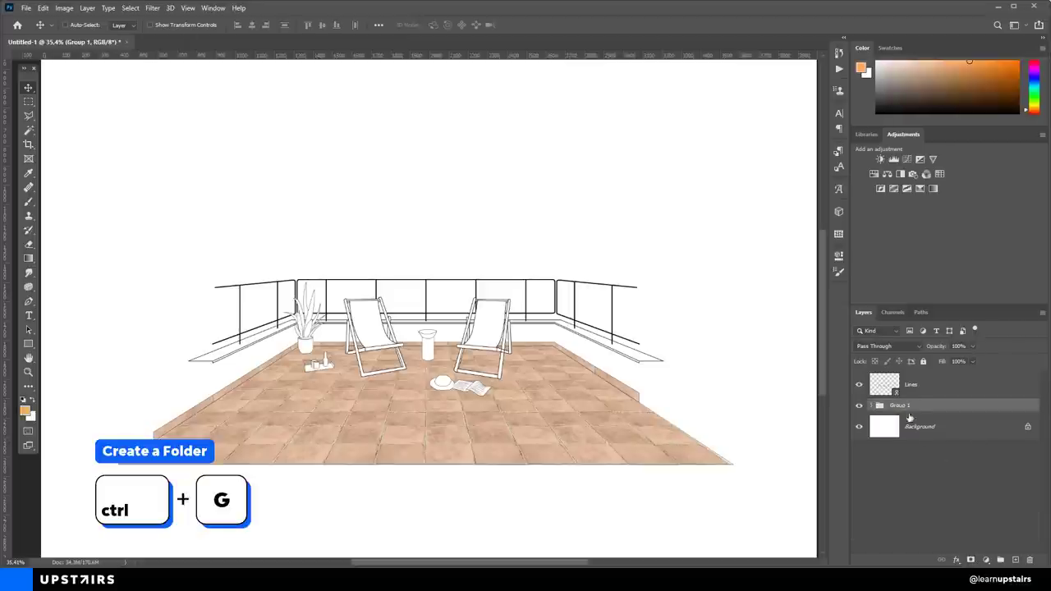
double_click(903, 405)
type("Flooring")
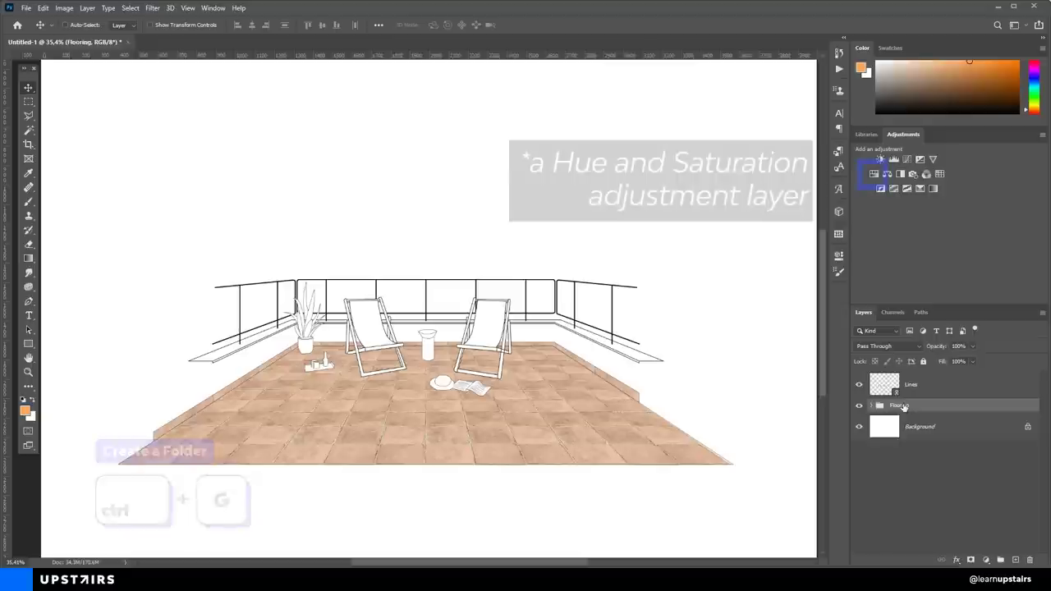
key("Return")
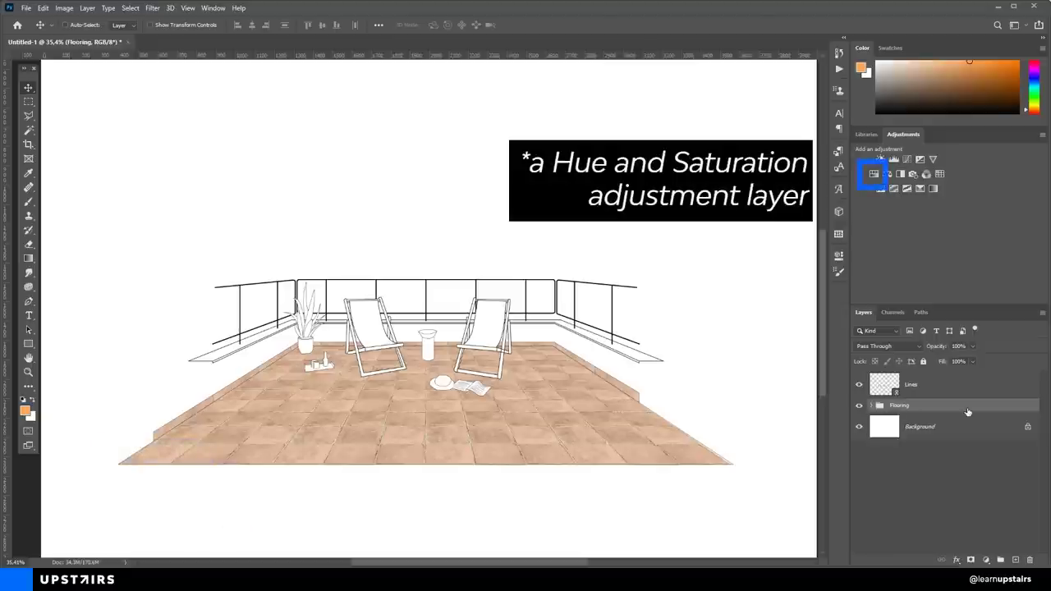
Add a Hue/Saturation adjustment clipped to the Flooring group and colorize the tiles blue with increased saturation
left_click(875, 174)
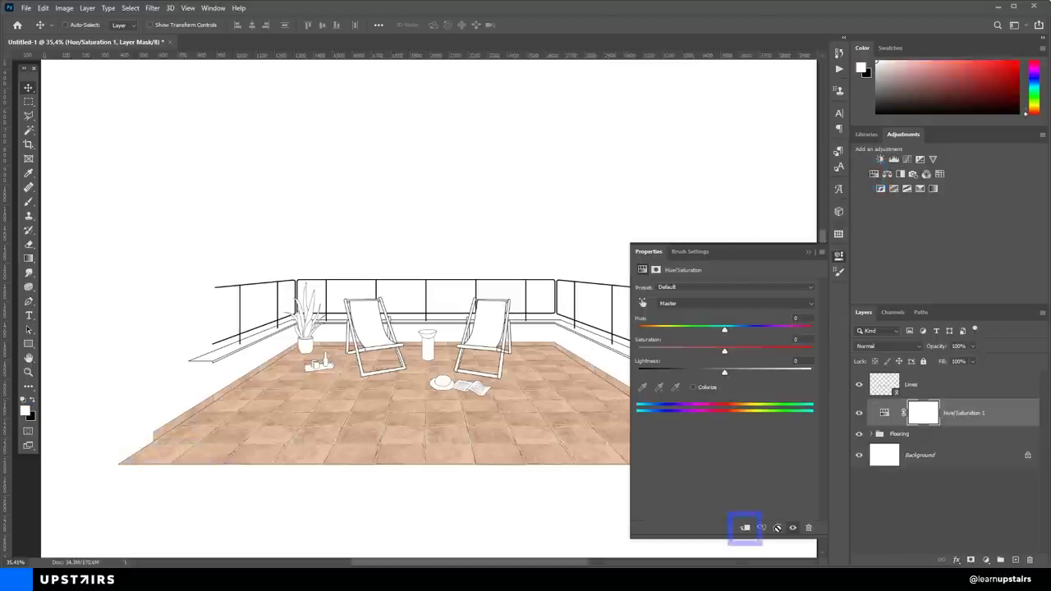
left_click(745, 530)
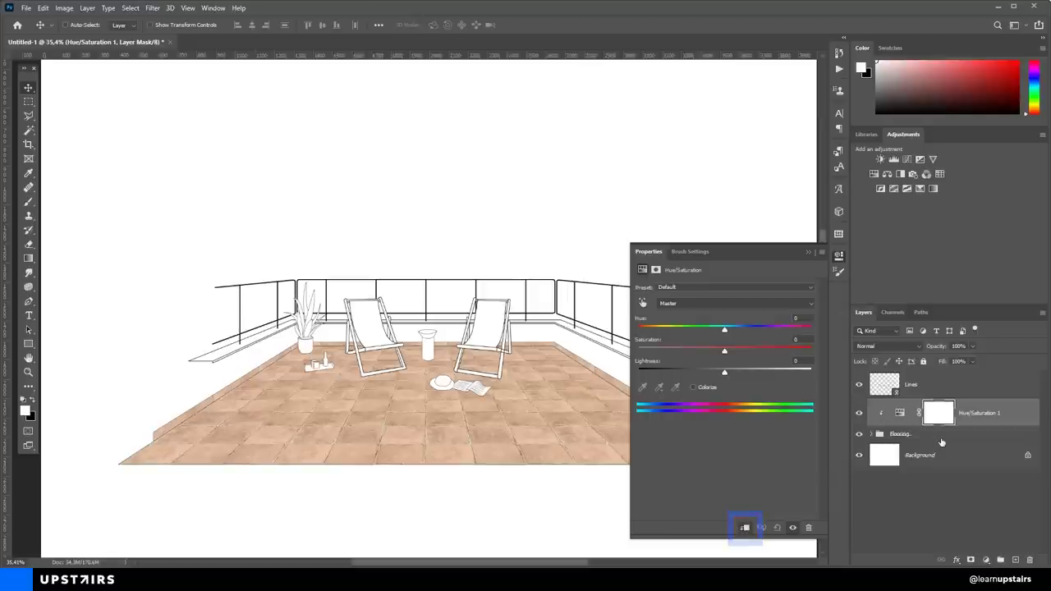
left_click(694, 386)
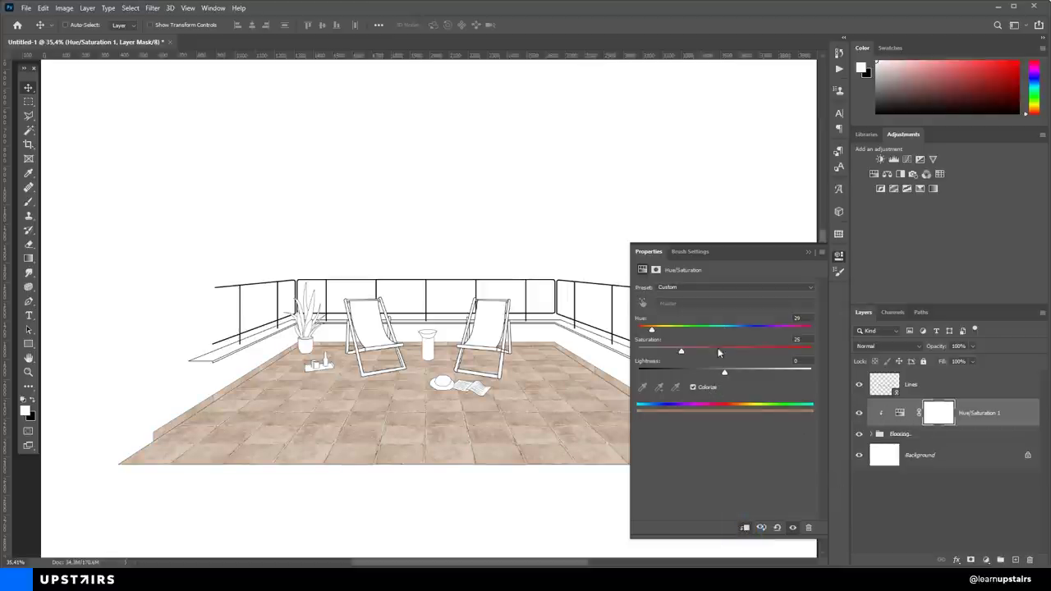
left_click_drag(729, 329, 695, 332)
left_click_drag(680, 350, 702, 353)
left_click(807, 252)
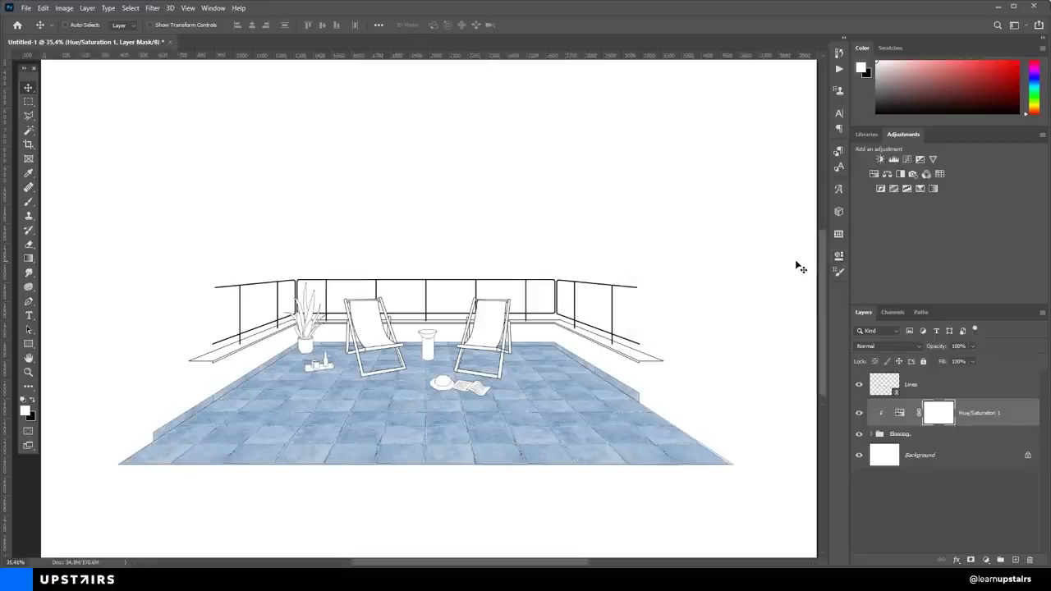
Examine the line work around the chairs, plant and railing, switching to Lines.ai in Illustrator and back to Photoshop
scroll(443, 381, "up", 5)
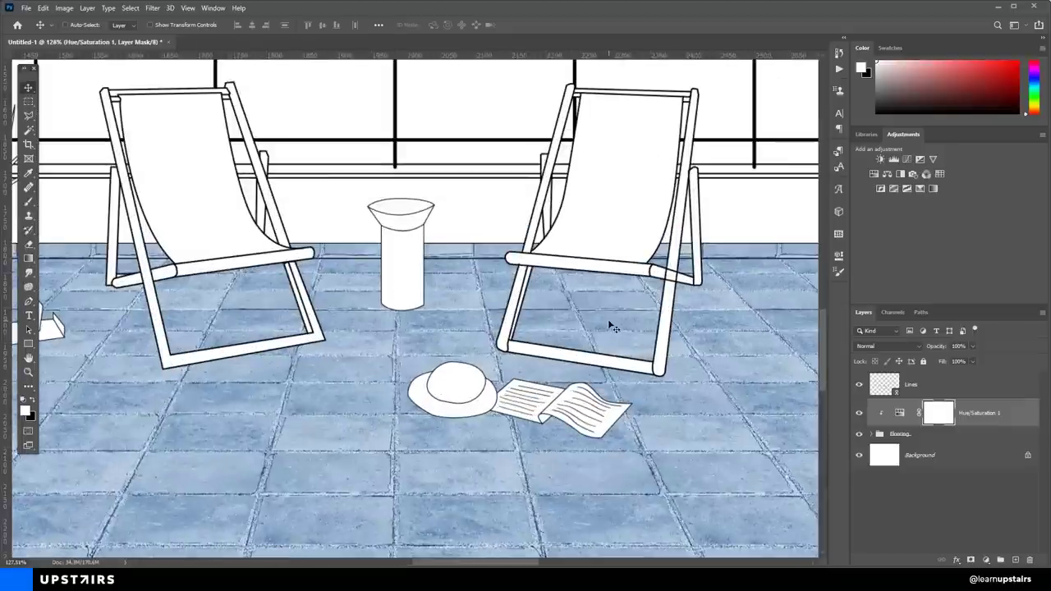
left_click_drag(202, 324, 572, 354)
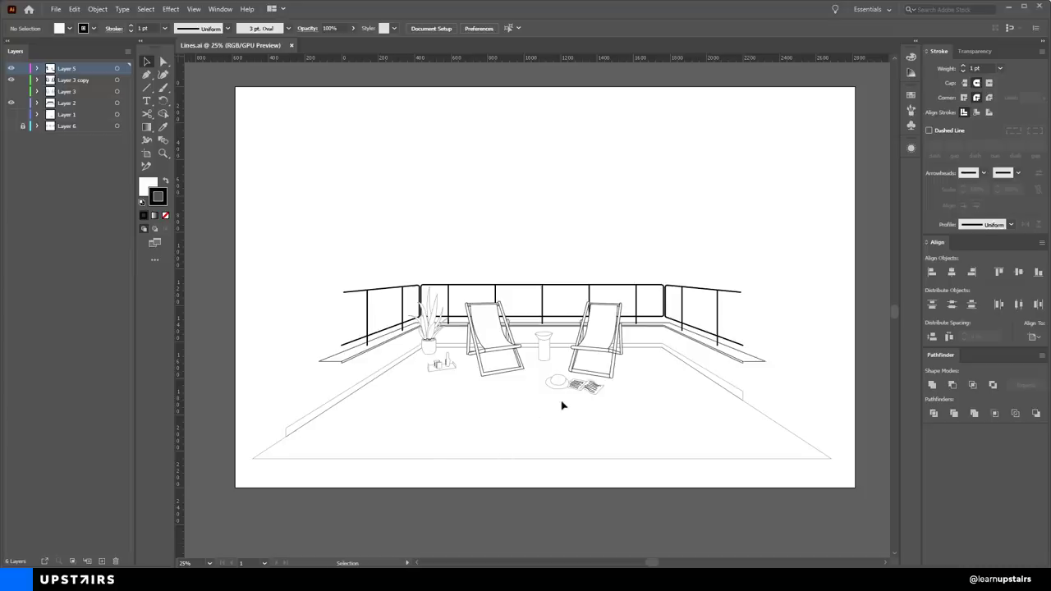
scroll(575, 364, "up", 5)
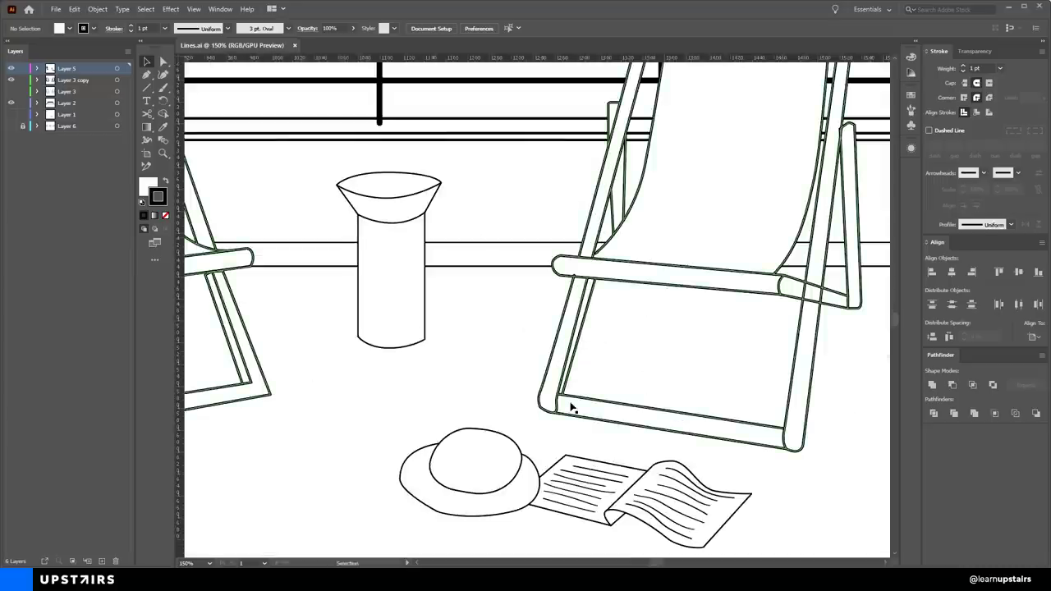
scroll(572, 408, "down", 5)
scroll(572, 410, "up", 1)
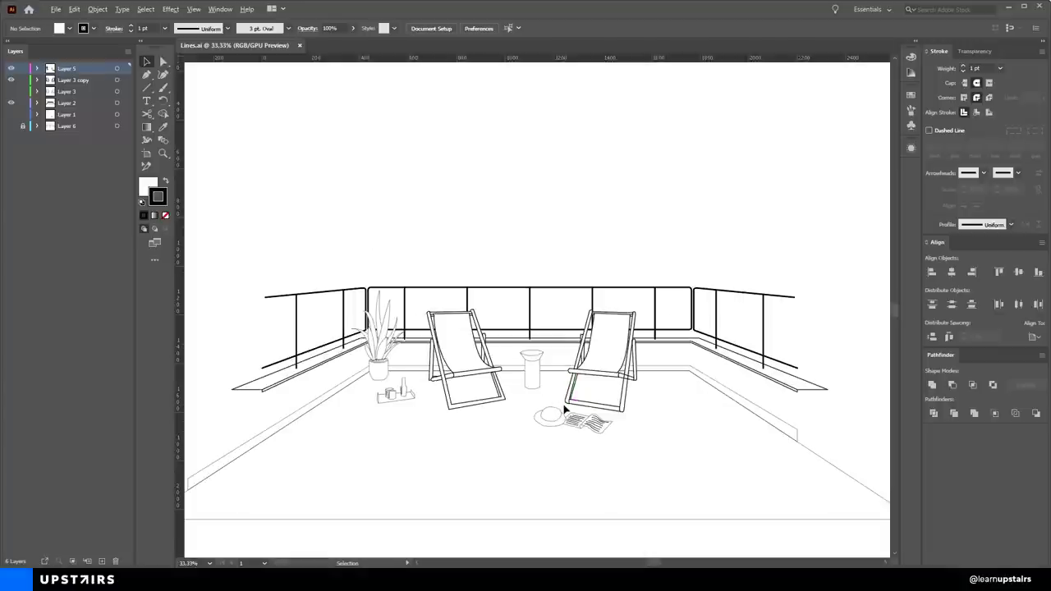
left_click_drag(420, 436, 429, 408)
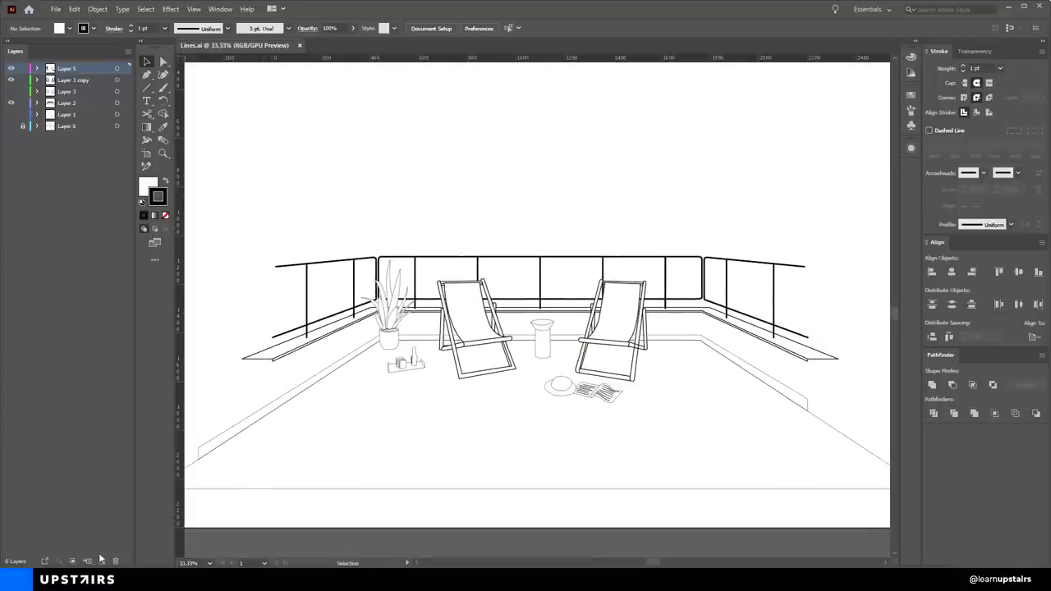
mouse_move(144, 558)
left_click(137, 538)
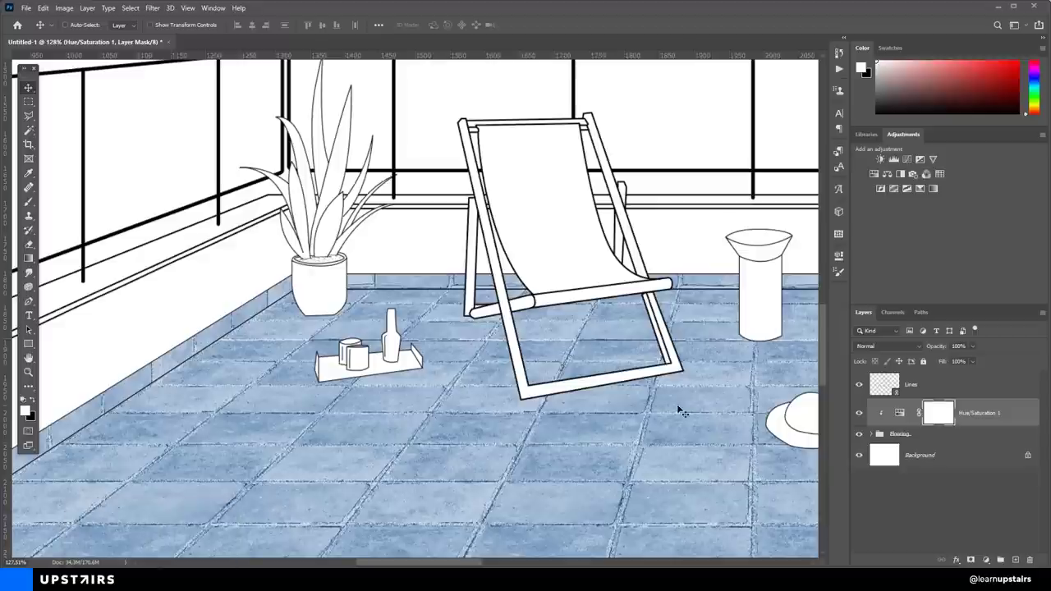
left_click_drag(636, 349, 496, 366)
scroll(497, 366, "down", 2)
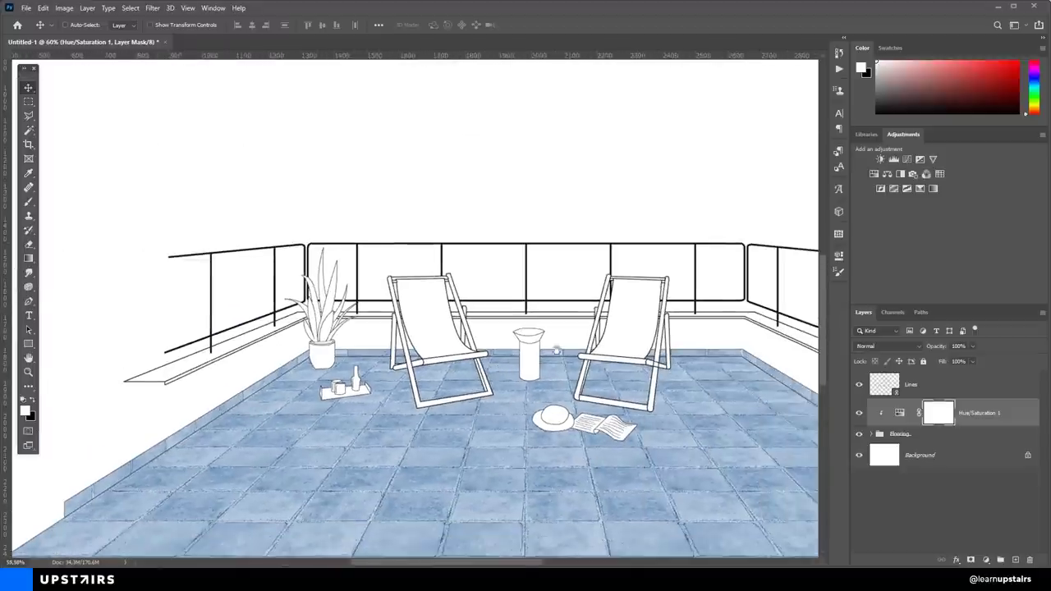
left_click_drag(568, 345, 472, 363)
scroll(472, 365, "down", 1)
scroll(484, 349, "down", 1)
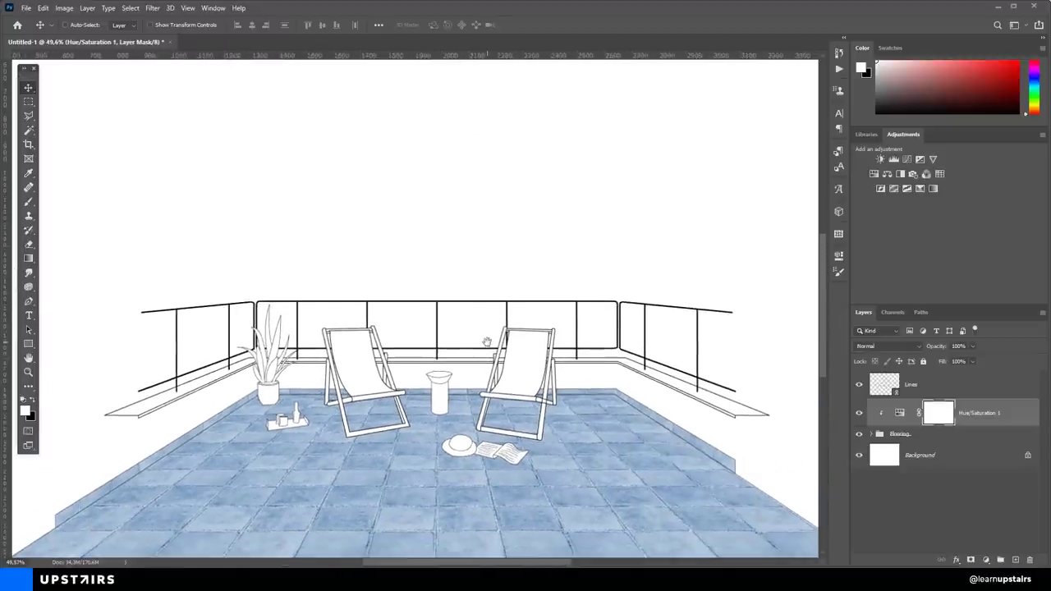
scroll(472, 352, "down", 1)
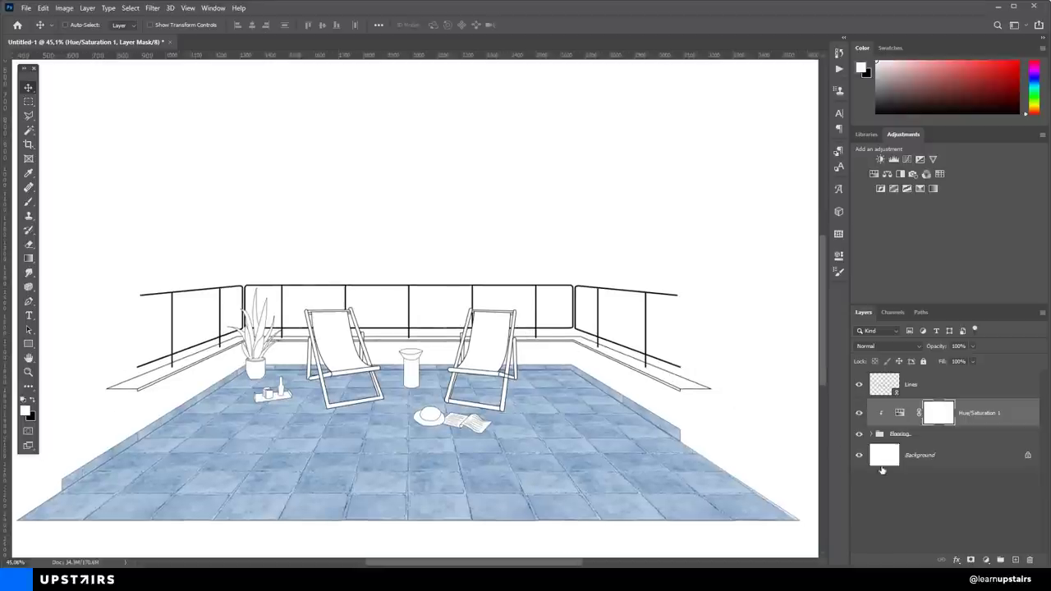
Add a new layer above the Hue/Saturation adjustment and name it Railing Wall
left_click(1014, 559)
double_click(913, 413)
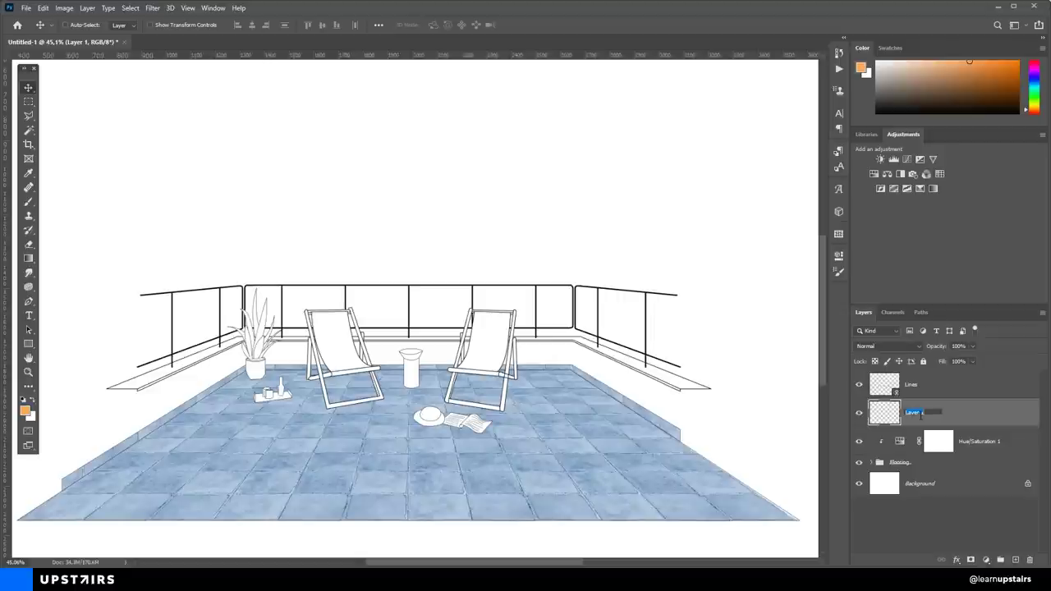
type("Railing Wall")
key("Return")
Outline the low wall between the railing ledge and the baseboards on all three sides with the Polygonal Lasso
key("l")
scroll(140, 425, "up", 5)
left_click(136, 314)
left_click(137, 451)
left_click(499, 228)
left_click_drag(765, 226, 302, 248)
left_click_drag(768, 248, 303, 270)
scroll(504, 335, "right", 10)
left_click(501, 330)
left_click(503, 208)
scroll(503, 208, "left", 15)
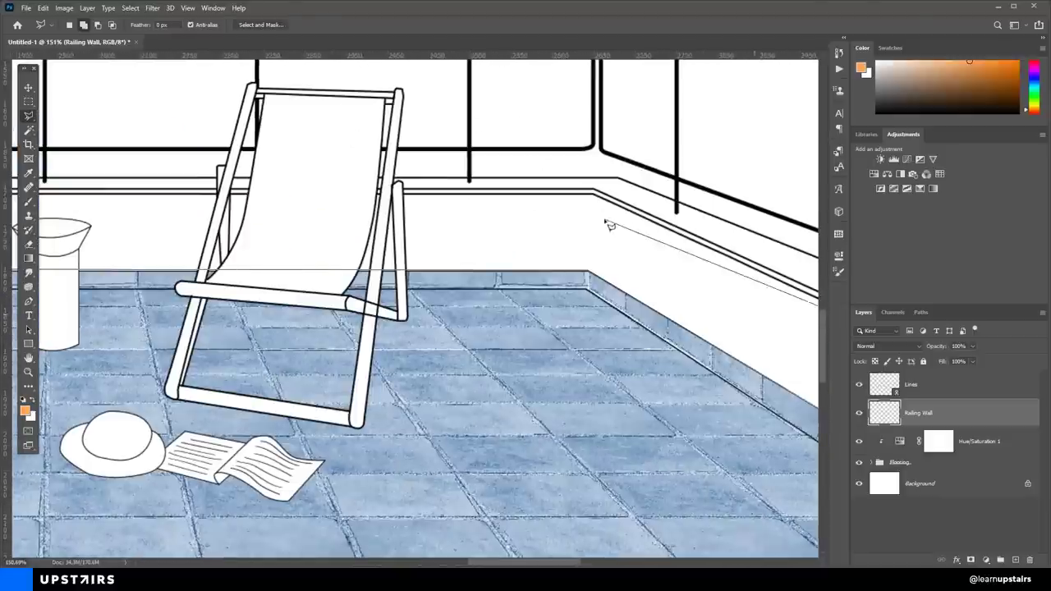
scroll(446, 216, "left", 5)
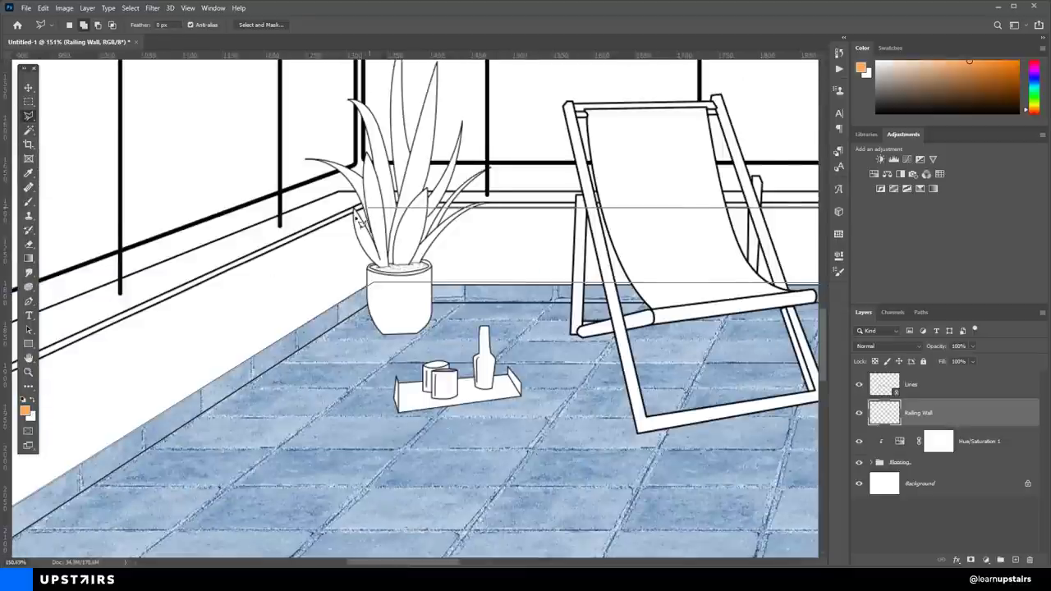
left_click_drag(270, 264, 587, 199)
double_click(324, 310)
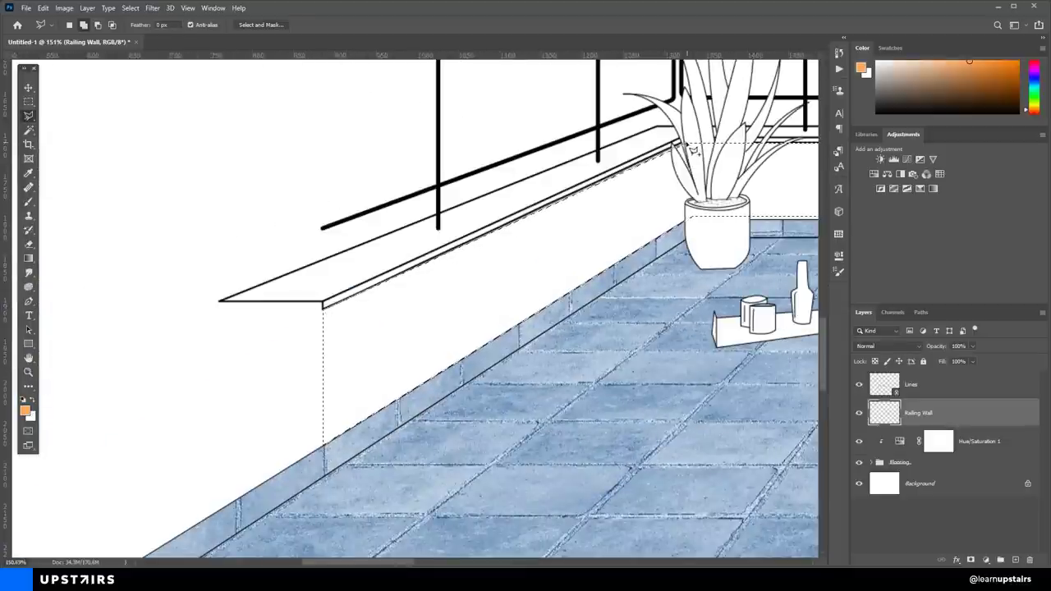
Examine the wall outline and the railing frame lines across the terrace, checking the corners up close
scroll(654, 228, "down", 5)
left_click_drag(653, 228, 396, 258)
scroll(414, 254, "up", 8)
scroll(521, 275, "up", 4)
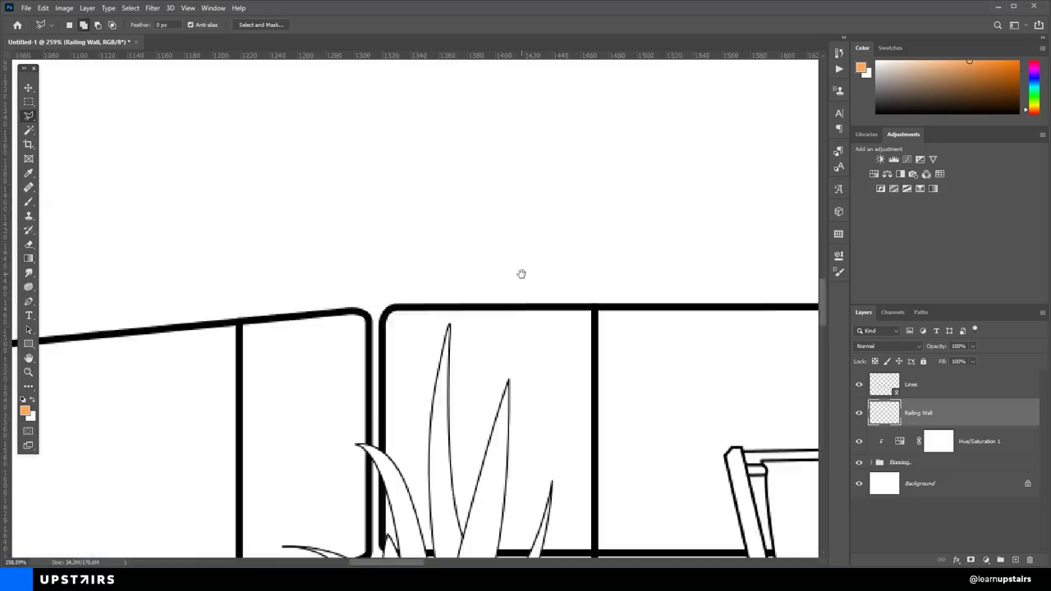
left_click_drag(522, 275, 314, 237)
left_click_drag(764, 220, 508, 230)
left_click_drag(329, 279, 667, 313)
left_click_drag(246, 305, 673, 309)
Fill the selected low wall with dark gray on the Railing Wall layer and clear the selection
left_click(382, 303)
scroll(480, 228, "down", 10)
left_click_drag(608, 230, 503, 268)
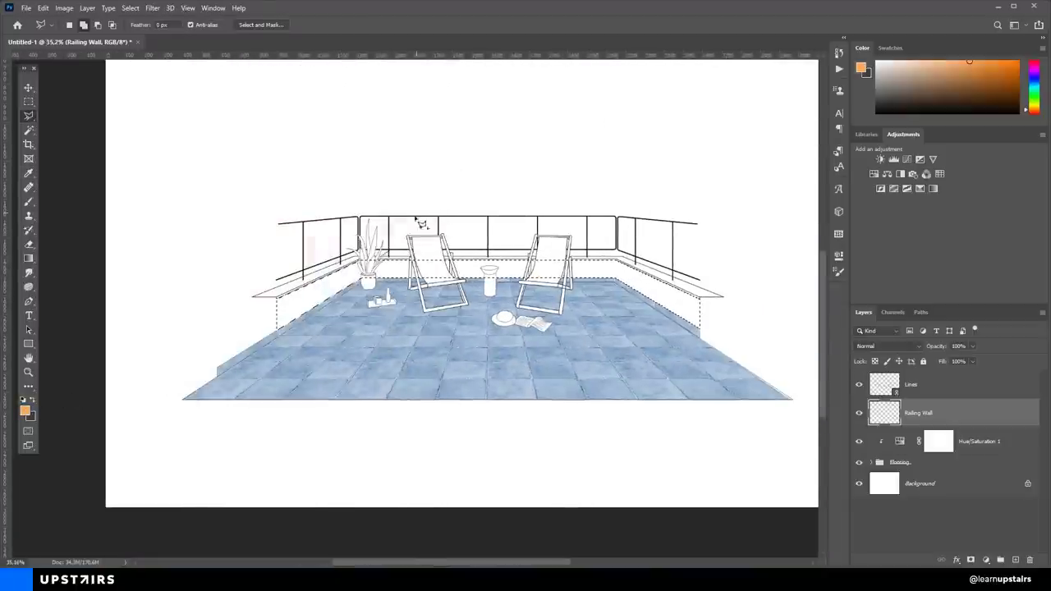
key("alt+BackSpace")
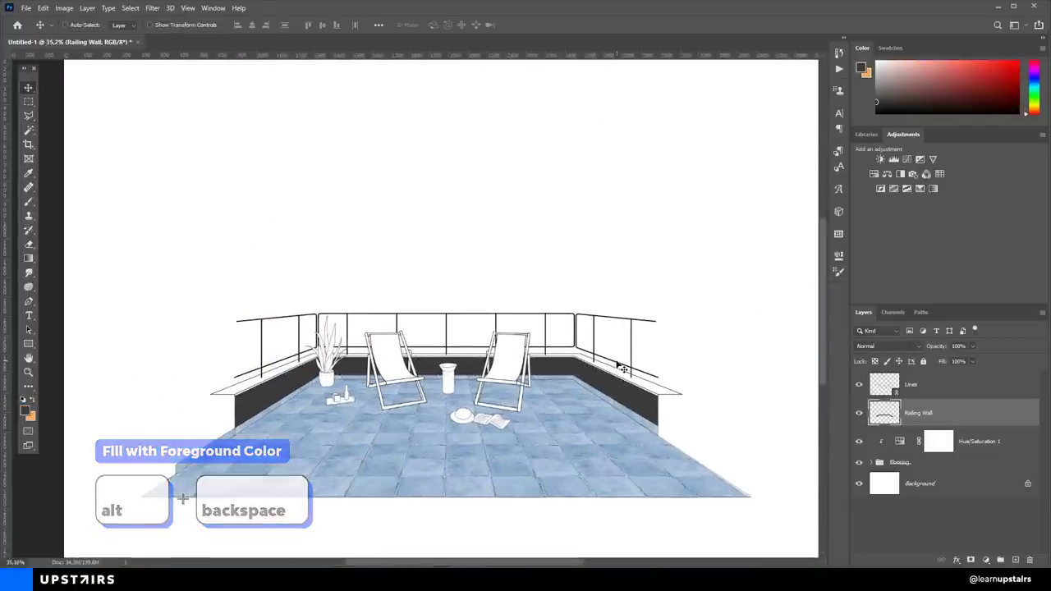
Switch to File Explorer and place the light gray Unsplash wall texture from the 73 - Outdoor Collage folder into the Photoshop document
key("alt+Tab")
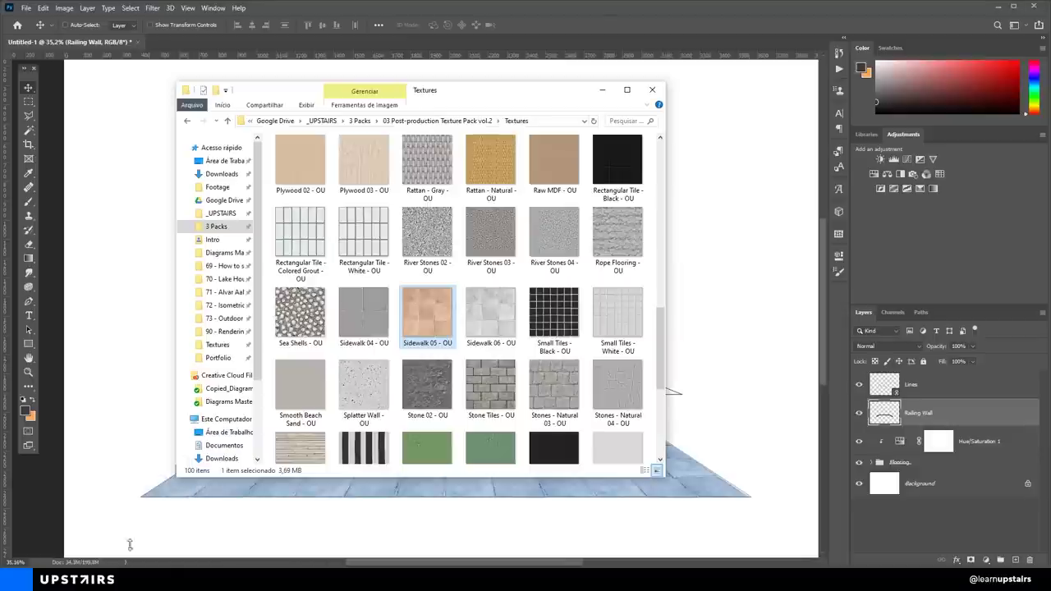
left_click(230, 319)
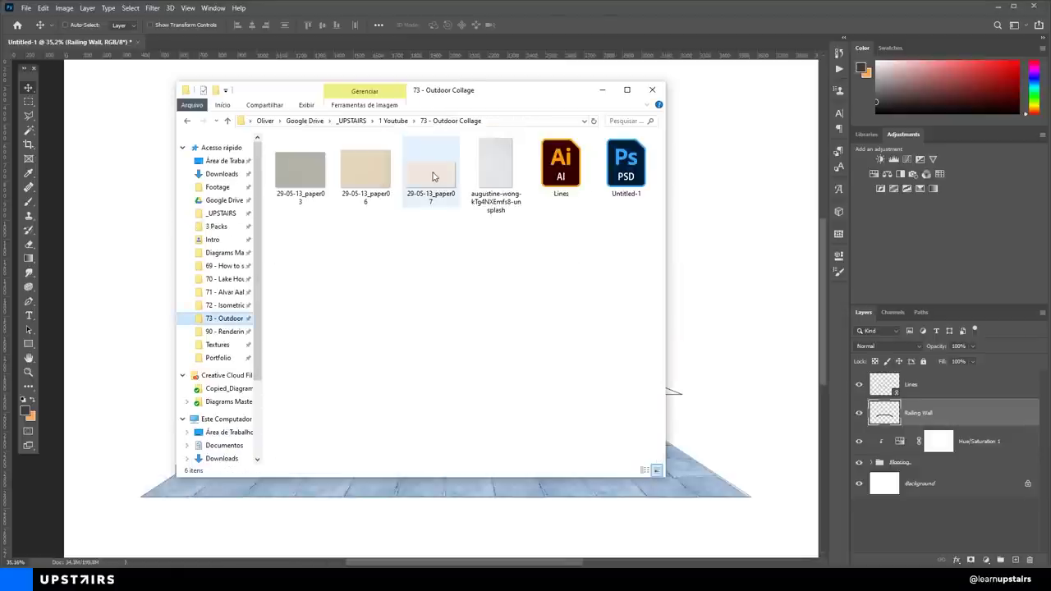
left_click_drag(496, 174, 575, 237)
key("Return")
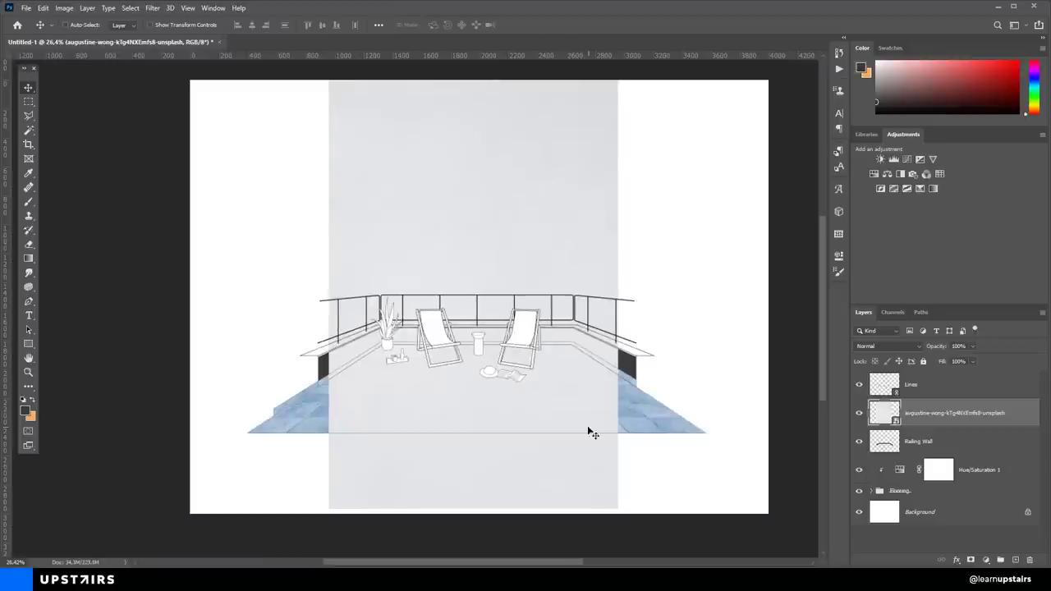
Enlarge the placed wall texture to span the whole low wall and clip it to the Railing Wall layer
key("ctrl+t")
left_click_drag(617, 509, 638, 540)
key("Return")
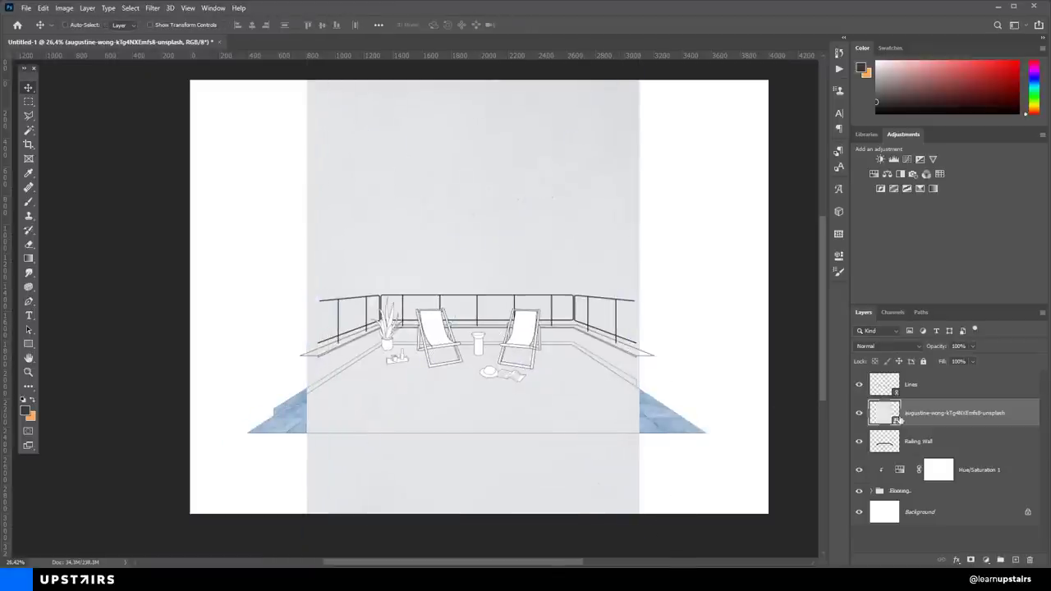
key("ctrl+alt+g")
scroll(599, 369, "up", 5)
scroll(624, 336, "down", 3)
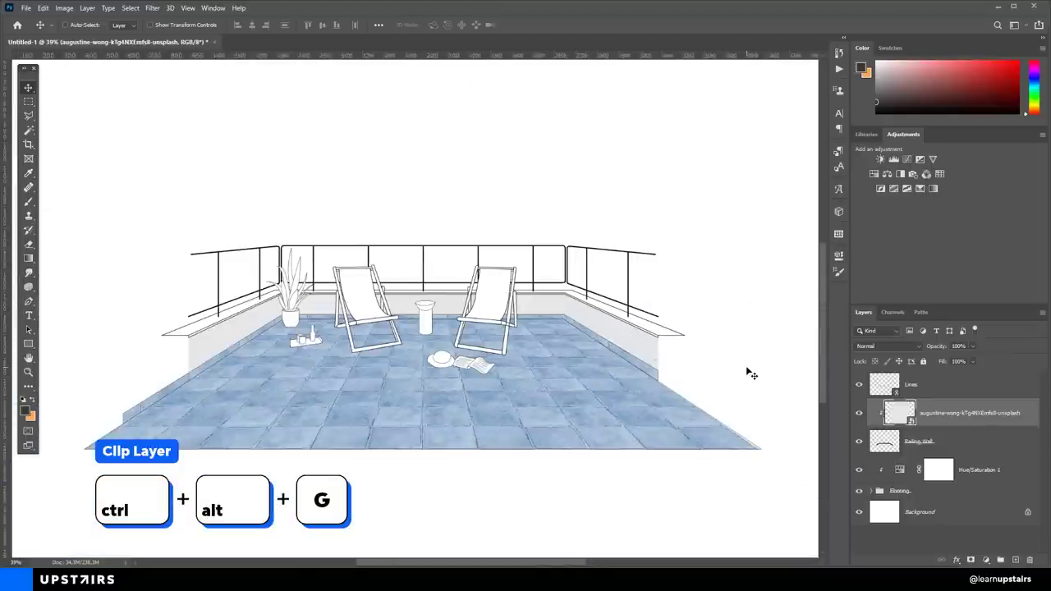
left_click_drag(605, 334, 609, 366)
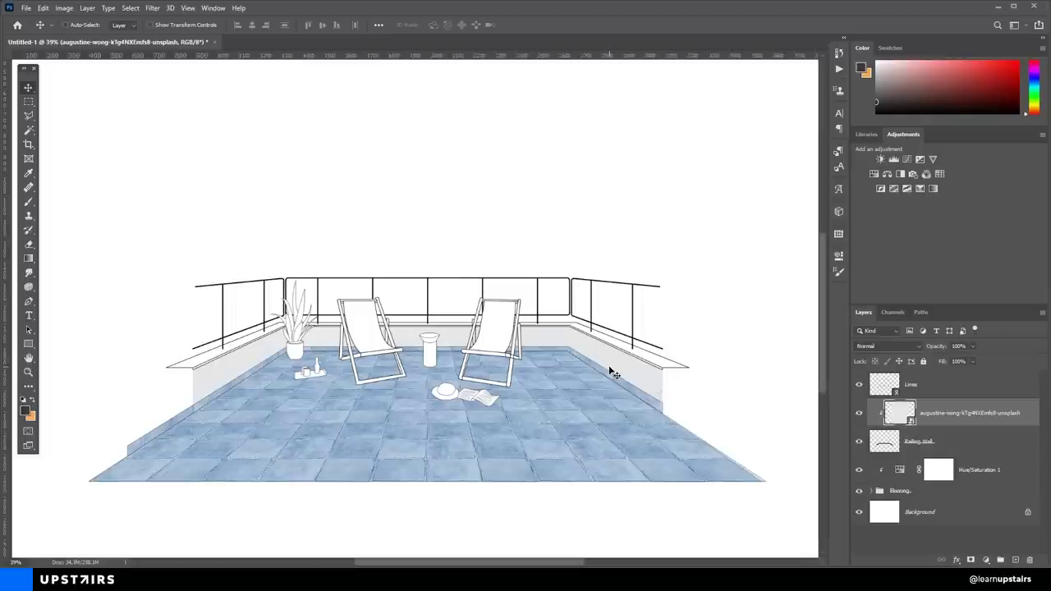
left_click_drag(599, 368, 544, 368)
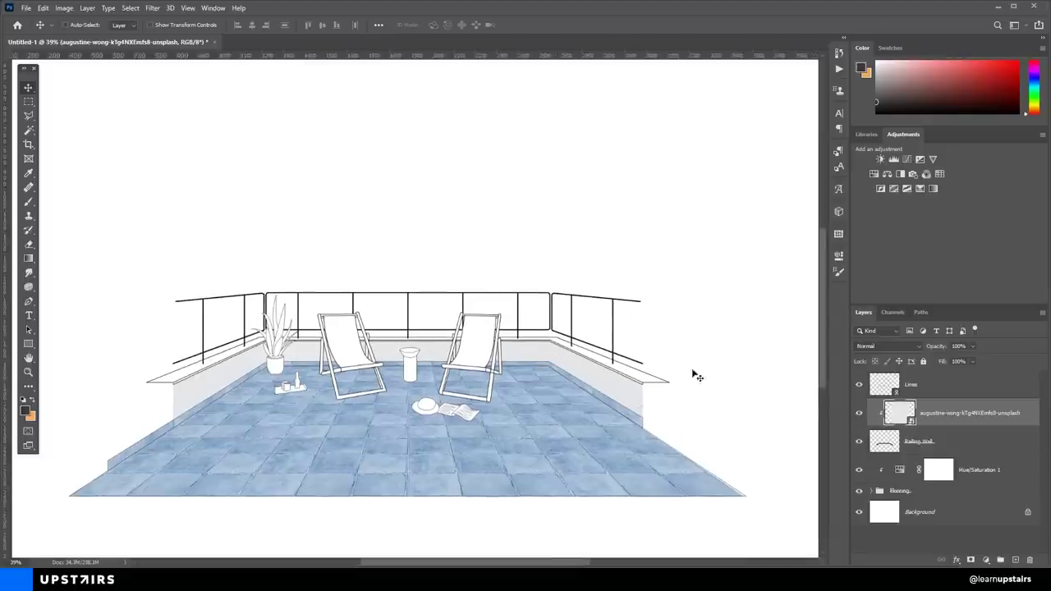
Select the fabric areas of both deck chairs from the Lines layer with the Magic Wand
left_click(921, 383)
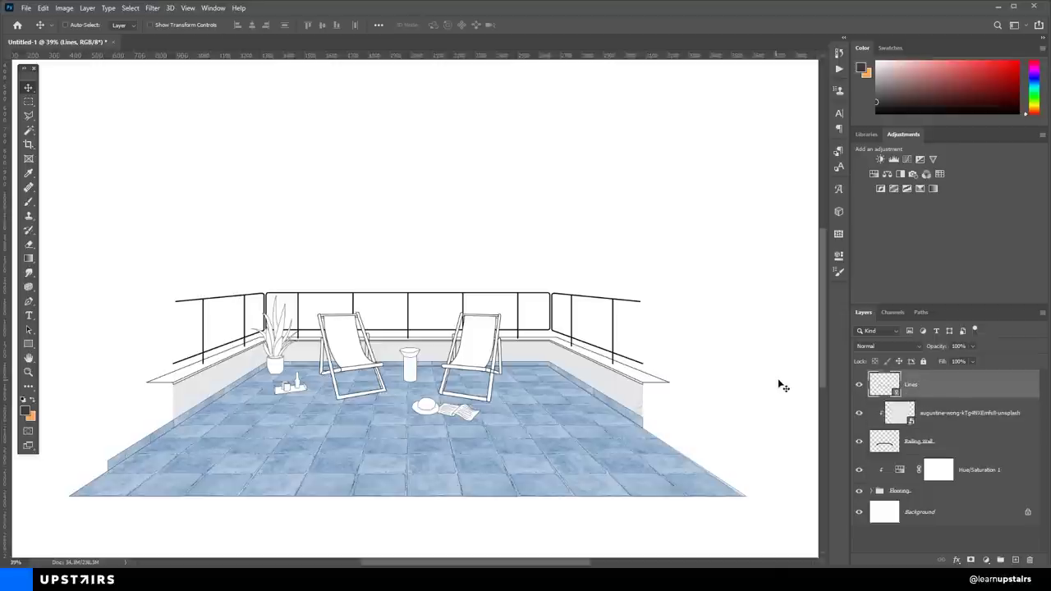
key("w")
left_click(358, 338)
left_click(483, 344, "shift")
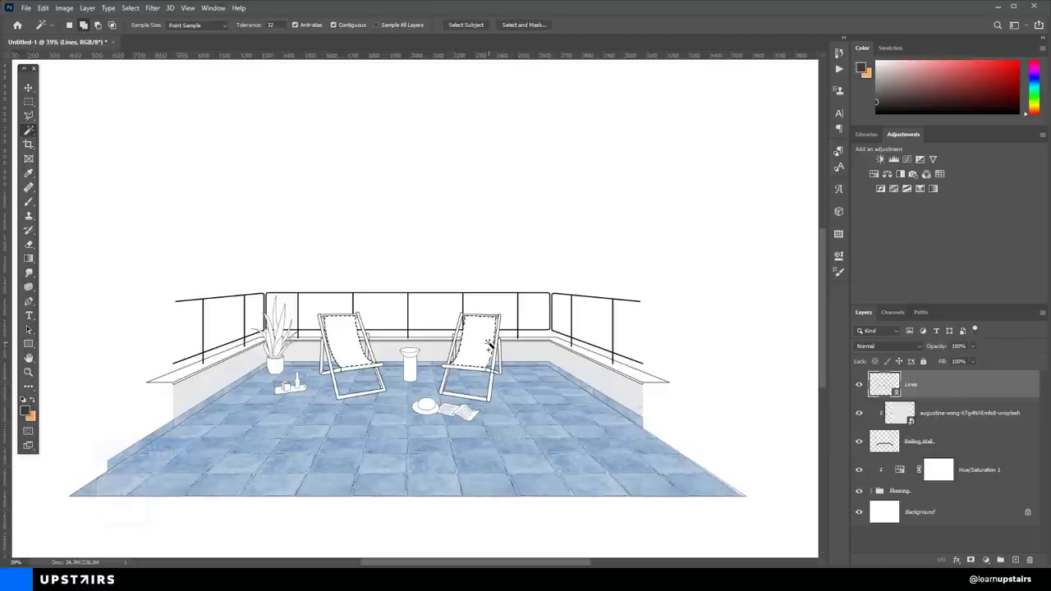
Fill both chair fabrics with a slightly richer orange on a new layer above Lines, and deselect
left_click(1015, 561)
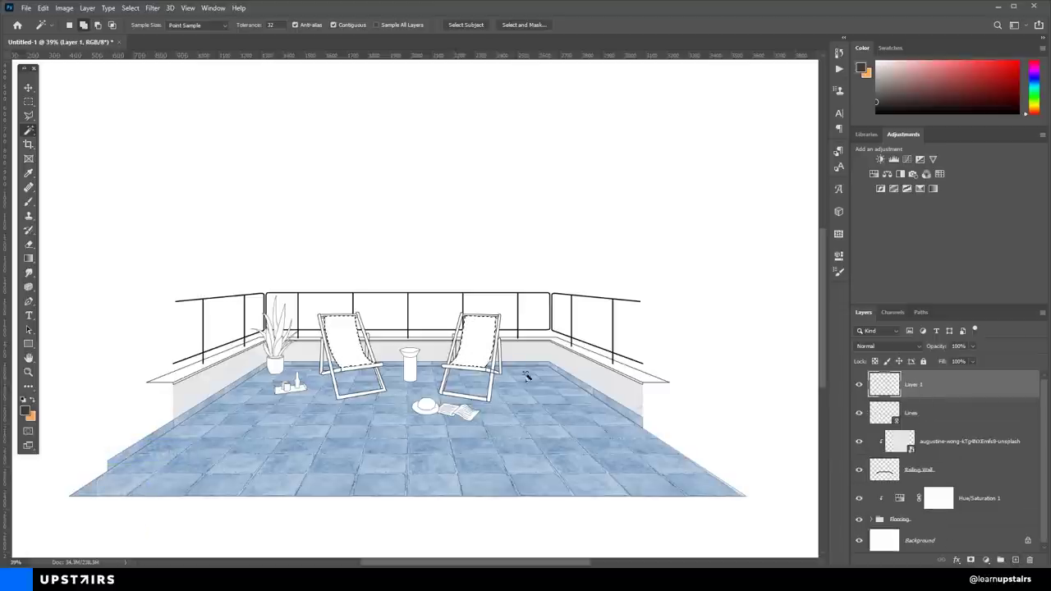
key("x")
left_click(26, 412)
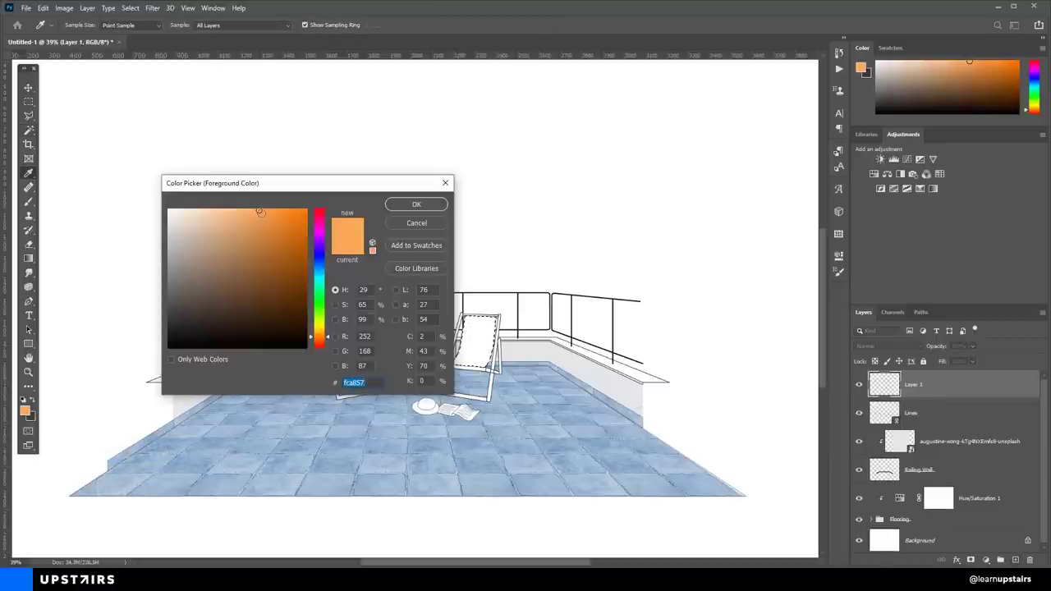
left_click(416, 206)
key("alt+BackSpace")
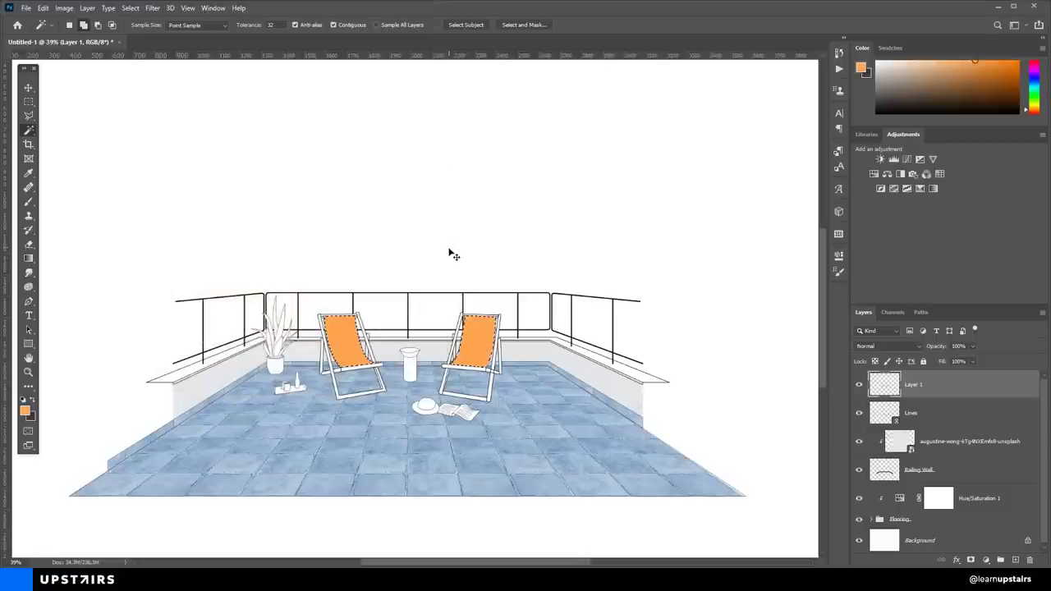
key("ctrl+d")
key("v")
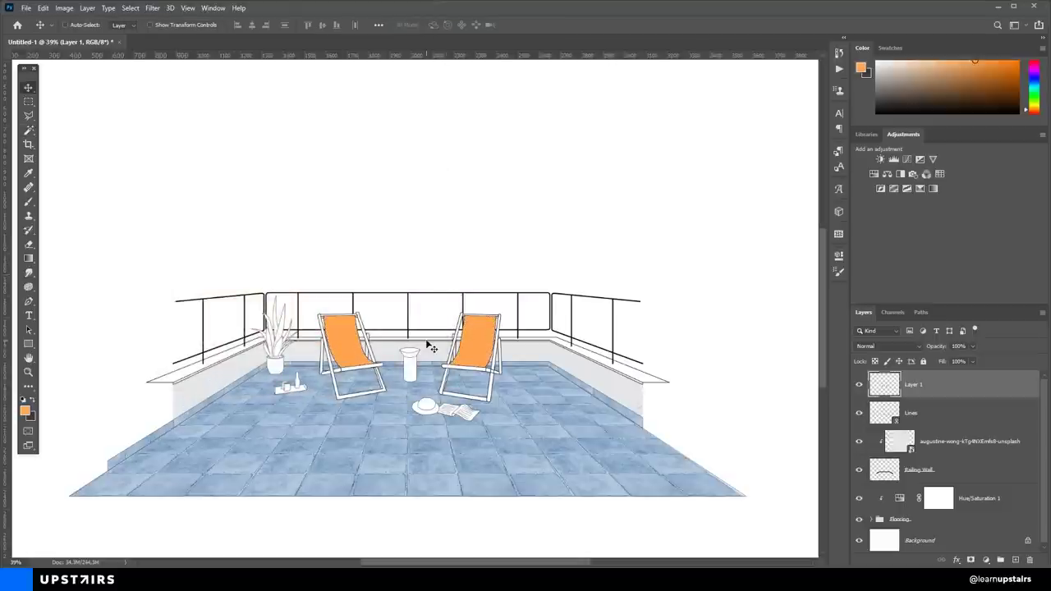
Add a new layer clipped to the orange chair fabric layer and set up the Brush with pure black as foreground color
scroll(379, 359, "up", 6)
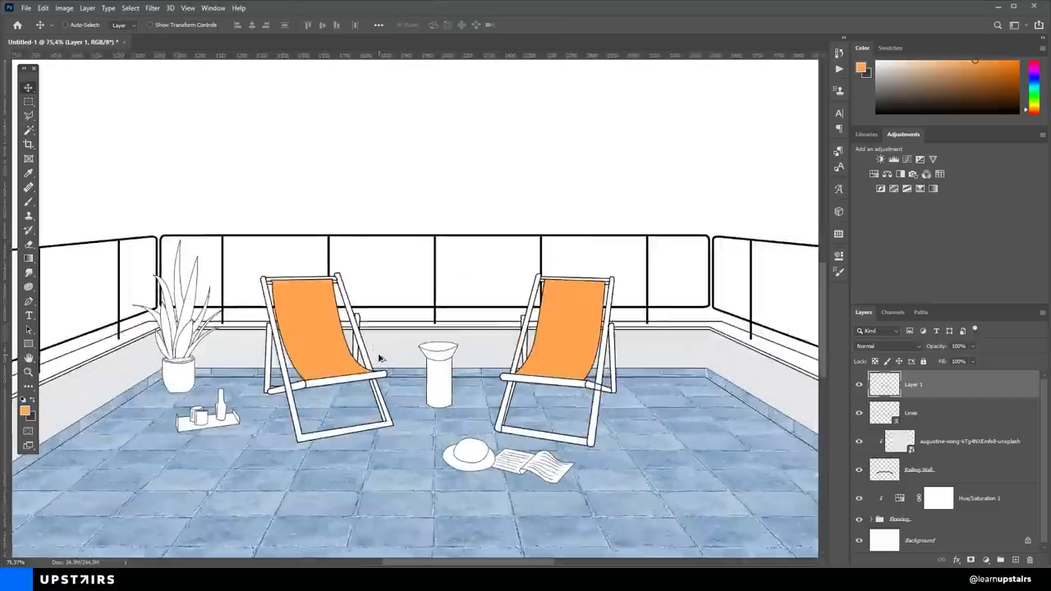
scroll(379, 358, "down", 6)
left_click_drag(416, 355, 431, 353)
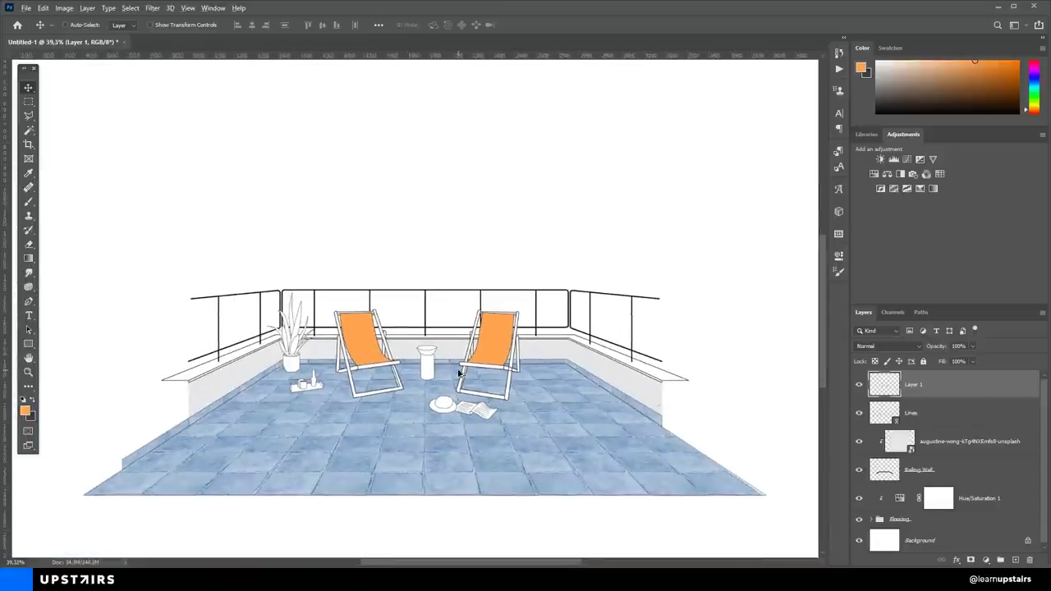
scroll(430, 351, "up", 1)
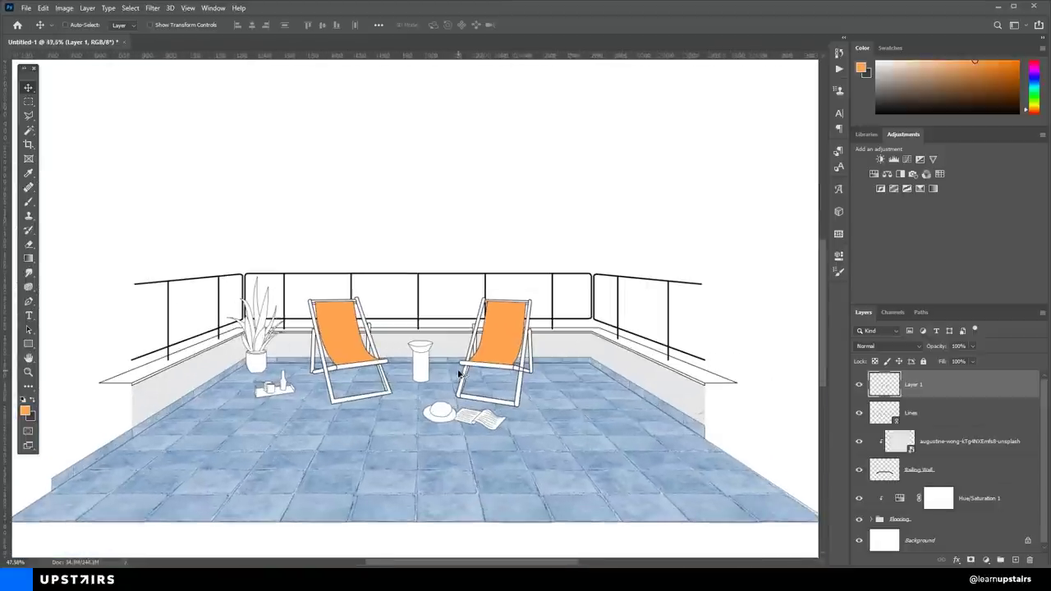
left_click(1016, 560)
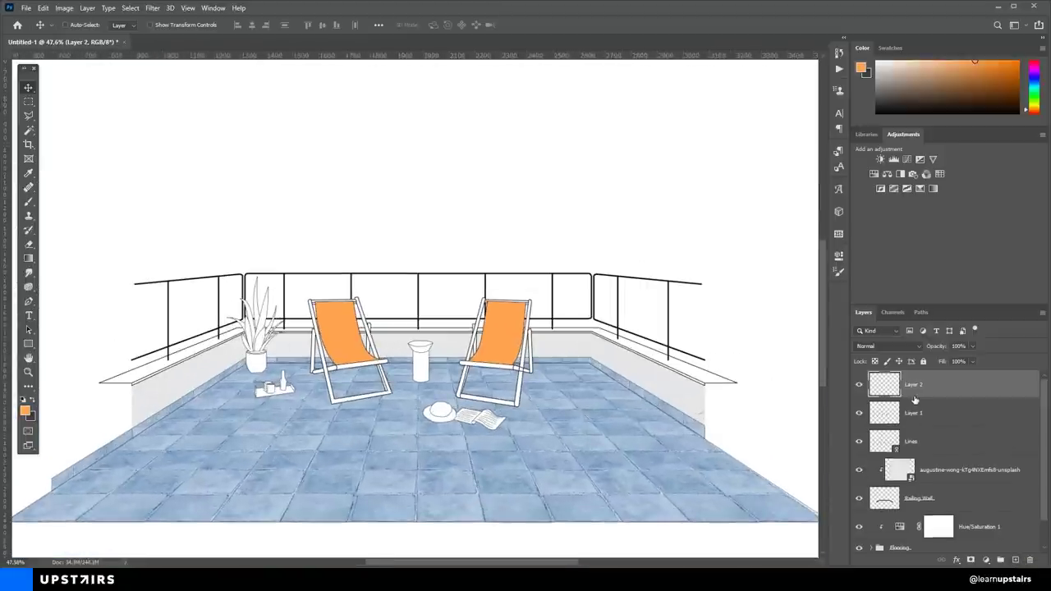
key("ctrl+alt+g")
key("b")
key("x")
left_click(26, 409)
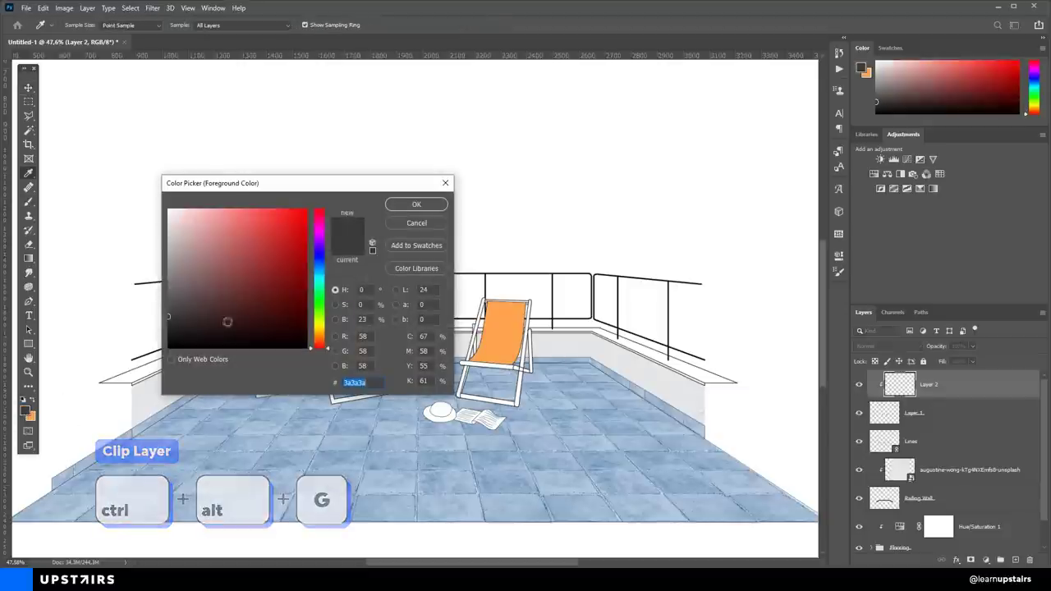
key("b")
left_click(410, 206)
Paint soft black shading over the lower part of both chair fabrics, trying 70% and 30% brush opacity and undoing unwanted strokes
left_click_drag(380, 313, 345, 287)
scroll(348, 387, "up", 4)
mouse_move(324, 356)
left_mouse_down()
mouse_move(371, 332)
mouse_move(355, 370)
mouse_move(281, 392)
mouse_move(415, 352)
mouse_move(312, 353)
left_mouse_up()
key("ctrl+z")
key("ctrl+z")
key("3")
key("7")
key("ctrl+z")
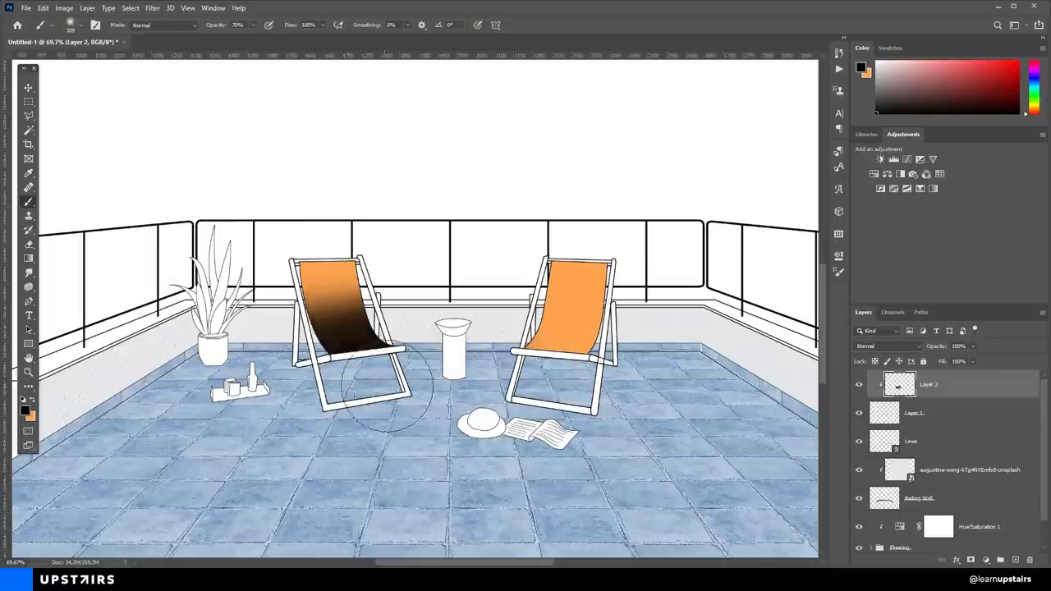
mouse_move(511, 363)
left_mouse_down()
mouse_move(665, 386)
mouse_move(468, 388)
left_mouse_up()
key("ctrl+z")
key("3")
mouse_move(625, 359)
left_mouse_down()
mouse_move(505, 385)
mouse_move(634, 400)
left_mouse_up()
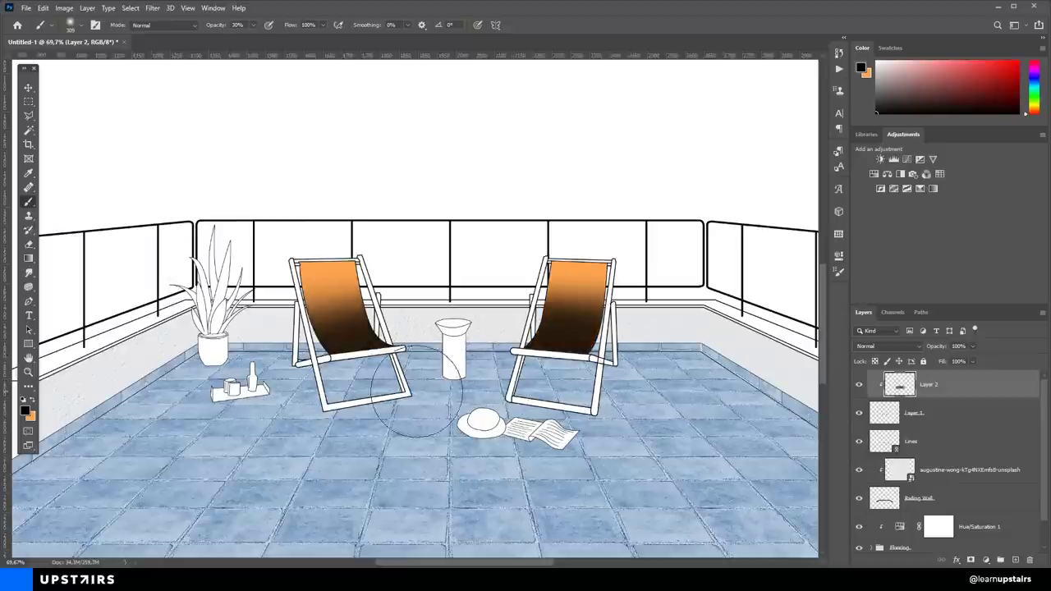
Set the shading layer's blend mode to Soft Light and its opacity to 79%
left_click(877, 348)
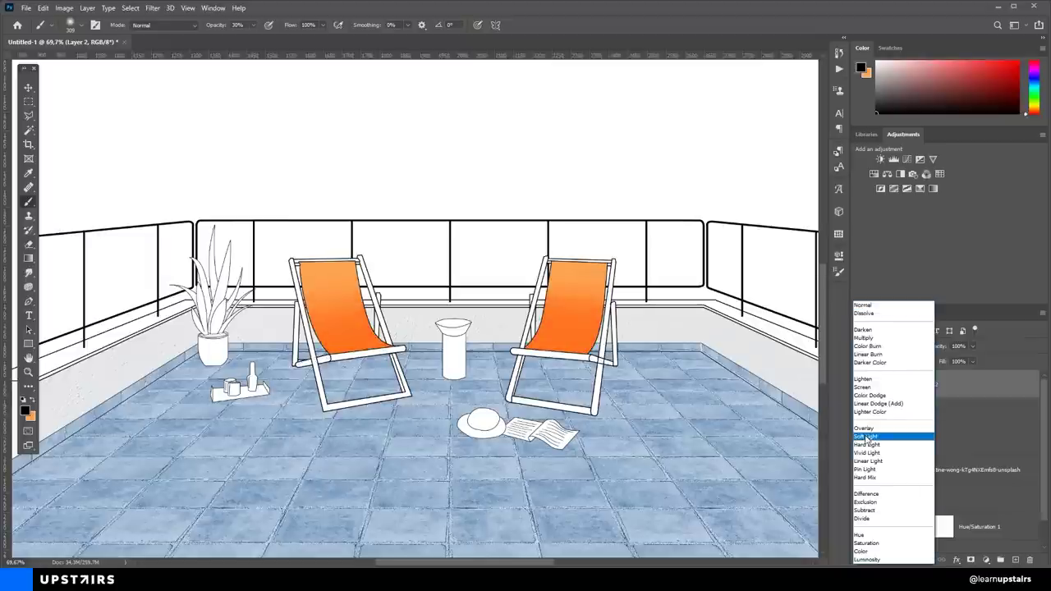
left_click(866, 436)
scroll(575, 337, "down", 2)
key("v")
scroll(563, 345, "up", 1)
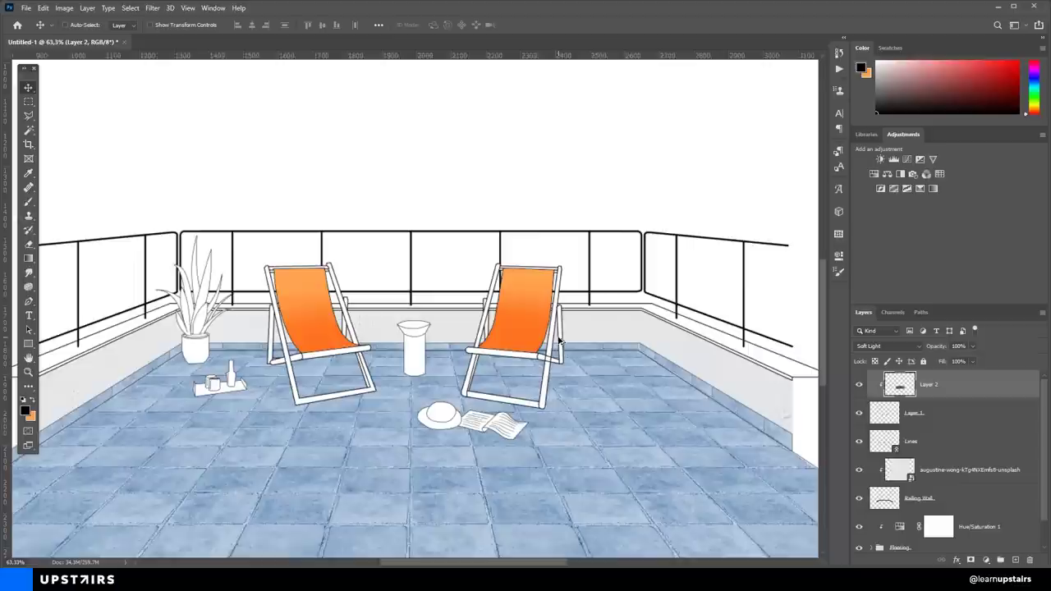
left_click(972, 345)
left_click_drag(973, 361, 962, 361)
Release the shading layer's clipping, preview it in Normal mode, restore Soft Light and clip it again to the chair fabric layer
key("ctrl+alt+g")
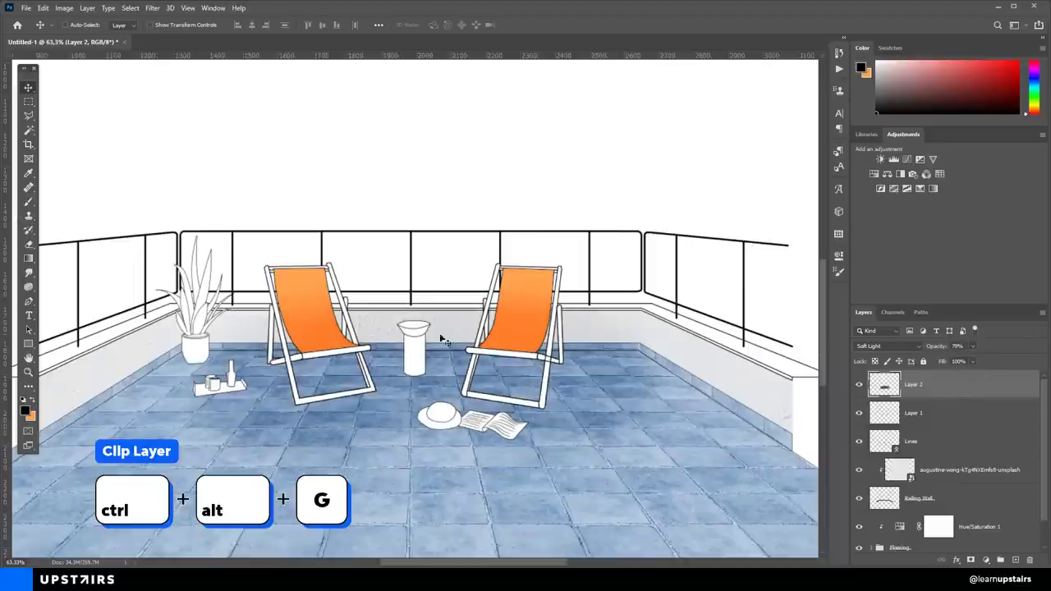
left_click(886, 345)
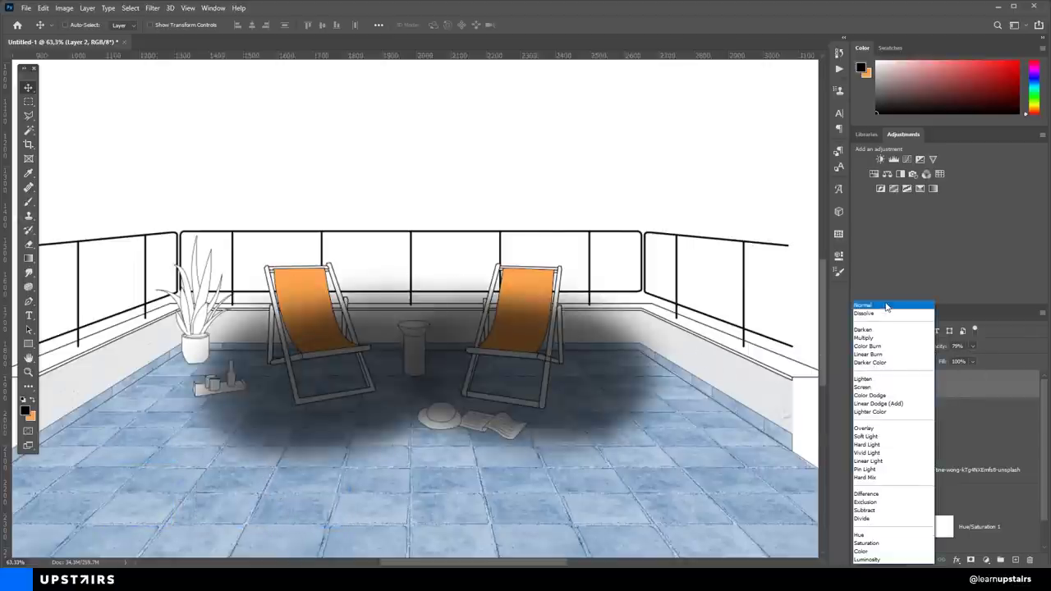
left_click(881, 438)
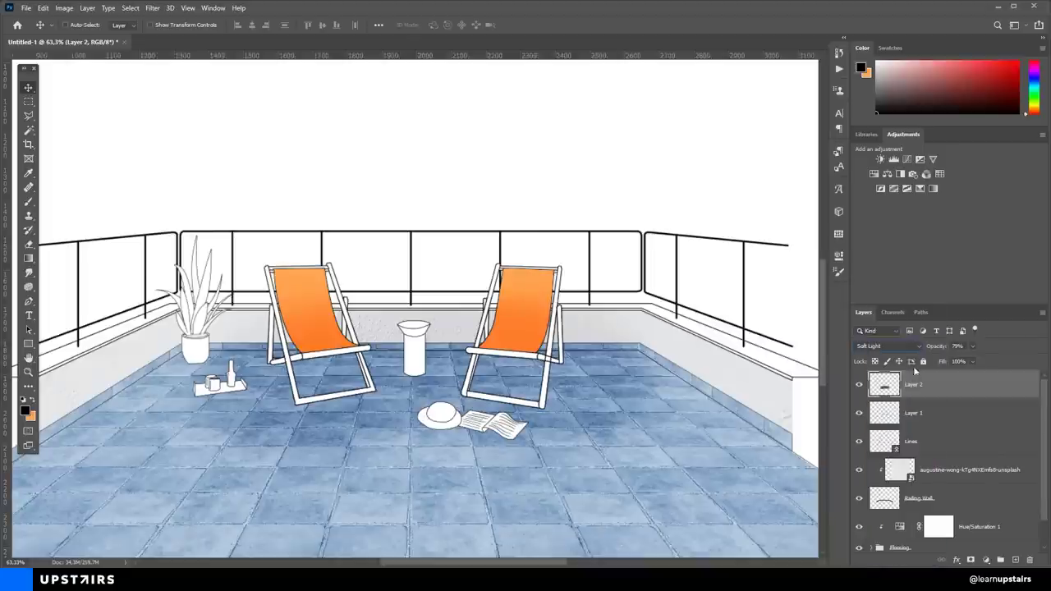
key("ctrl+alt+g")
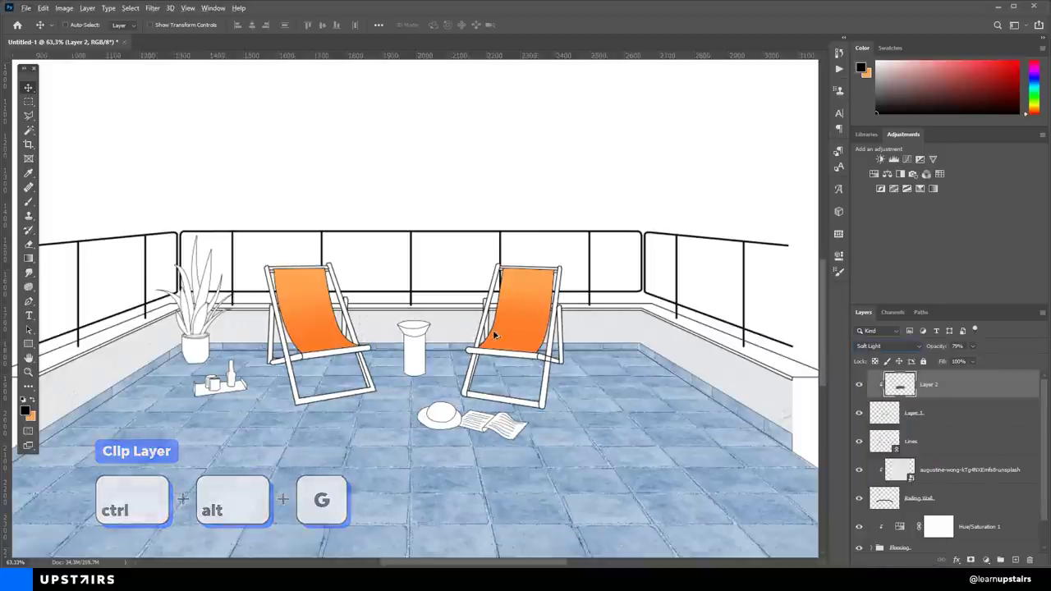
Give the Lines layer a blue color label
scroll(493, 339, "down", 5)
scroll(555, 236, "down", 1)
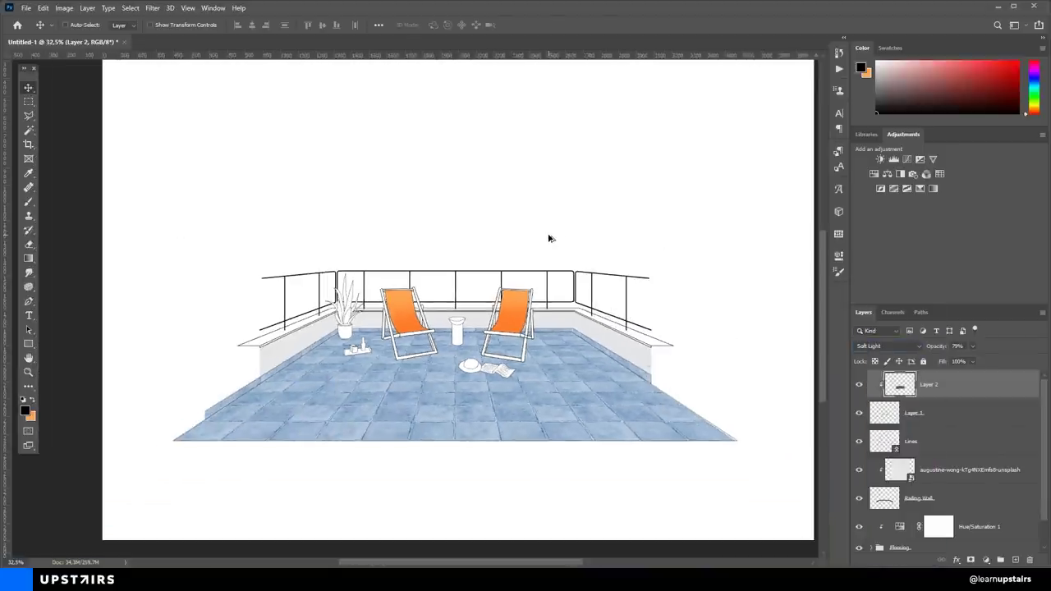
left_click_drag(550, 238, 460, 273)
right_click(862, 444)
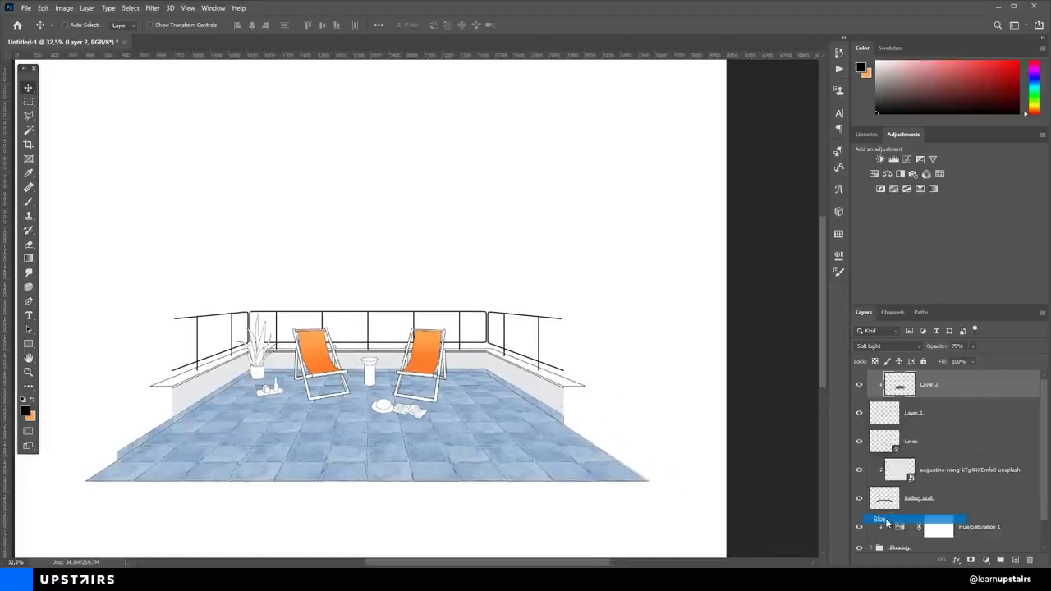
left_click(887, 520)
scroll(955, 451, "down", 2)
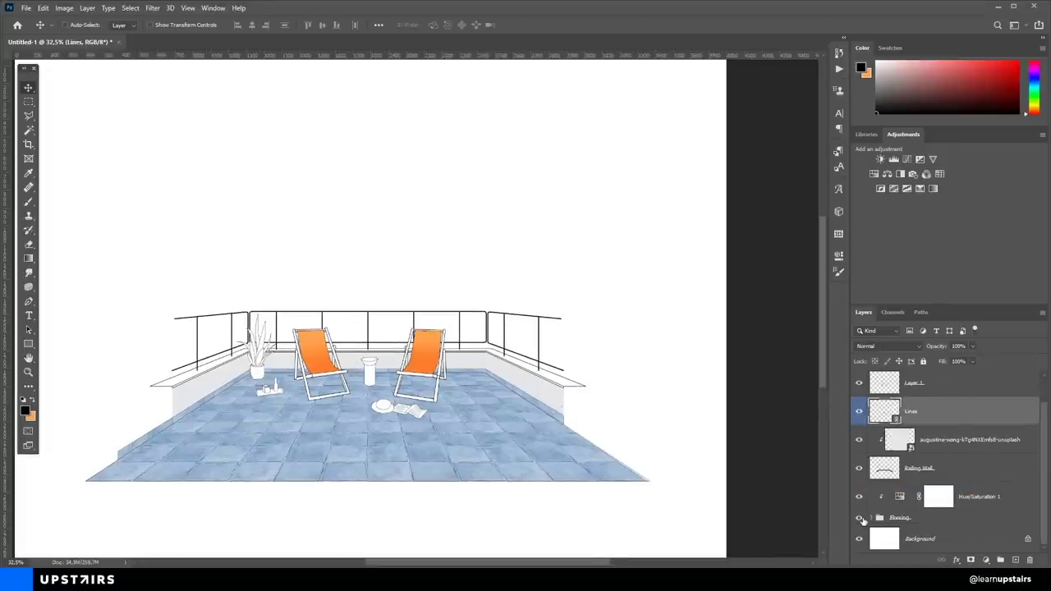
Color-label the Flooring group and its Hue/Saturation adjustment layer blue, and select the Flooring group
right_click(859, 519)
left_click(876, 485)
left_click(899, 518)
right_click(860, 519)
left_click(884, 505)
right_click(860, 497)
left_click(883, 473)
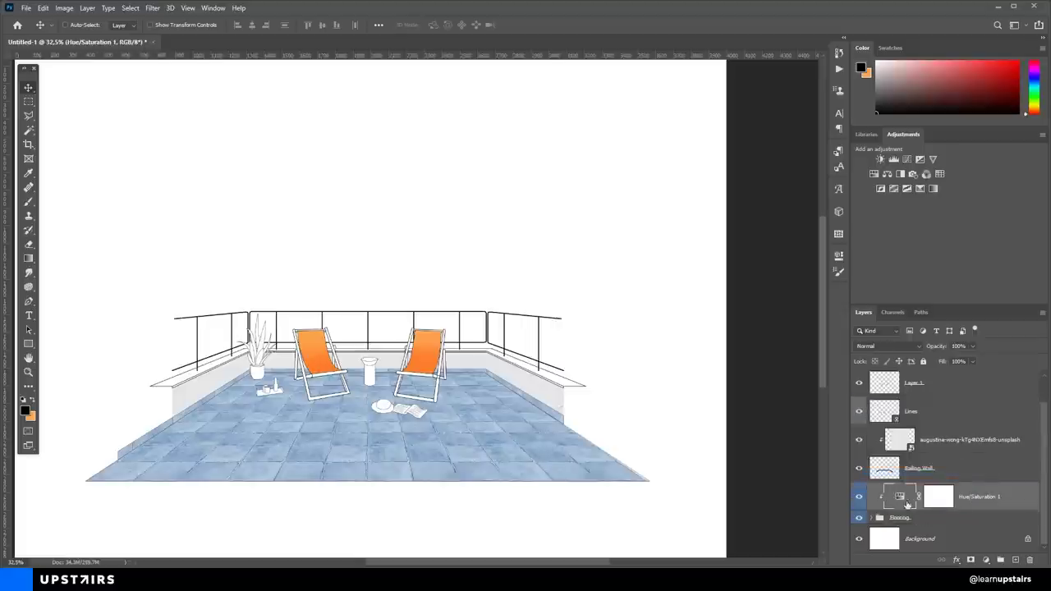
left_click(906, 422)
left_click(916, 448)
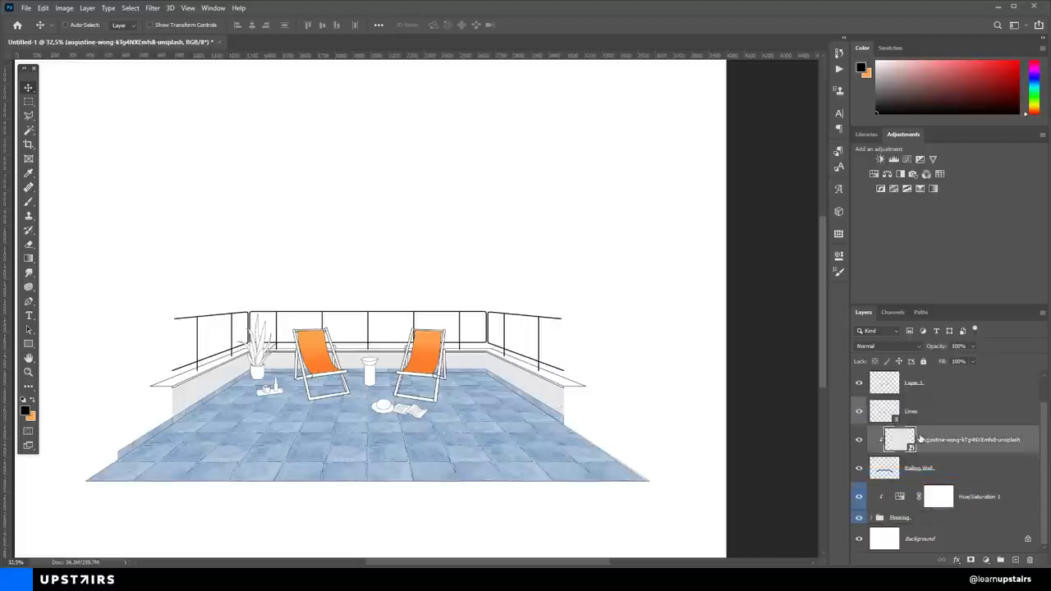
left_click(923, 520)
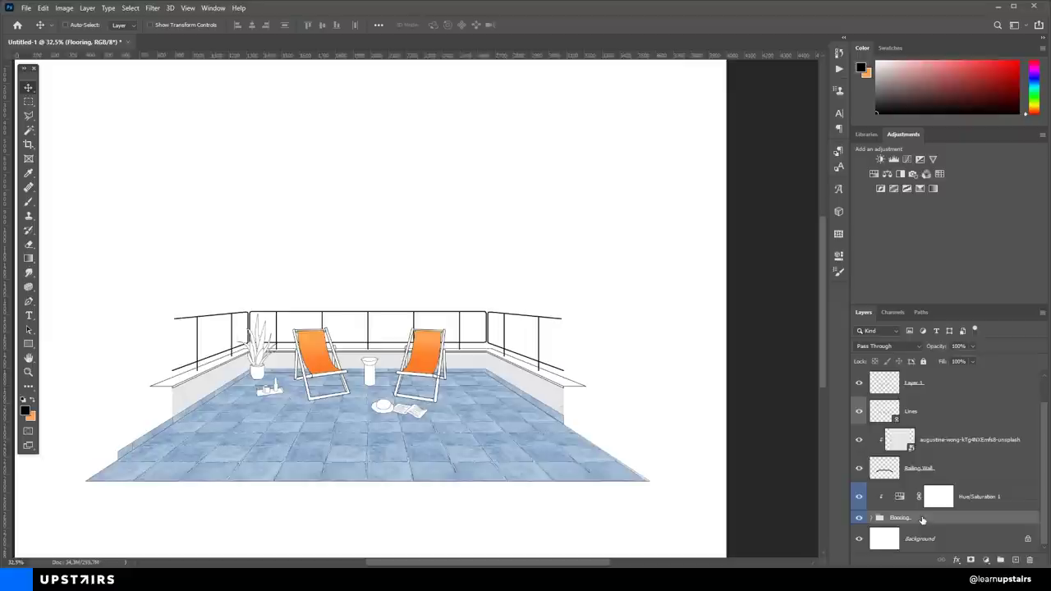
Add a new layer below the Flooring group, put it in a group named Background and color-label that group orange
left_click(1016, 562, "ctrl")
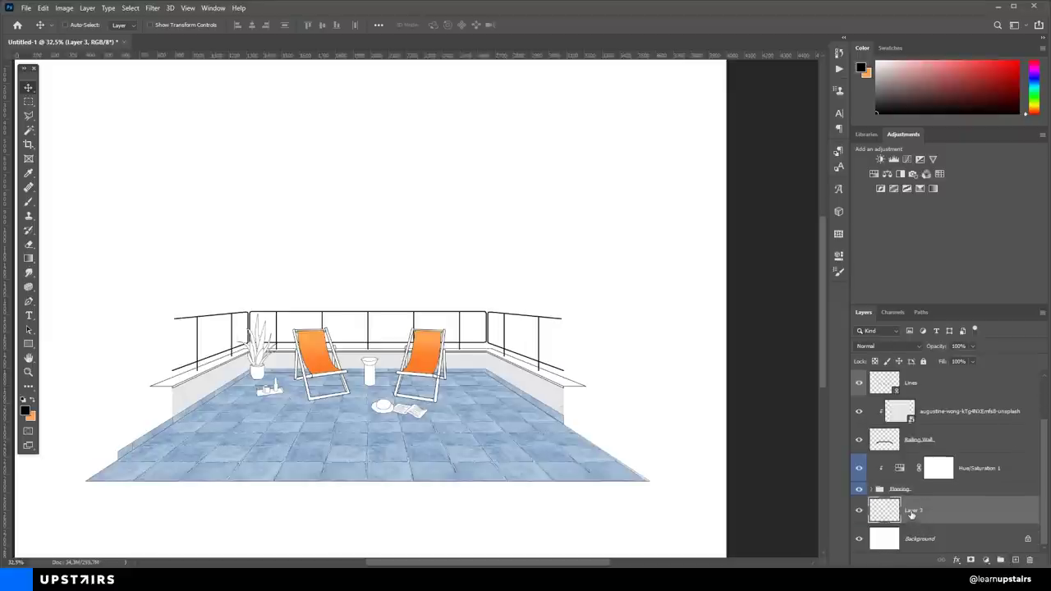
key("ctrl+g")
double_click(908, 504)
type("Background")
key("Return")
right_click(857, 503)
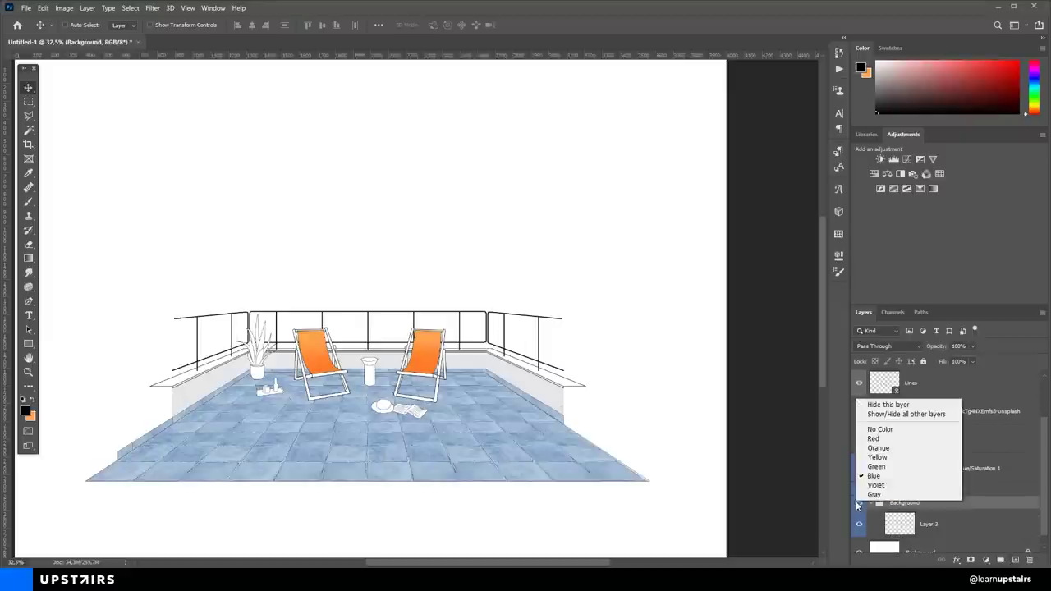
left_click(878, 447)
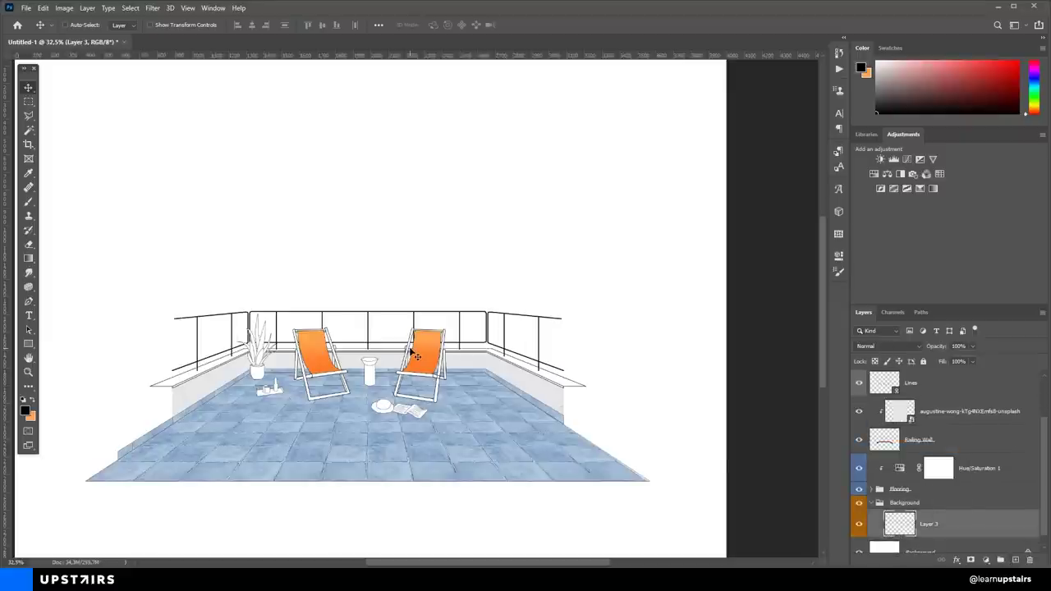
Paint a wavy black hill ridge line across the view behind the railing on Layer 3, using the foliage-shaped brush at 100% opacity
key("b")
right_click(320, 263)
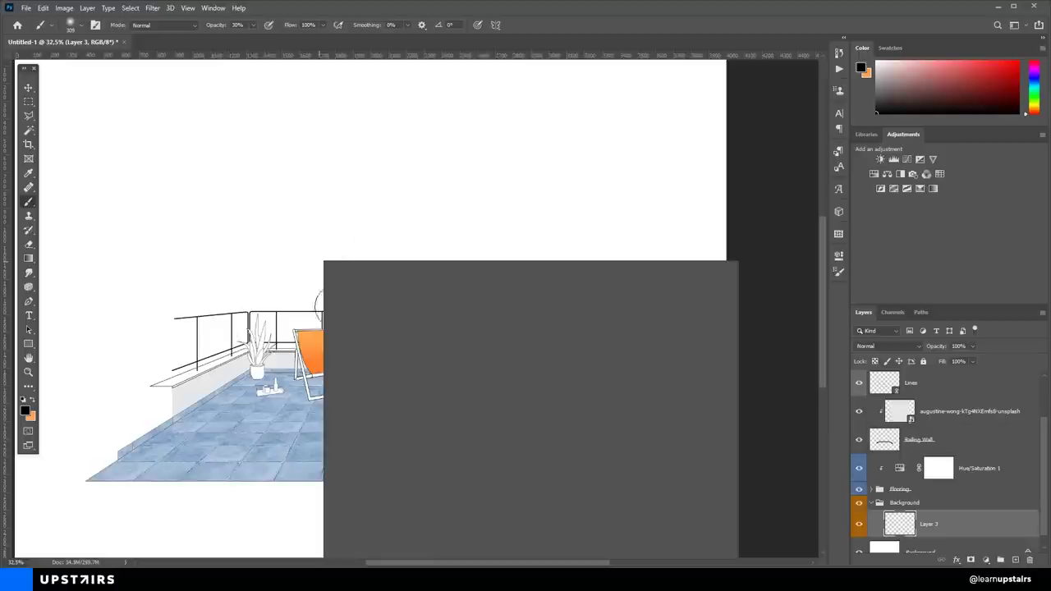
left_click(633, 383)
left_click(372, 220)
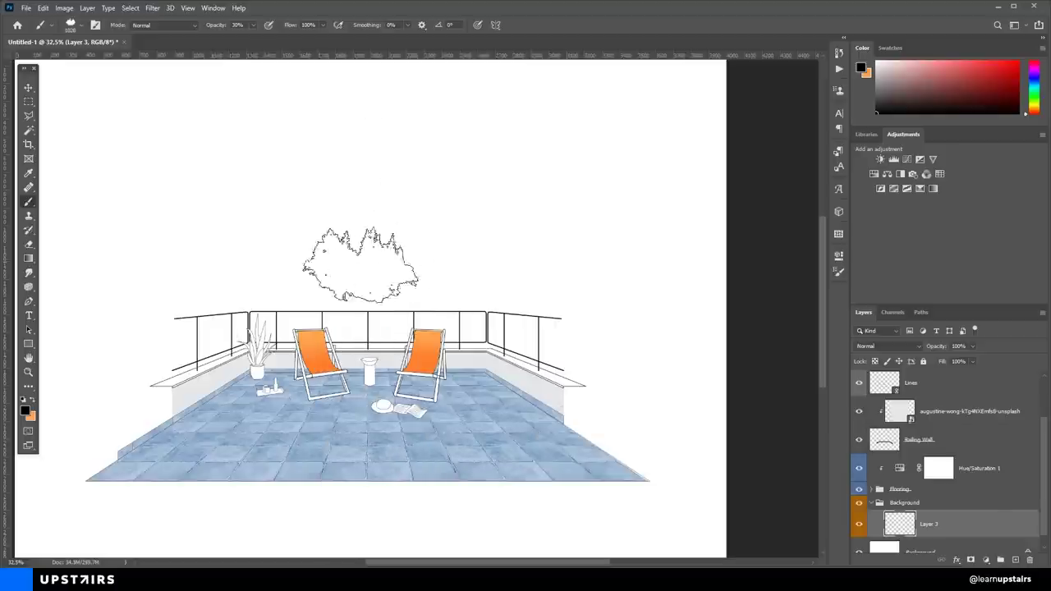
left_click_drag(388, 272, 221, 278)
mouse_move(185, 259)
left_mouse_down()
mouse_move(667, 278)
mouse_move(173, 277)
mouse_move(254, 301)
mouse_move(522, 306)
left_mouse_up()
key("ctrl+z")
key("0")
key("ctrl+z")
key("ctrl+z")
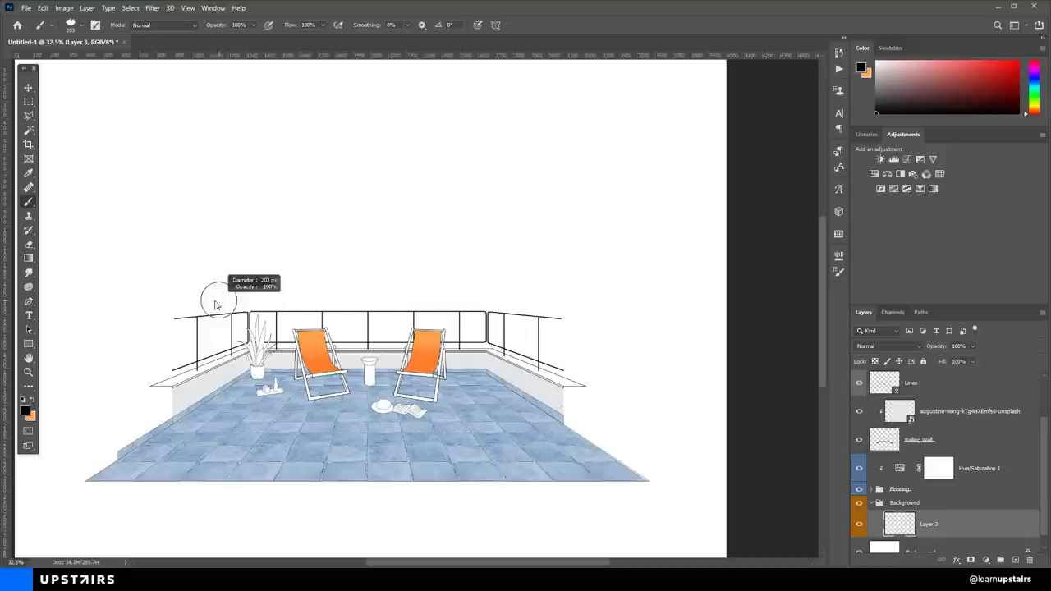
mouse_move(158, 265)
left_mouse_down()
mouse_move(289, 293)
mouse_move(355, 330)
mouse_move(479, 320)
mouse_move(568, 291)
left_mouse_up()
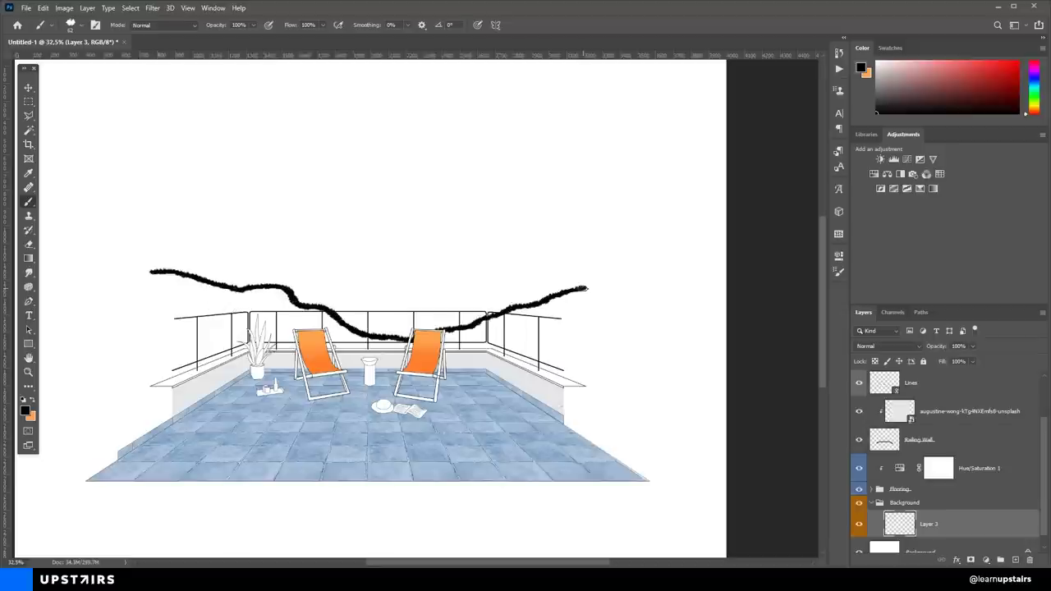
Outline the area beneath the ridge line with the Polygonal Lasso and fill it with black
key("l")
left_click(150, 270)
left_click(151, 395)
left_click(589, 395)
left_click(589, 289)
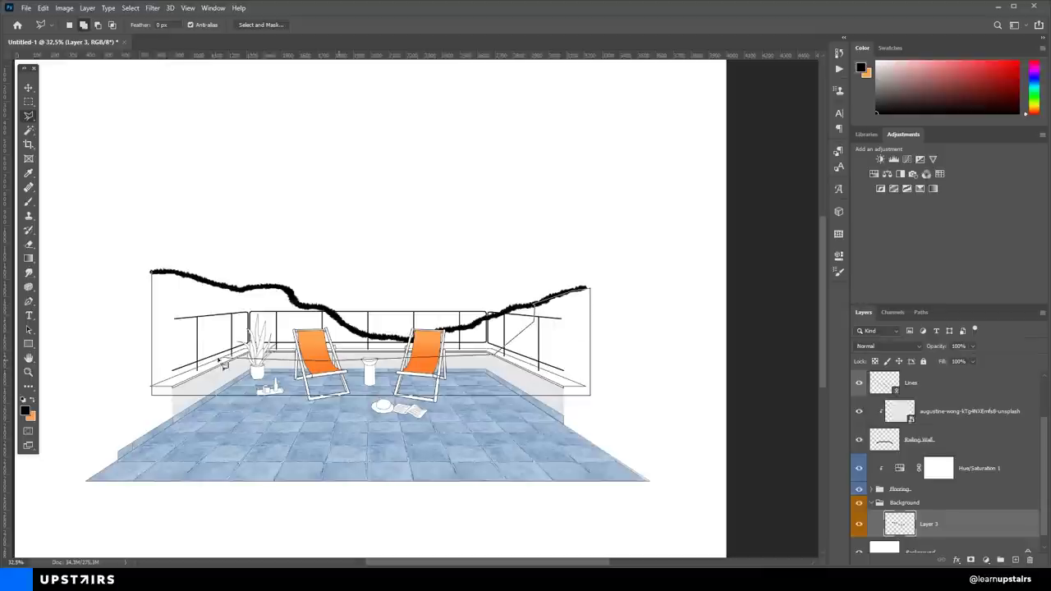
left_click(151, 271)
key("alt+BackSpace")
key("ctrl+d")
Select the unfilled area below the ridge with the Magic Wand, expand the selection and fill it with black
scroll(371, 321, "up", 5)
key("w")
left_click(217, 330)
key("alt+BackSpace")
left_click(131, 9)
mouse_move(193, 166)
left_click(266, 184)
key("Return")
key("alt+BackSpace")
key("ctrl+d")
Paint over the remaining gaps inside the hill silhouette with an enlarged black brush
scroll(135, 280, "up", 5)
left_click_drag(149, 259, 314, 293)
key("b")
mouse_move(176, 248)
left_mouse_down()
mouse_move(435, 265)
mouse_move(606, 370)
left_mouse_up()
key("bracketright")
key("bracketright")
key("bracketright")
mouse_move(606, 370)
left_mouse_down()
mouse_move(321, 249)
mouse_move(650, 310)
mouse_move(345, 328)
left_mouse_up()
mouse_move(345, 328)
left_mouse_down()
mouse_move(518, 270)
mouse_move(279, 345)
left_mouse_up()
mouse_move(282, 340)
left_mouse_down()
mouse_move(374, 307)
mouse_move(500, 297)
left_mouse_up()
left_click(618, 231)
scroll(550, 272, "down", 10)
scroll(367, 298, "up", 3)
left_click_drag(367, 298, 400, 325)
Lighten the black hill silhouette on Layer 3 to dark gray with Hue/Saturation
key("v")
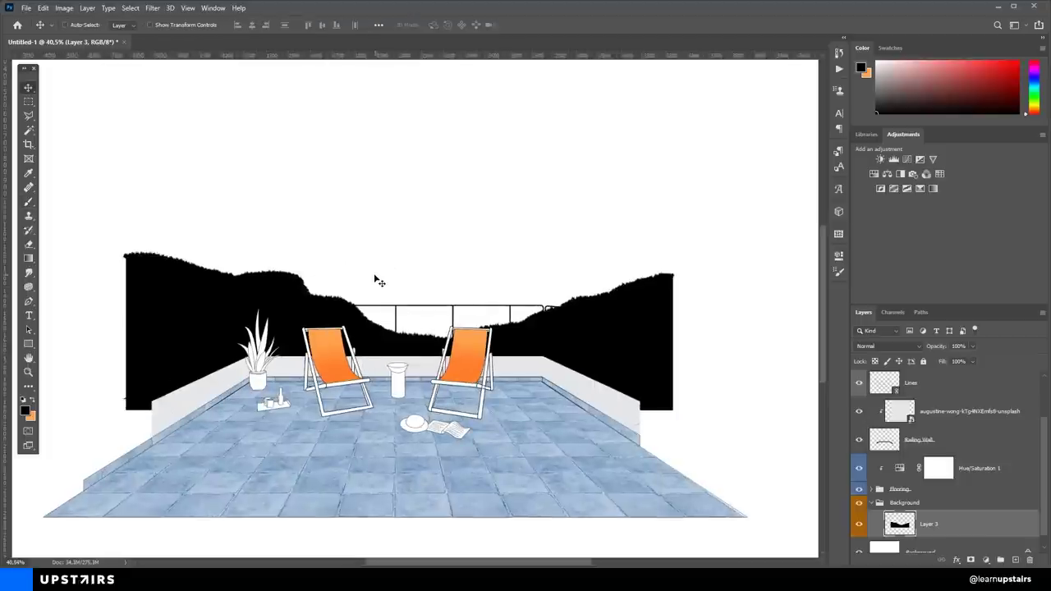
key("ctrl+u")
left_click_drag(609, 222, 628, 226)
key("Return")
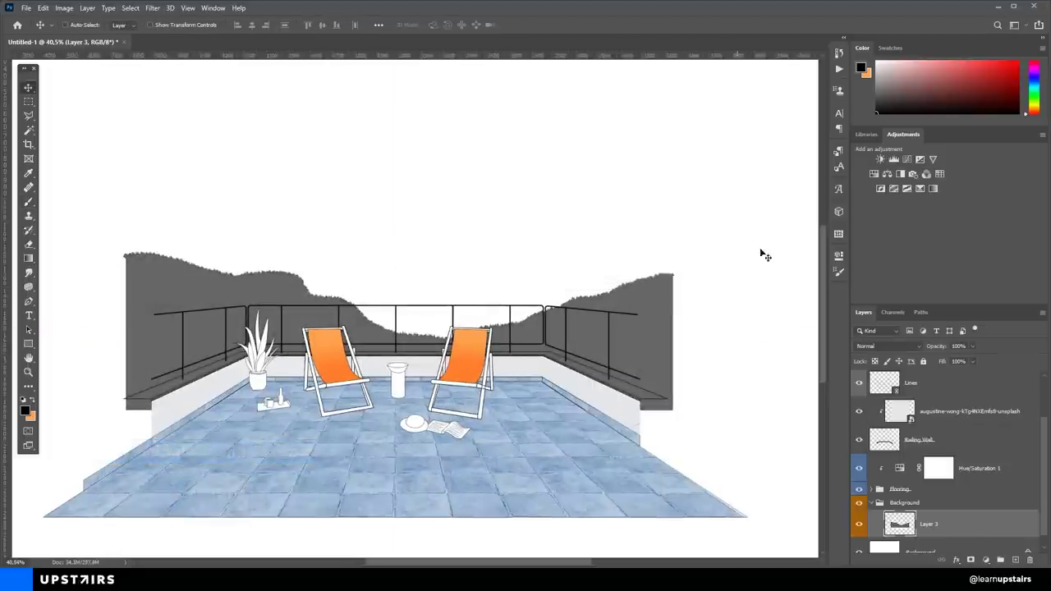
Add a layer below Layer 3 and paint a low black ridge line in the gap between the hills with a smaller brush
left_click(1015, 559, "ctrl")
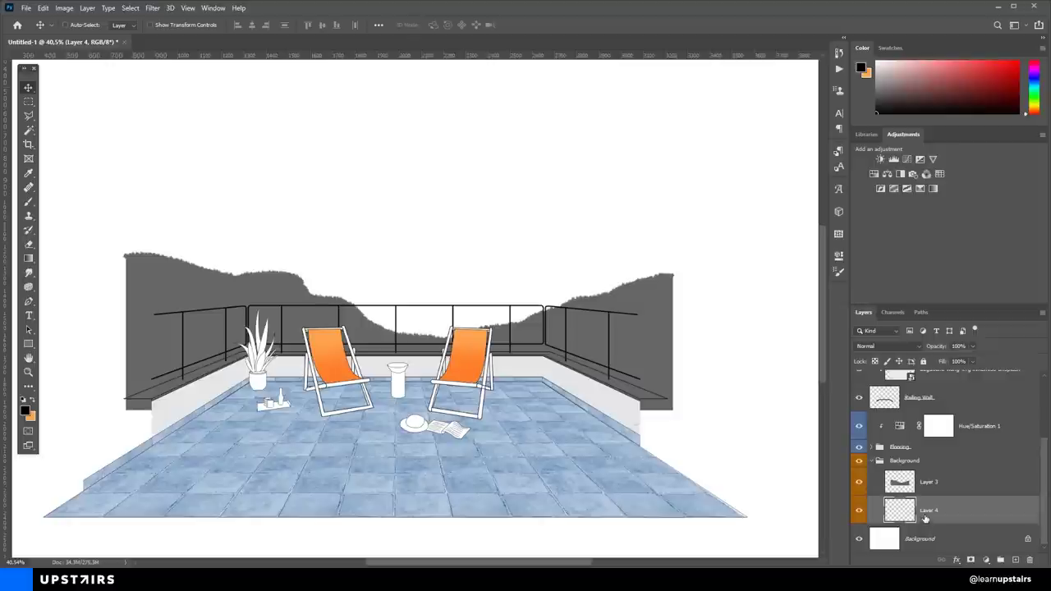
scroll(555, 351, "right", 1)
key("b")
right_click(405, 325)
left_click(475, 299)
left_click(381, 327)
left_click_drag(363, 323, 501, 306)
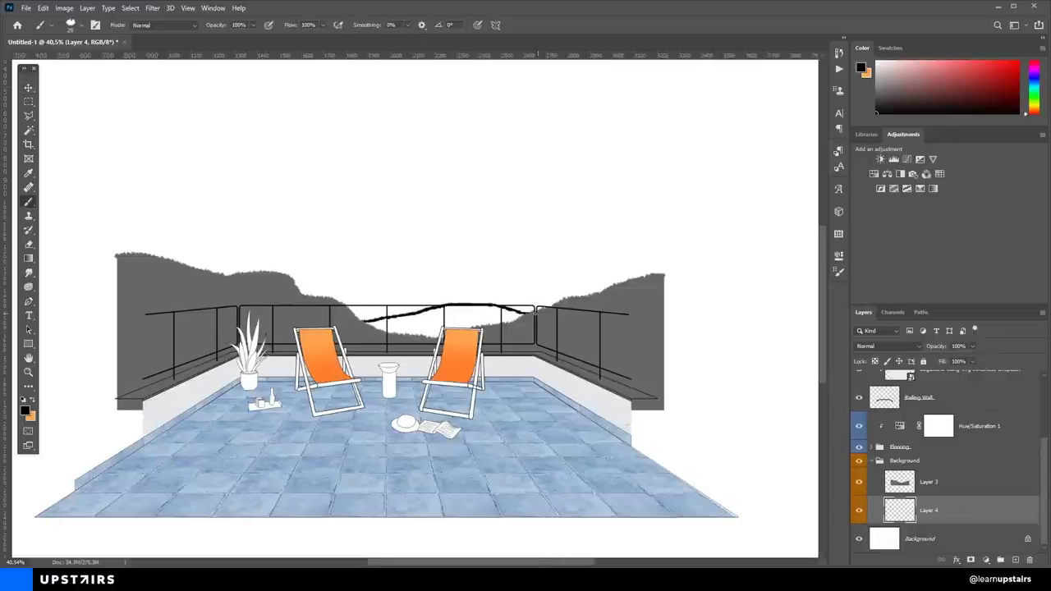
scroll(384, 330, "up", 5)
mouse_move(358, 319)
left_mouse_down()
mouse_move(535, 326)
mouse_move(647, 278)
mouse_move(469, 316)
left_mouse_up()
Outline the area under the low ridge line with the Polygonal Lasso and fill it with black
scroll(434, 333, "up", 5)
key("l")
scroll(327, 301, "up", 5)
left_click(330, 300)
left_click(441, 282)
left_click(572, 247)
left_click_drag(640, 238, 376, 246)
left_click(686, 286)
key("alt+BackSpace")
key("ctrl+d")
scroll(401, 344, "down", 5)
Set the lightness of the middle hill on Layer 4 to +47 with Hue/Saturation
key("v")
left_click_drag(444, 321, 454, 332)
key("ctrl+u")
left_click_drag(610, 225, 642, 227)
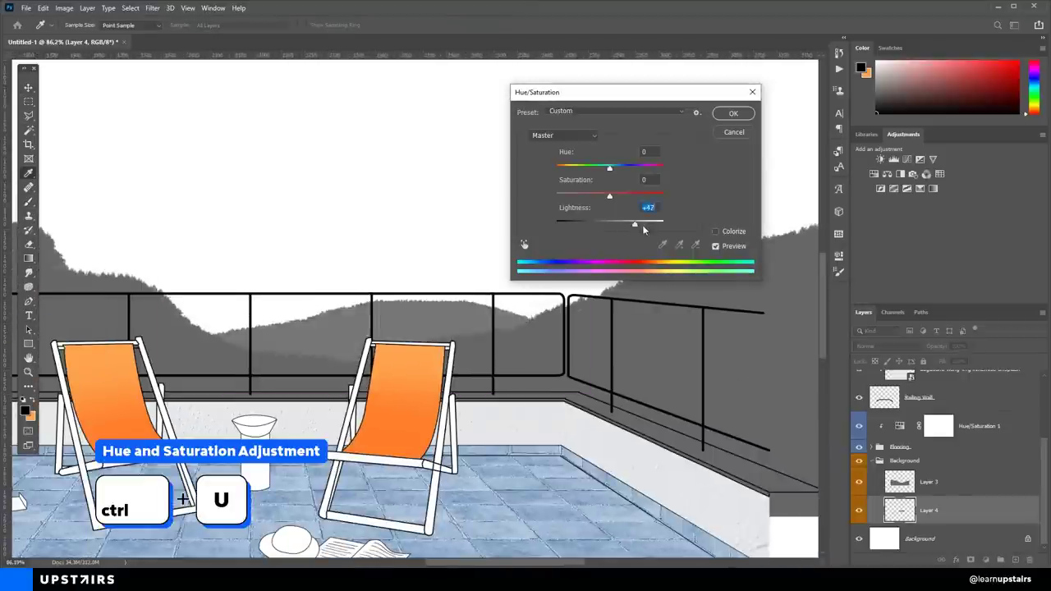
left_click(734, 114)
Add a new layer inside the Background group and place it below Layer 4, ready for the Brush tool
scroll(614, 344, "down", 5)
left_click(1015, 560)
left_click_drag(945, 482, 947, 519)
scroll(508, 351, "down", 3)
left_click_drag(428, 321, 422, 329)
key("b")
mouse_move(318, 304)
left_mouse_down()
mouse_move(343, 294)
mouse_move(365, 305)
mouse_move(415, 284)
left_mouse_up()
key("ctrl+z")
key("ctrl+z")
Paint a jagged mountain ridge with a central peak behind the hills using a thin brush, and close it into an outline
right_click(384, 274)
left_click(446, 301)
left_click_drag(318, 302, 381, 288)
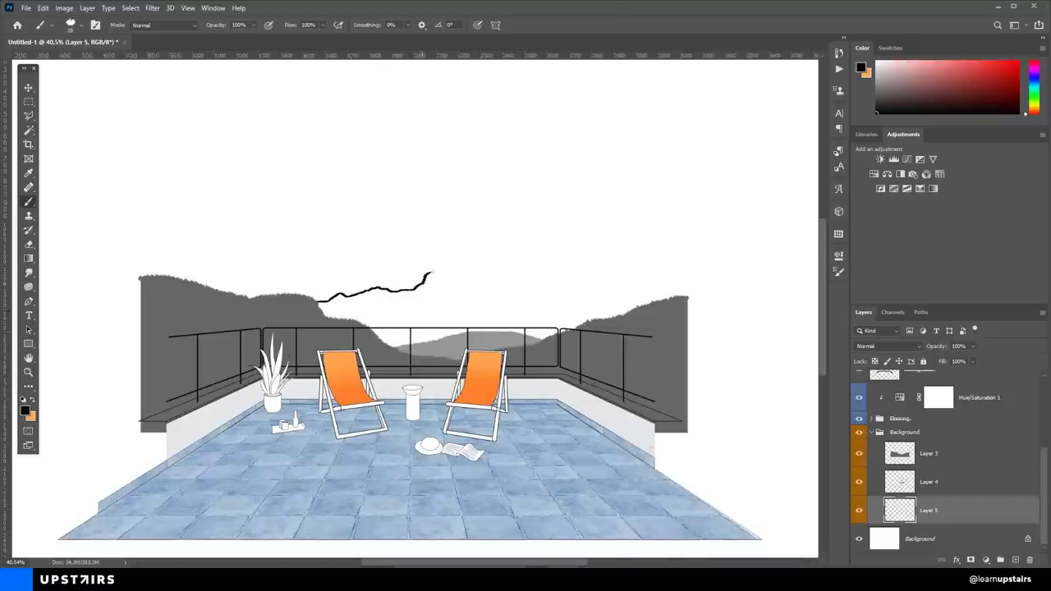
key("ctrl+z")
mouse_move(317, 303)
left_mouse_down()
mouse_move(352, 295)
mouse_move(632, 316)
left_mouse_up()
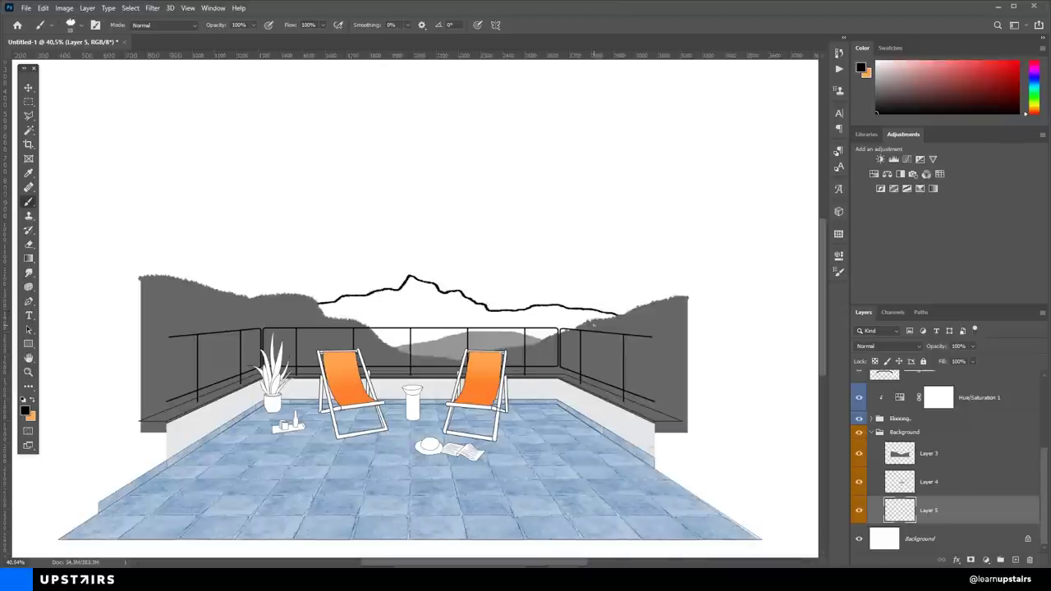
scroll(593, 325, "up", 5)
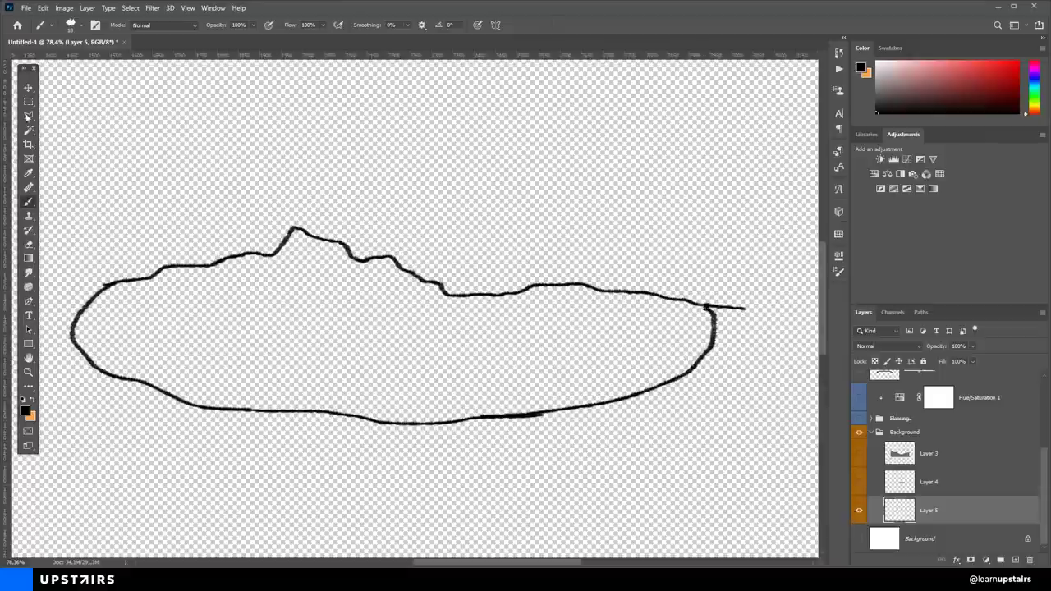
Select the inside of the mountain outline with the Magic Wand, expand the selection and fill it with black
left_click(29, 130)
left_click(261, 295)
key("alt+BackSpace")
left_click(131, 8)
mouse_move(147, 162)
left_click(258, 184)
key("Return")
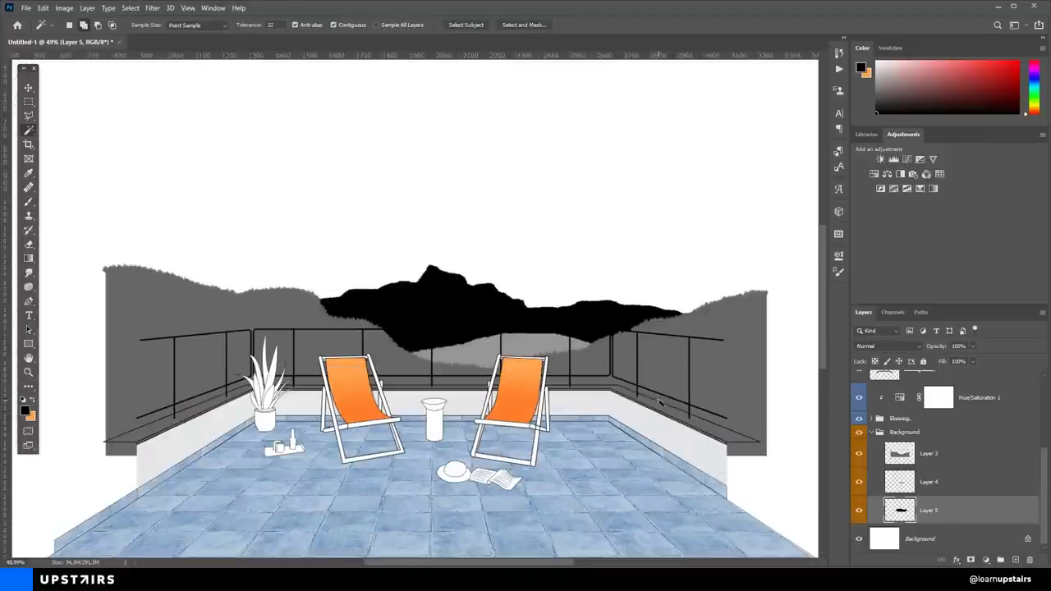
Set the lightness of the distant mountain on Layer 5 to +80 with Hue/Saturation
key("ctrl+u")
left_click_drag(609, 221, 653, 229)
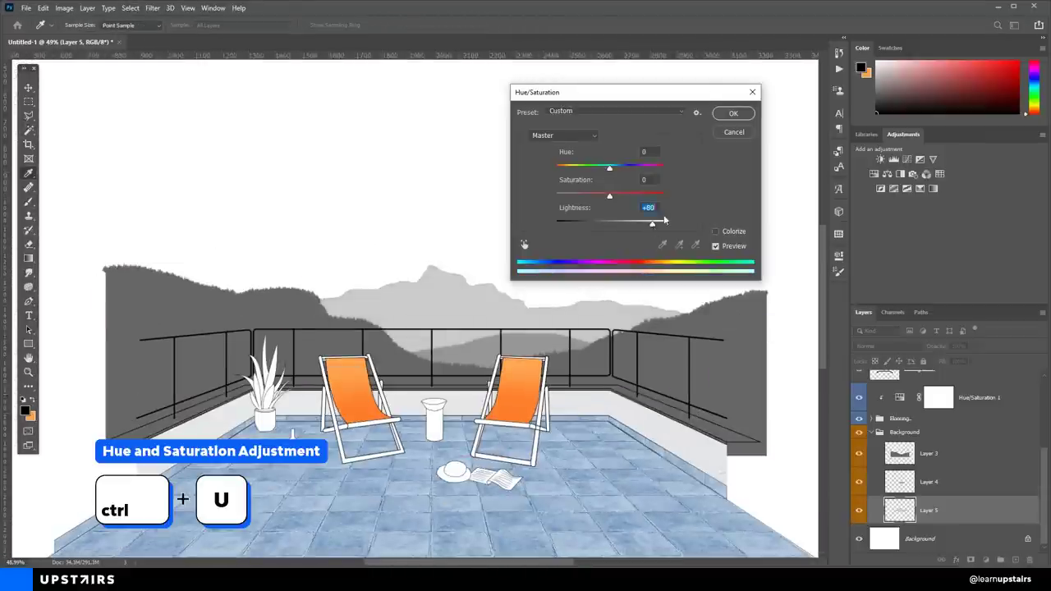
left_click(733, 113)
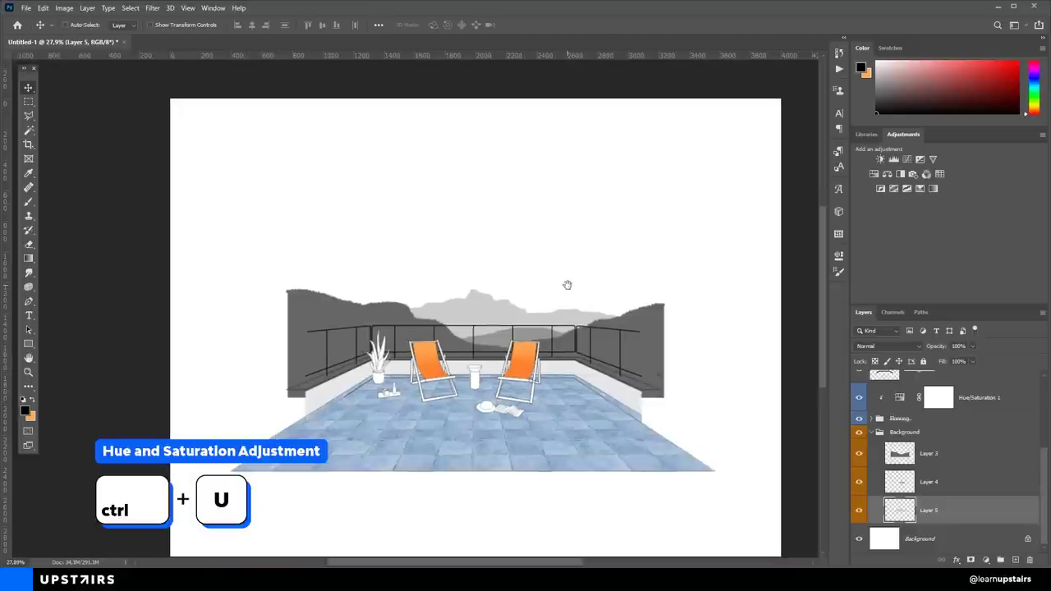
left_click_drag(567, 285, 547, 276)
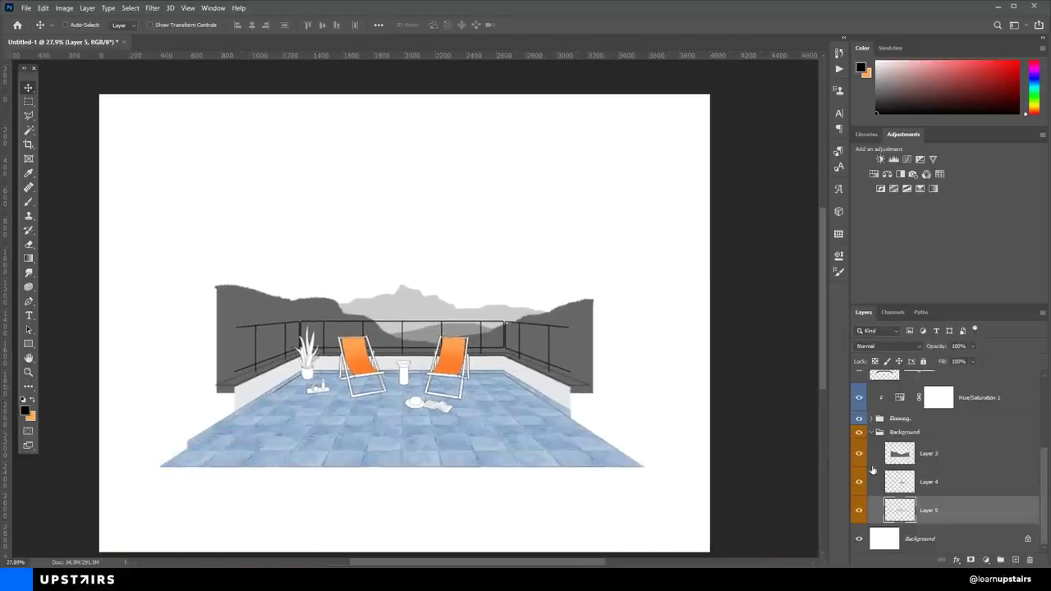
Collapse the Background group, place the 29-05-13_paper03 texture above it from the file browser and clip it to the group
left_click(880, 432)
left_click(872, 432)
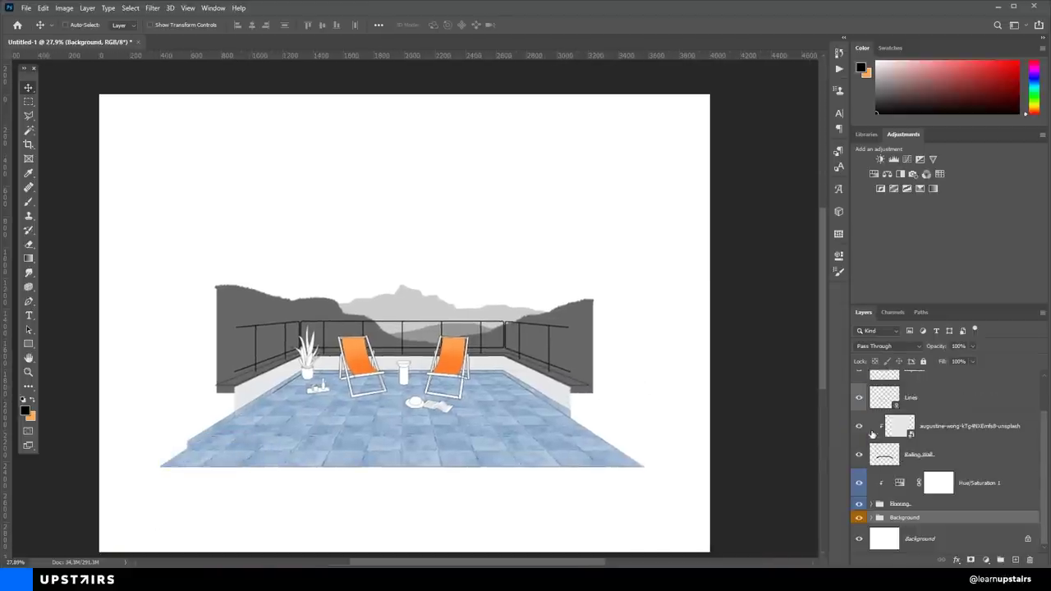
key("alt+Tab")
left_click_drag(301, 172, 713, 259)
double_click(475, 298)
scroll(425, 309, "up", 8)
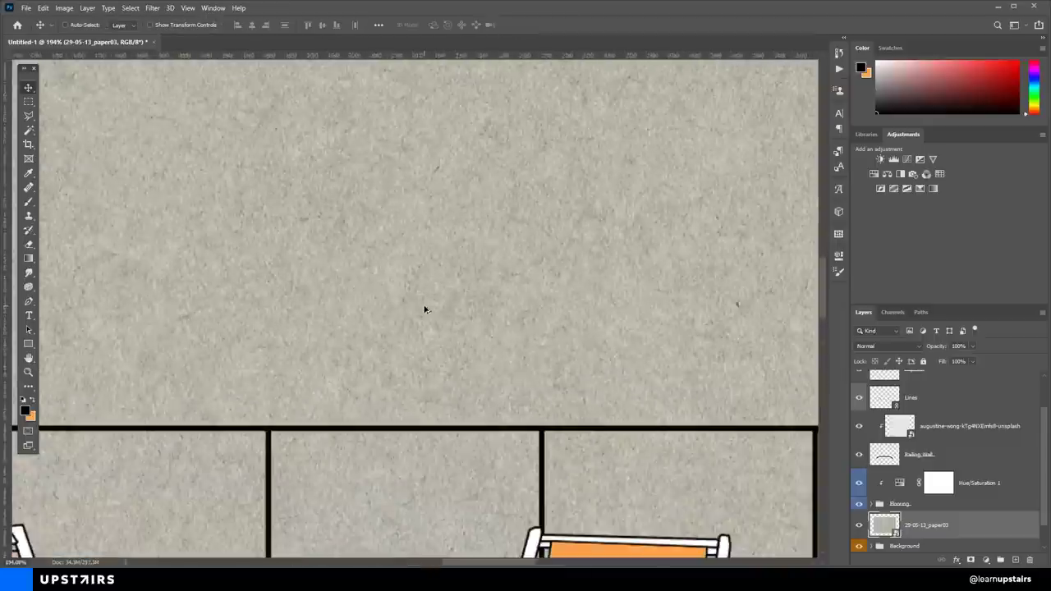
scroll(424, 309, "down", 7)
scroll(910, 506, "down", 1)
key("ctrl+alt+g")
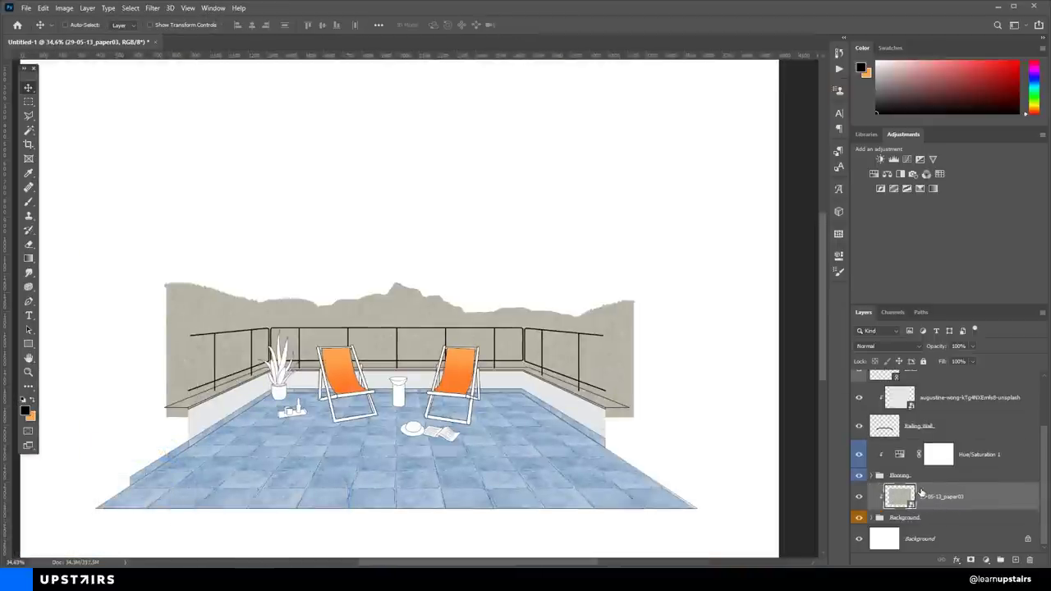
Rasterize the paper03 texture layer and desaturate it to gray with Hue/Saturation
right_click(920, 490)
left_click(905, 252)
key("ctrl+u")
mouse_move(526, 202)
left_mouse_down()
mouse_move(682, 202)
mouse_move(514, 202)
left_mouse_up()
left_click(733, 113)
Set the paper03 texture layer's blend mode to Multiply
left_click(864, 348)
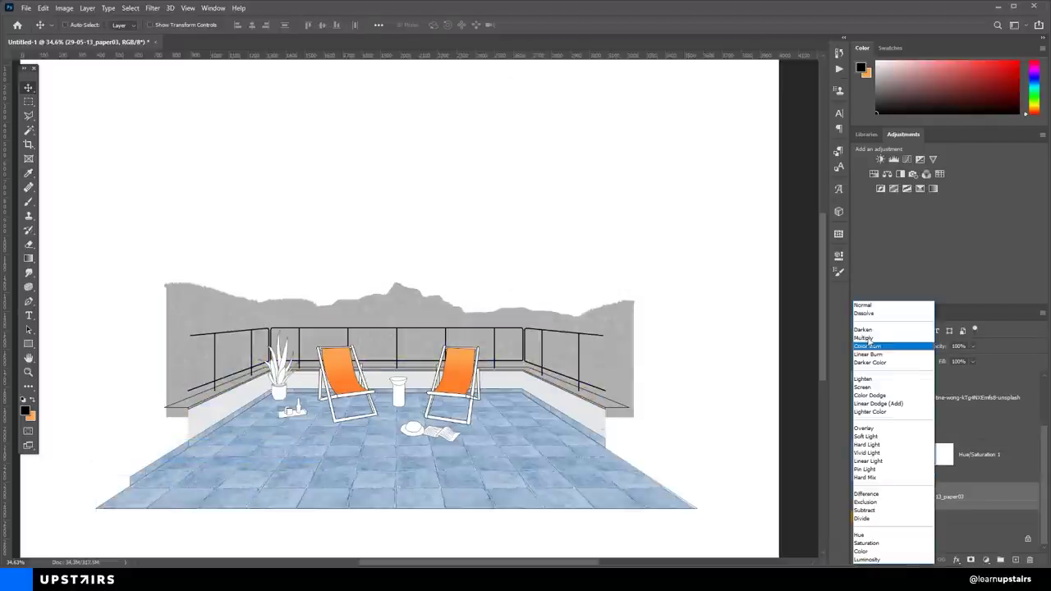
left_click(868, 339)
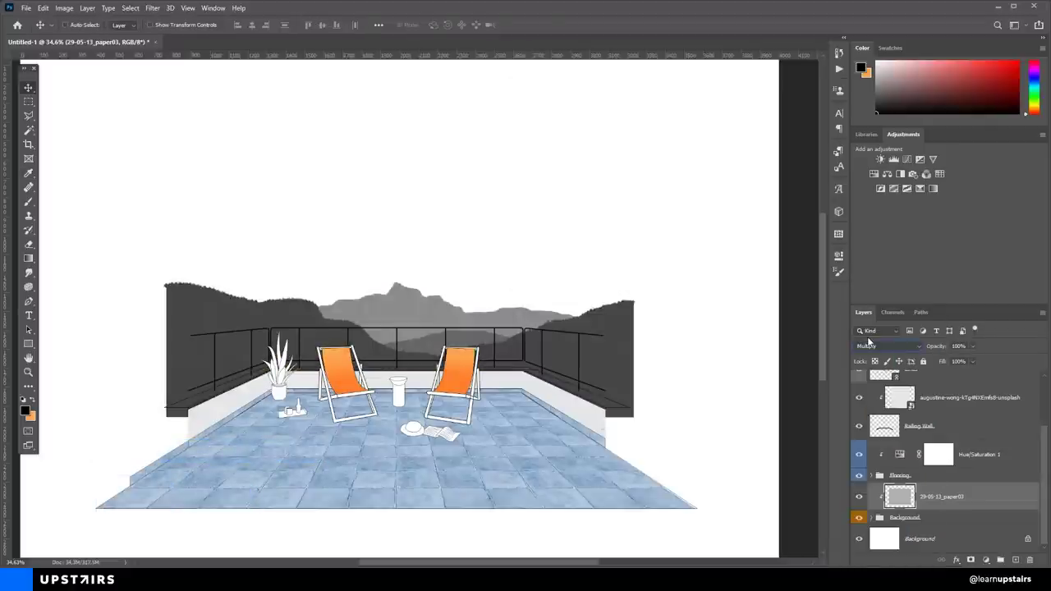
scroll(392, 382, "down", 1)
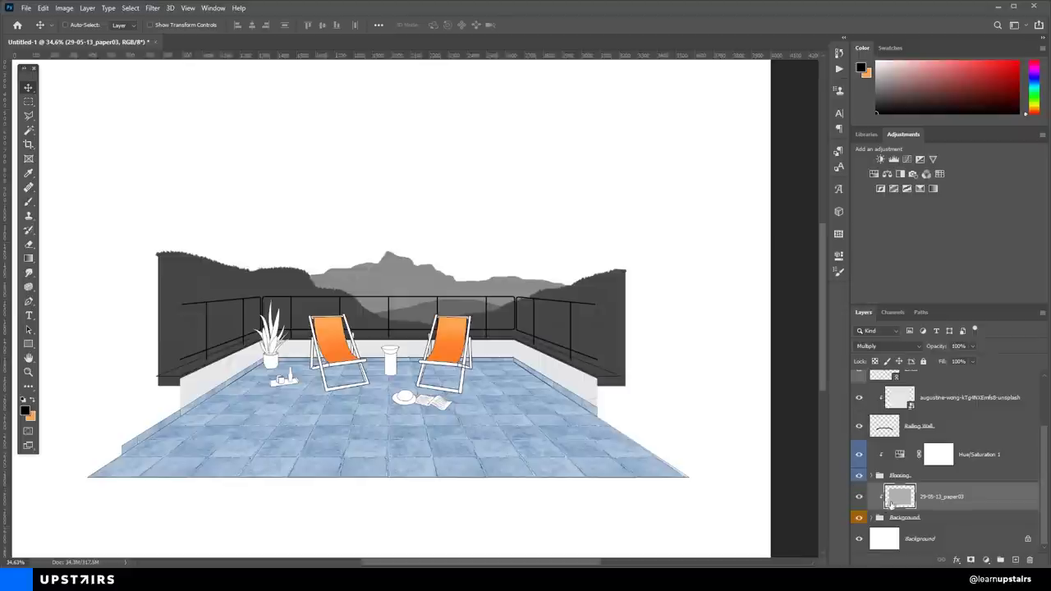
Expand the Background group and lighten the front hills on Layer 3 with Hue/Saturation
left_click(873, 517)
scroll(895, 513, "down", 1)
left_click(915, 460)
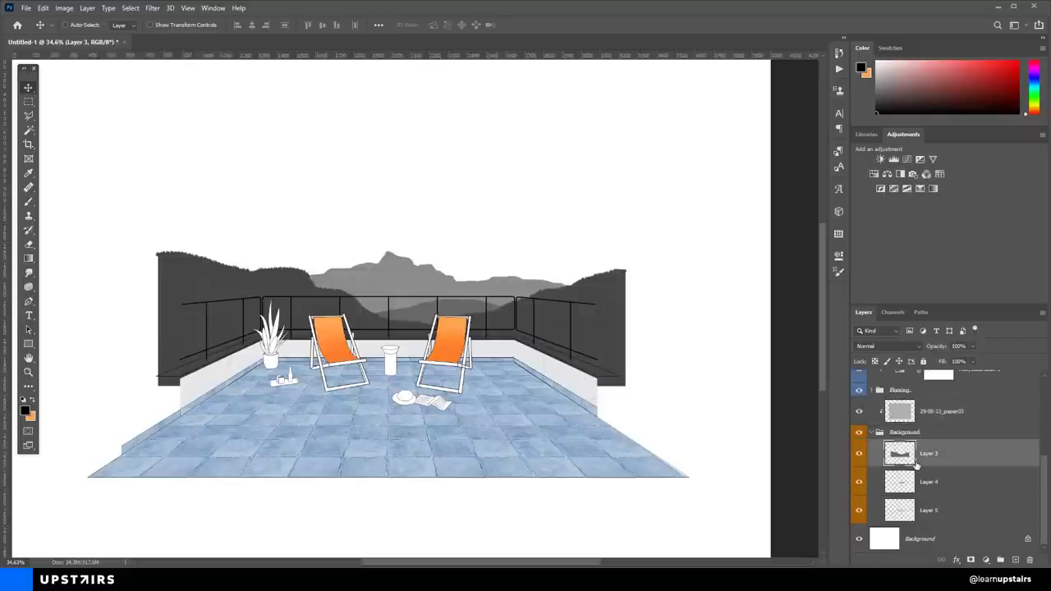
key("ctrl+u")
left_click_drag(611, 223, 625, 224)
key("Return")
Raise the lightness of the middle hill on Layer 4 with Hue/Saturation
left_click(938, 480)
key("ctrl+u")
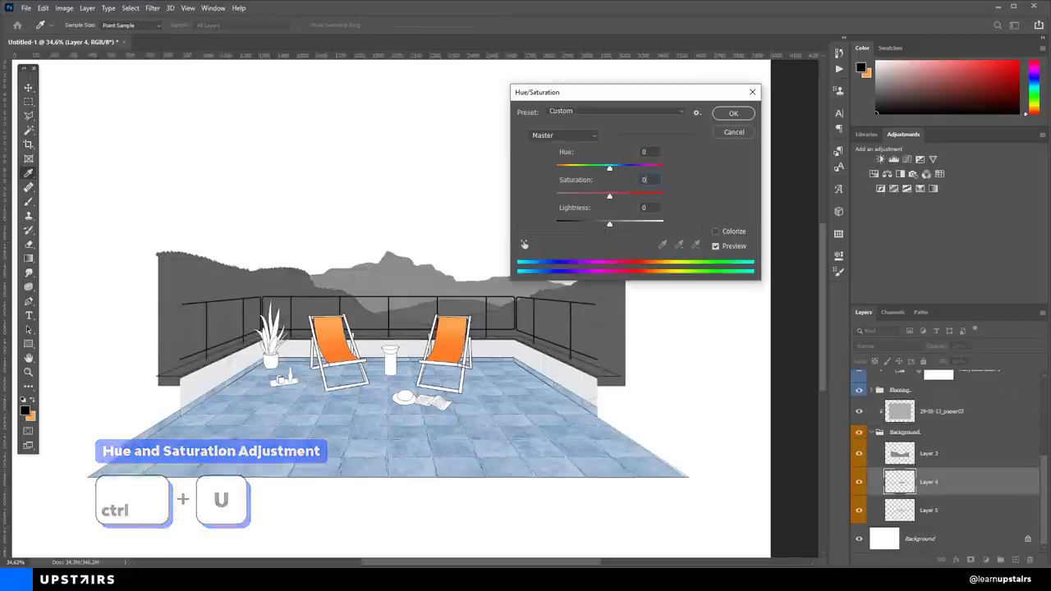
left_click_drag(609, 222, 662, 226)
left_click(733, 114)
Set the lightness of the distant mountain on Layer 5 to +100 with Hue/Saturation
left_click(938, 510)
key("ctrl+u")
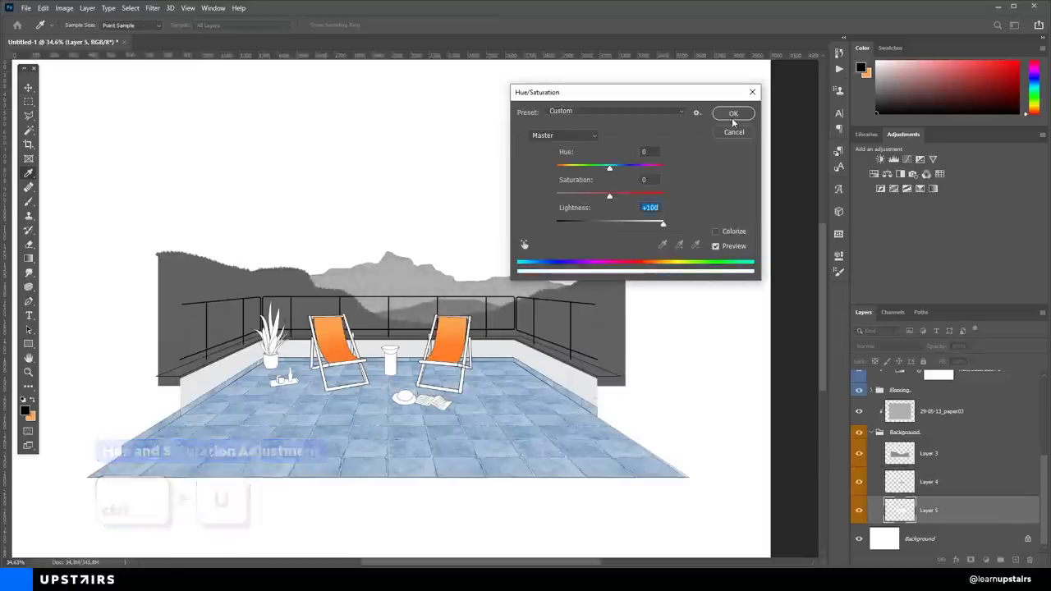
left_click(732, 114)
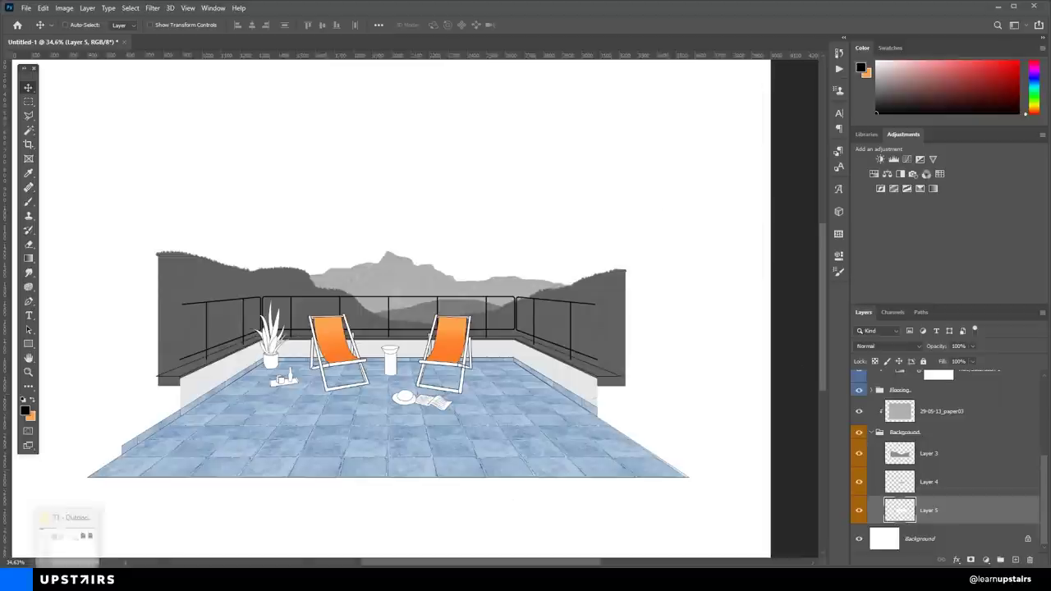
Place the 29-05-13_paper07 texture from the file browser, move its layer below the Background group and position it as the sky
left_click(69, 578)
left_click_drag(430, 173, 659, 238)
key("Return")
scroll(995, 520, "down", 1)
left_click_drag(952, 482, 936, 531)
key("ctrl+t")
key("Return")
left_click_drag(614, 313, 555, 262)
scroll(602, 254, "down", 2)
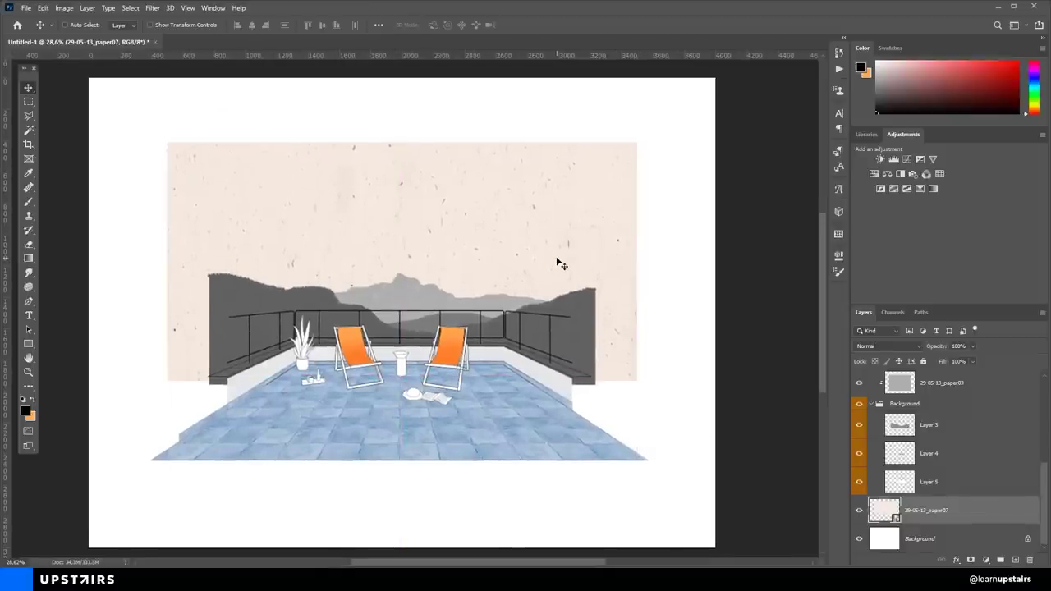
Rasterize the paper07 sky texture and desaturate it to gray with Hue/Saturation
right_click(906, 497)
left_click(929, 228)
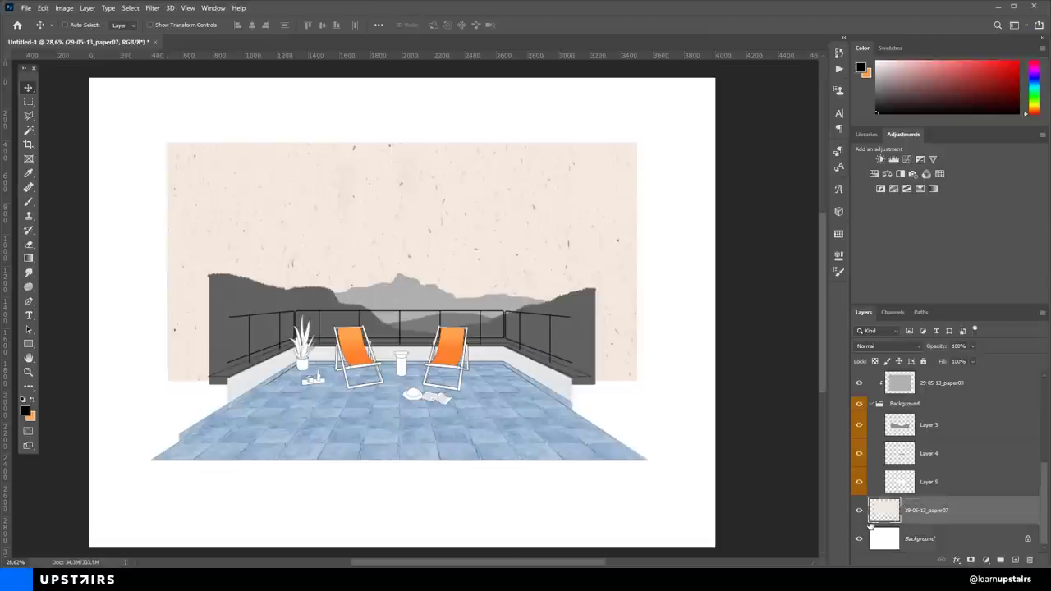
key("ctrl+u")
left_click_drag(572, 198, 558, 197)
left_click(727, 116)
Create a new layer above the paper07 sky and stamp an orange sun behind the hills with a large hard round brush
left_click(1016, 560)
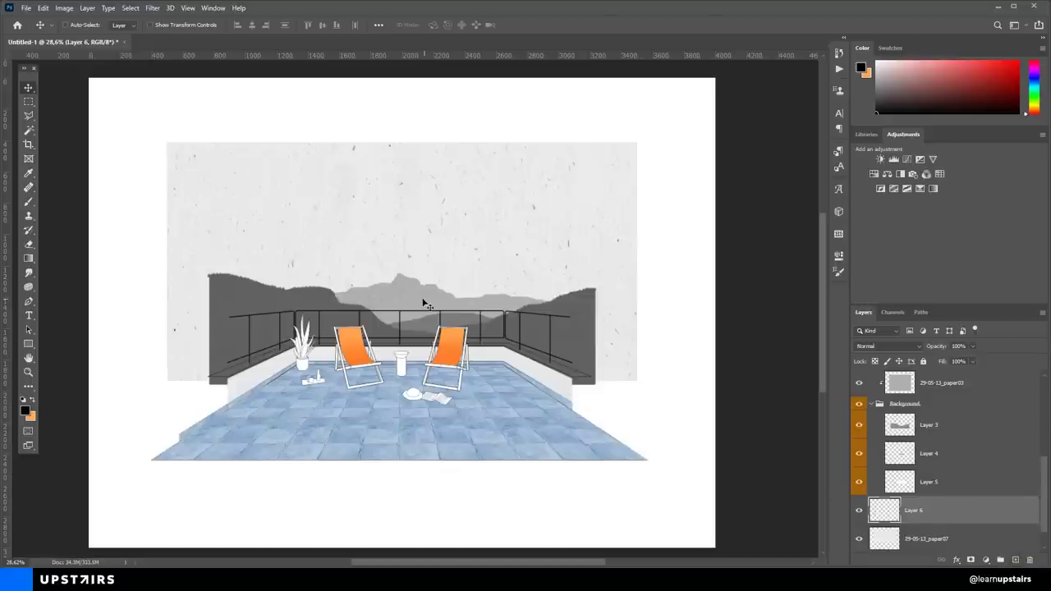
key("b")
right_click(388, 292)
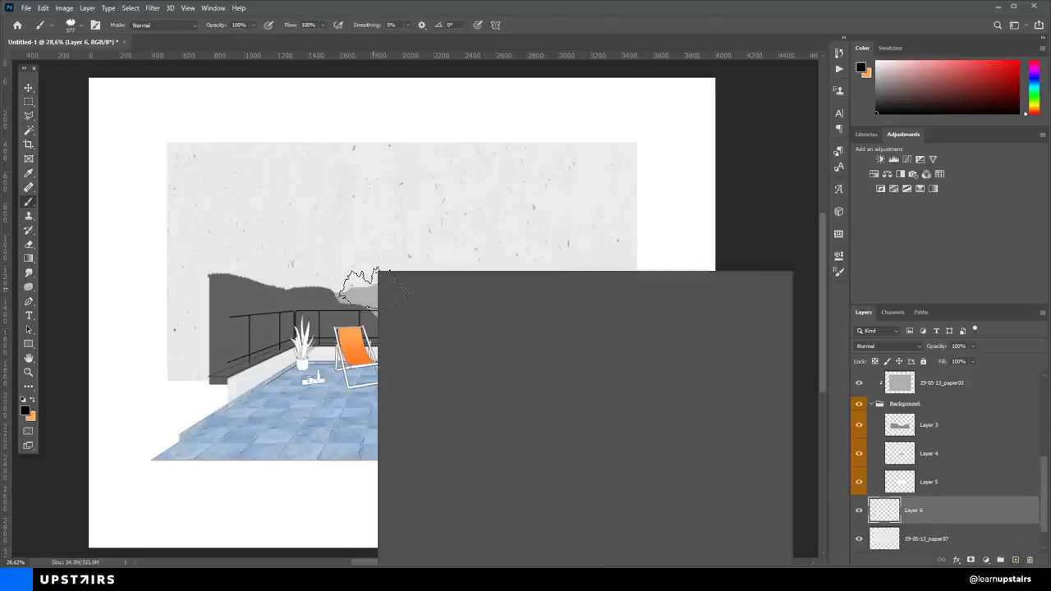
left_click(414, 390)
left_click(321, 284)
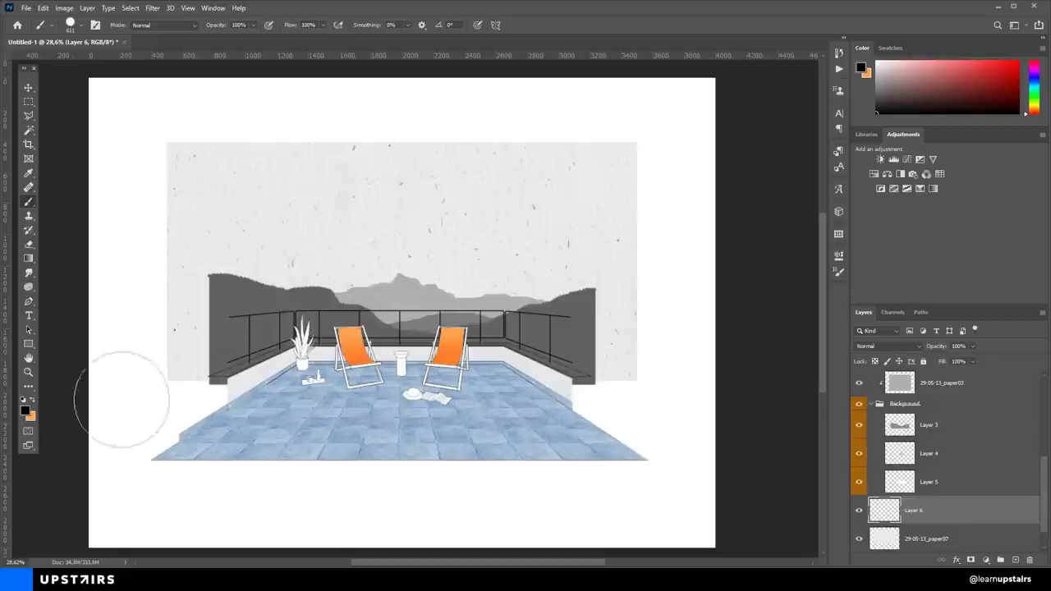
key("x")
left_click(314, 280)
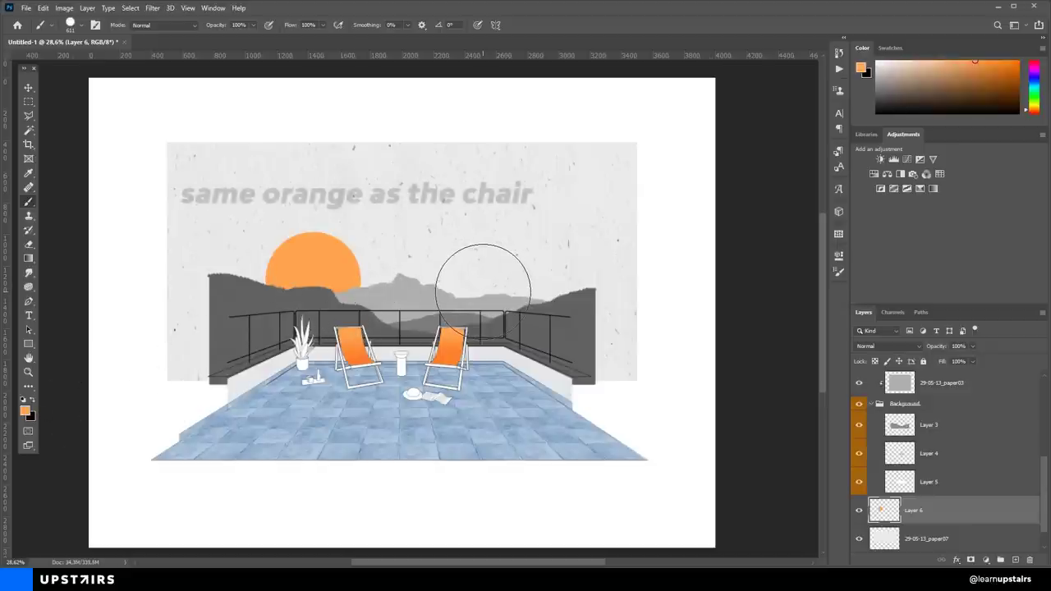
Undo the sun and restamp it until it sits slightly closer to the central peak, half hidden by the front hill
key("ctrl+z")
left_click(319, 285)
key("ctrl+z")
left_click(334, 281)
key("ctrl+z")
left_click(330, 288)
key("v")
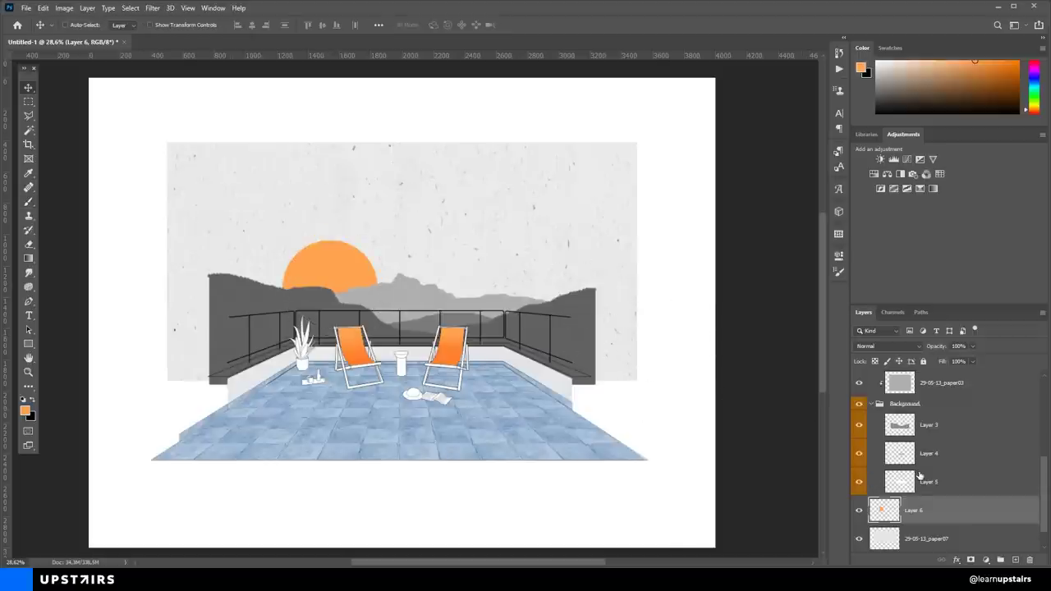
Select Layer 2 at the top of the stack and open the Collage Cutouts folder of the 04 Free Mixed Style Figures Pack
scroll(919, 476, "up", 4)
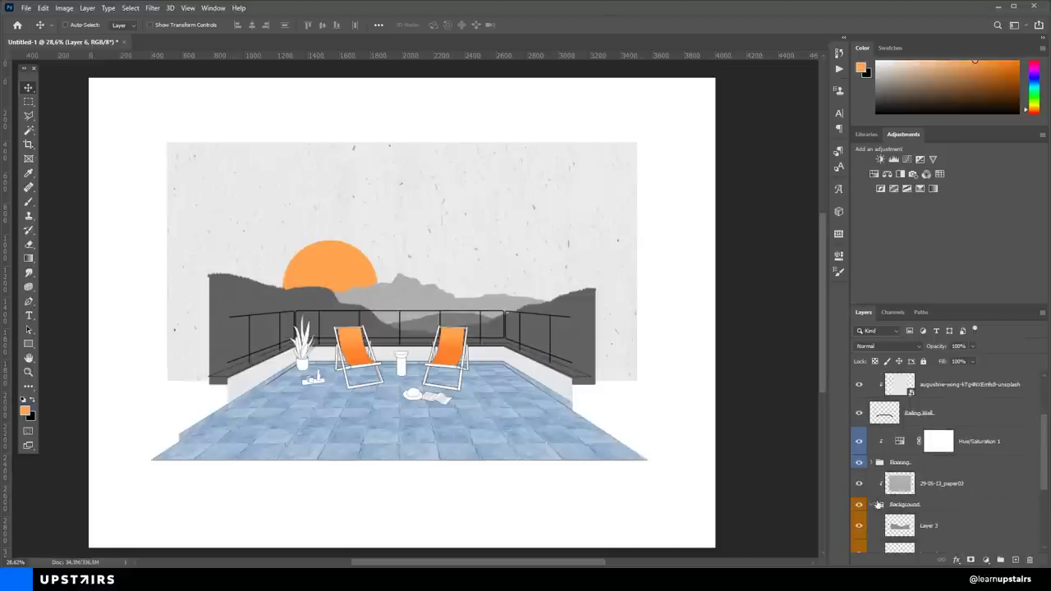
scroll(903, 504, "up", 3)
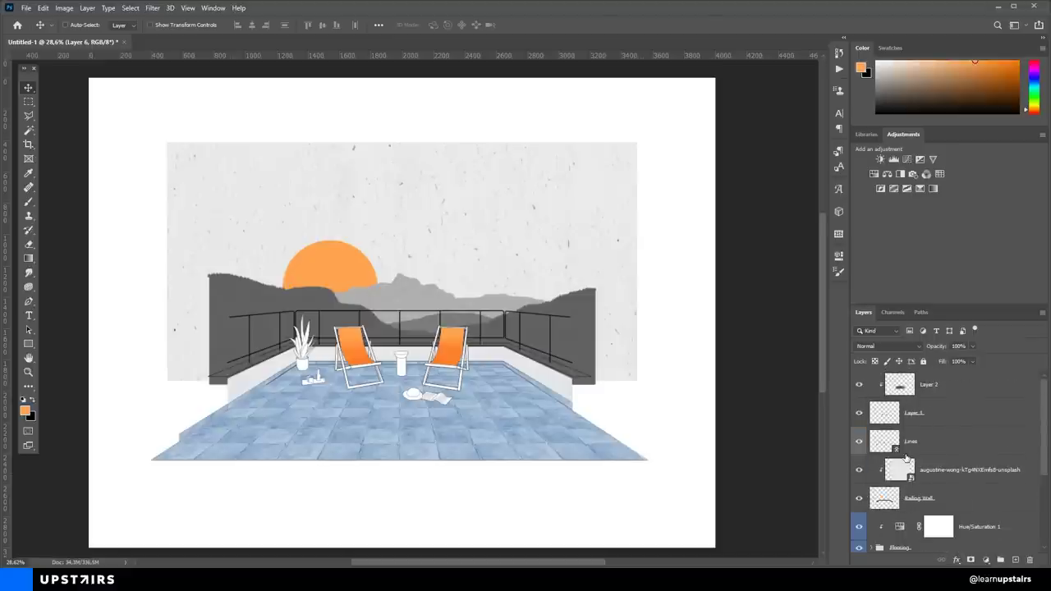
left_click(930, 389)
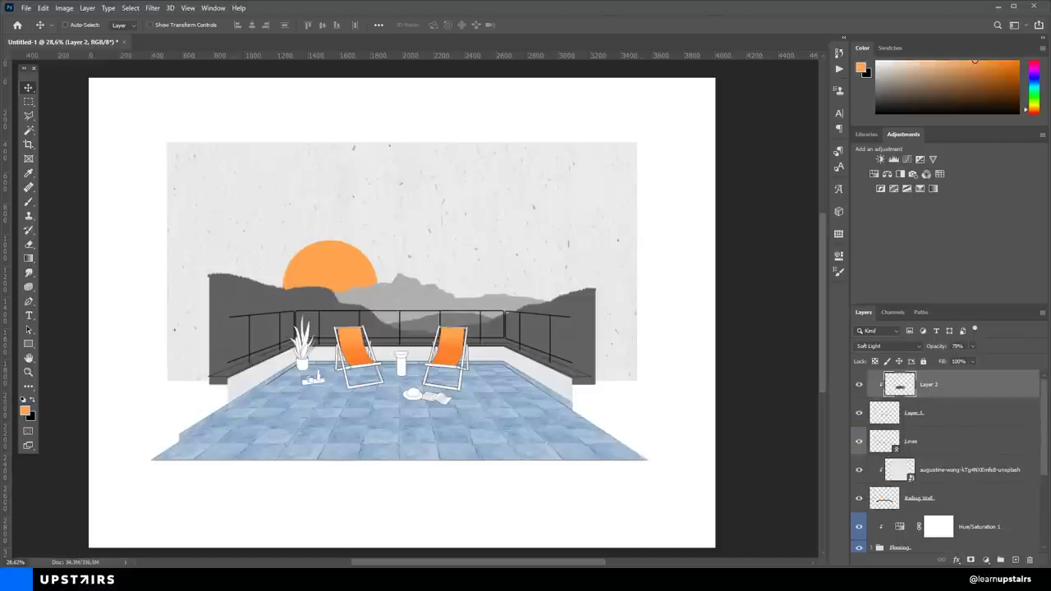
left_click(83, 579)
left_click(223, 225)
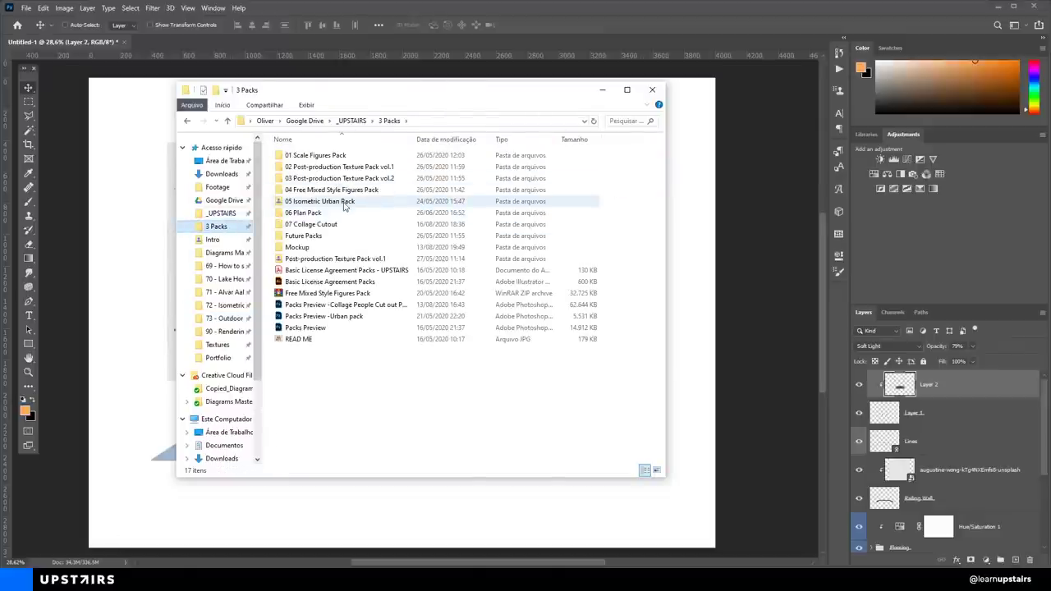
double_click(343, 190)
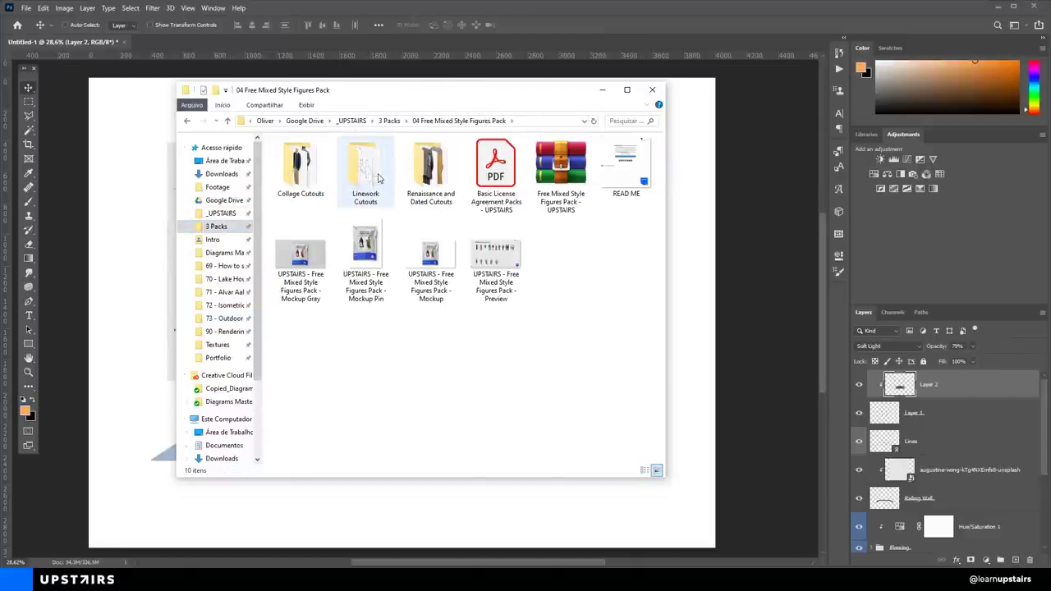
left_click(312, 178)
double_click(312, 178)
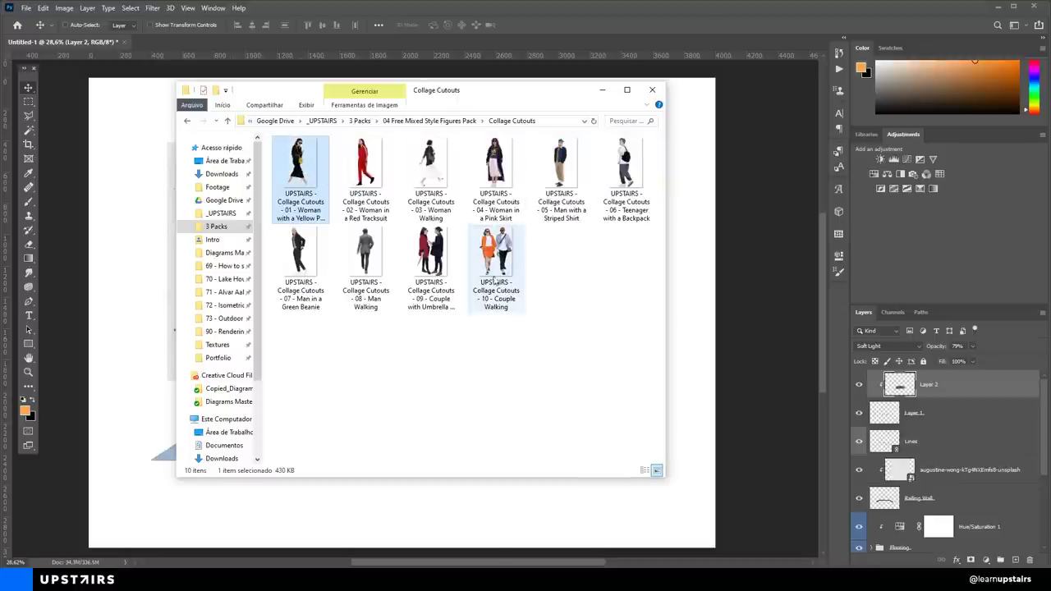
Try the Linework Cutouts 02 man figure in the scene, delete its layer and return to the file browser
left_click(451, 121)
double_click(380, 173)
key("alt+Tab")
left_click_drag(381, 173, 498, 286)
key("Return")
left_click_drag(415, 308, 526, 351)
left_click(1029, 561)
key("alt+Tab")
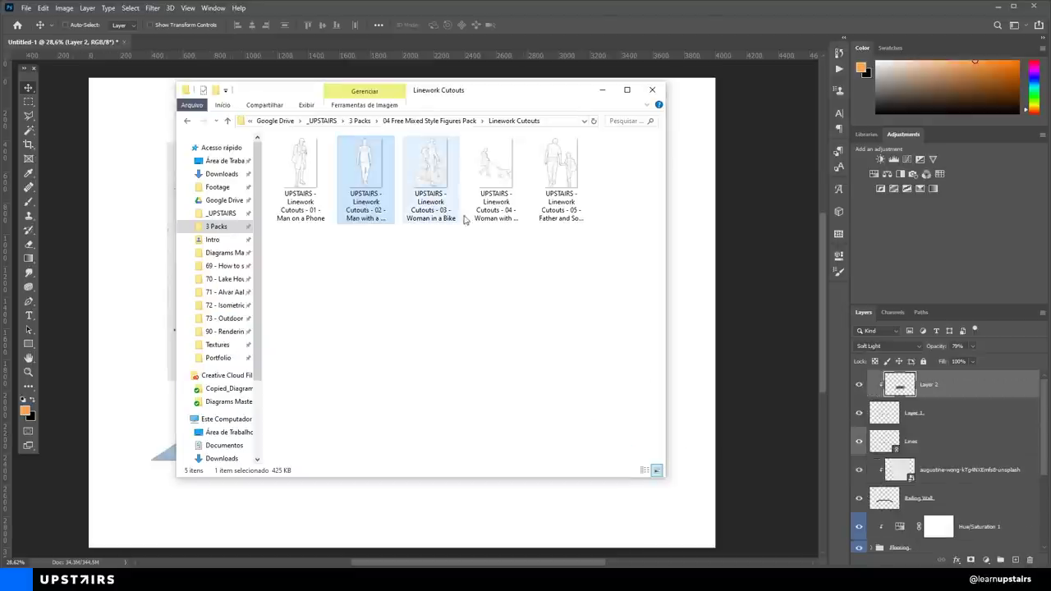
Look through the Renaissance and Dated Cutouts folder and browse the people in the PNG folder of the 07 Collage Cutout pack
left_click(438, 121)
double_click(434, 162)
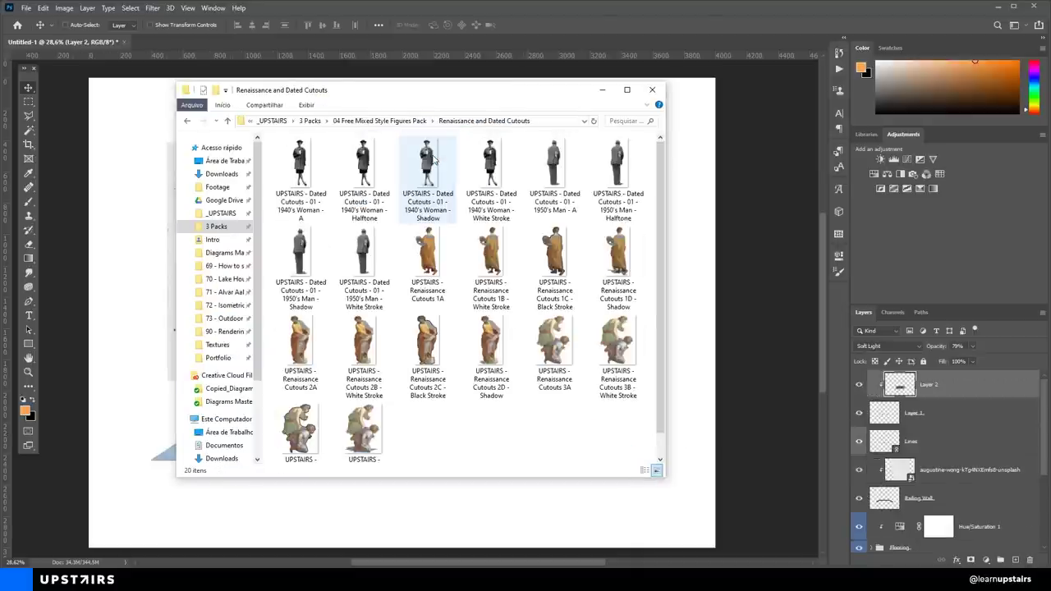
left_click(309, 121)
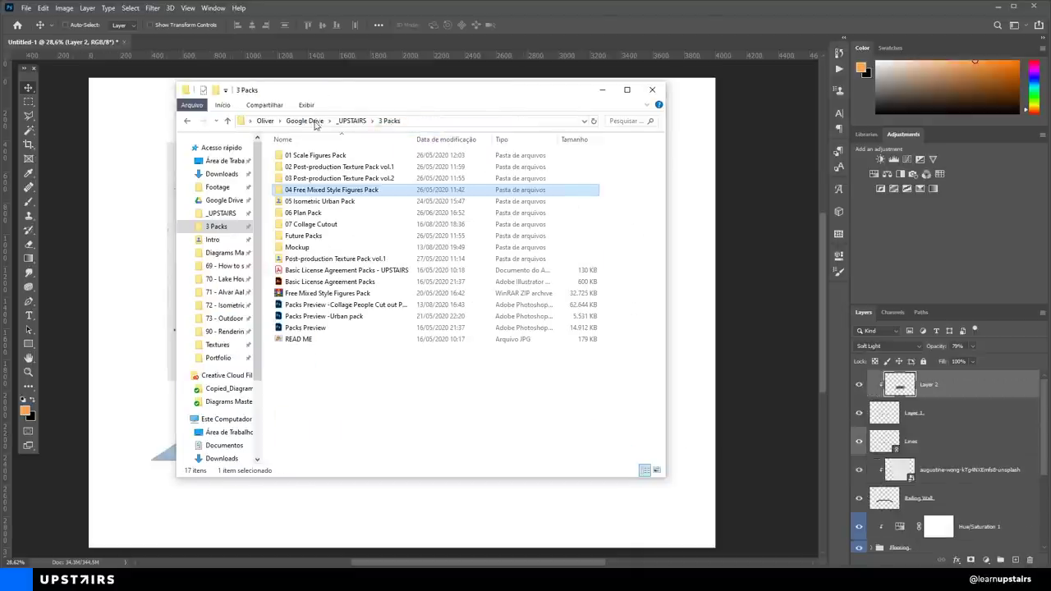
double_click(324, 228)
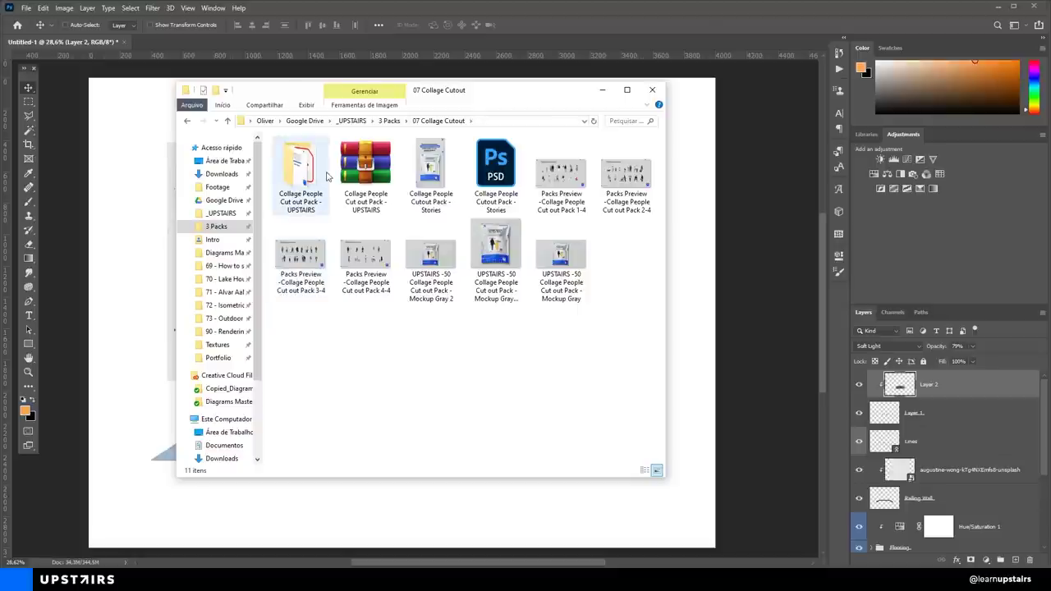
double_click(327, 207)
double_click(326, 168)
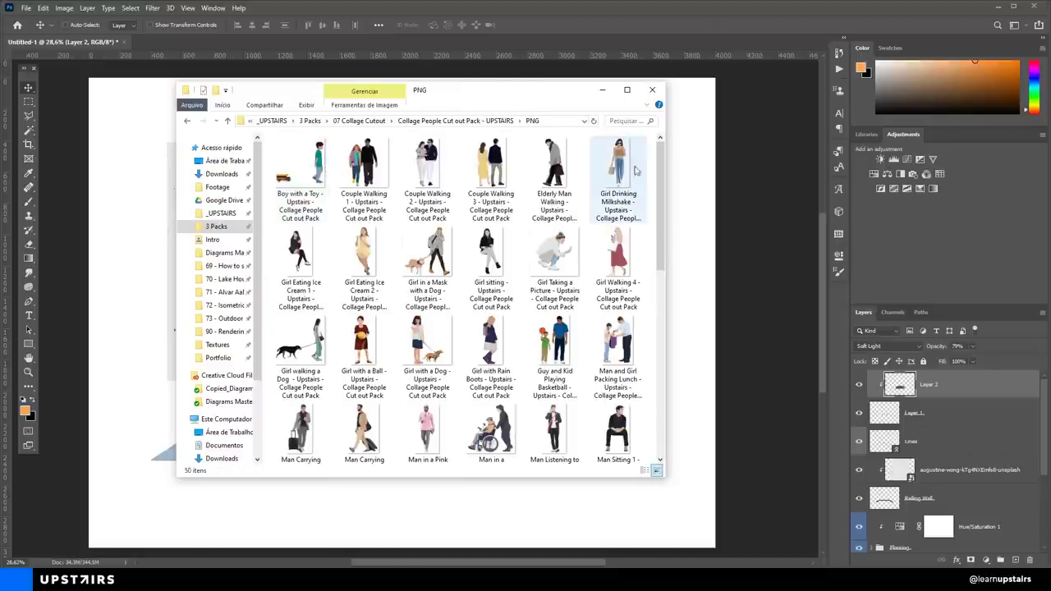
mouse_move(659, 158)
left_mouse_down()
mouse_move(673, 235)
mouse_move(667, 355)
mouse_move(665, 146)
left_mouse_up()
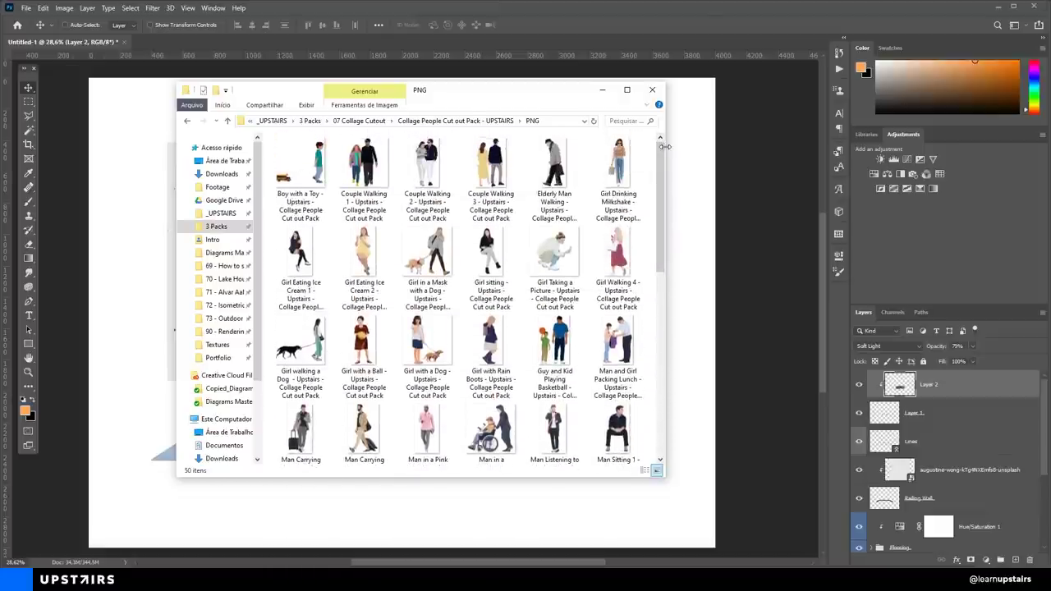
Place the Girl Walking 4 cutout beside the far-side deck chair, scaled down with her head aligned to the horizon line
left_click(686, 240)
key("ctrl+t")
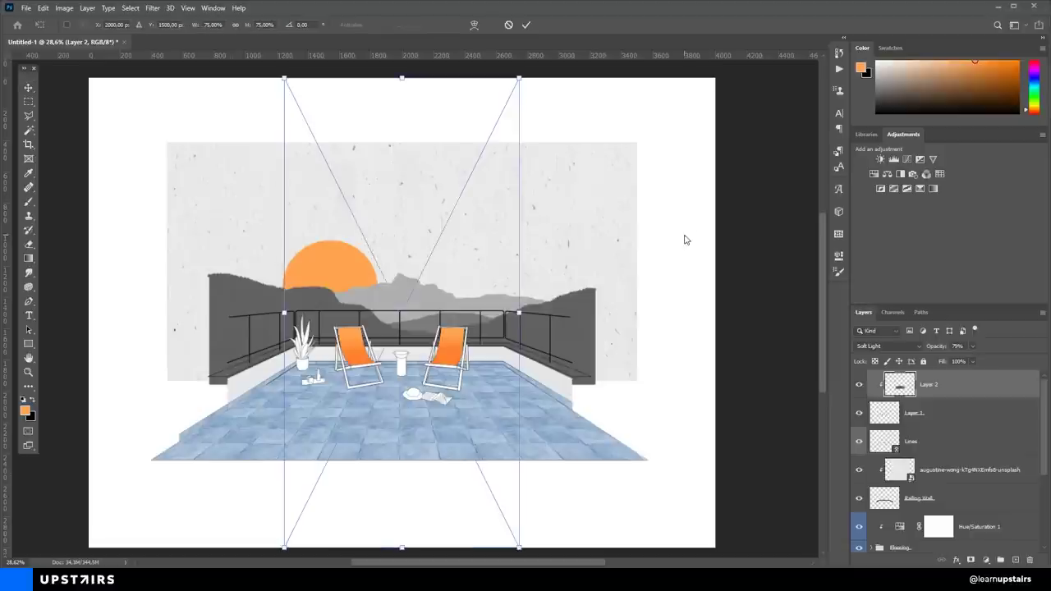
left_click_drag(520, 78, 442, 231)
left_click_drag(415, 292, 550, 313)
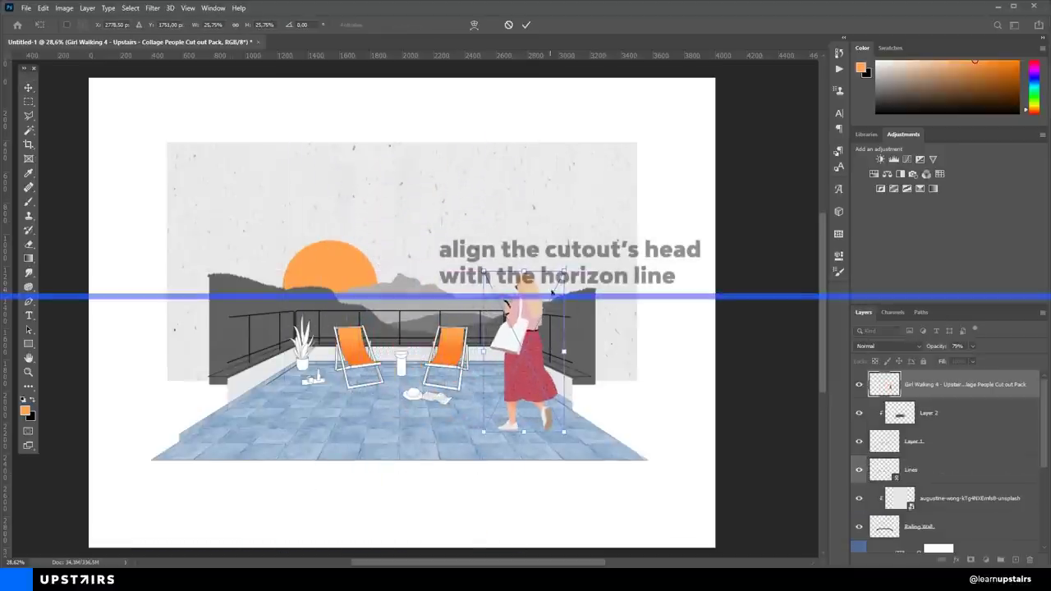
left_click_drag(573, 253, 552, 289)
left_click_drag(543, 325, 535, 323)
left_click_drag(548, 412, 520, 394)
key("Return")
Add a Hue/Saturation adjustment clipped to the Girl Walking 4 layer and set its hue to -132
scroll(520, 394, "up", 5)
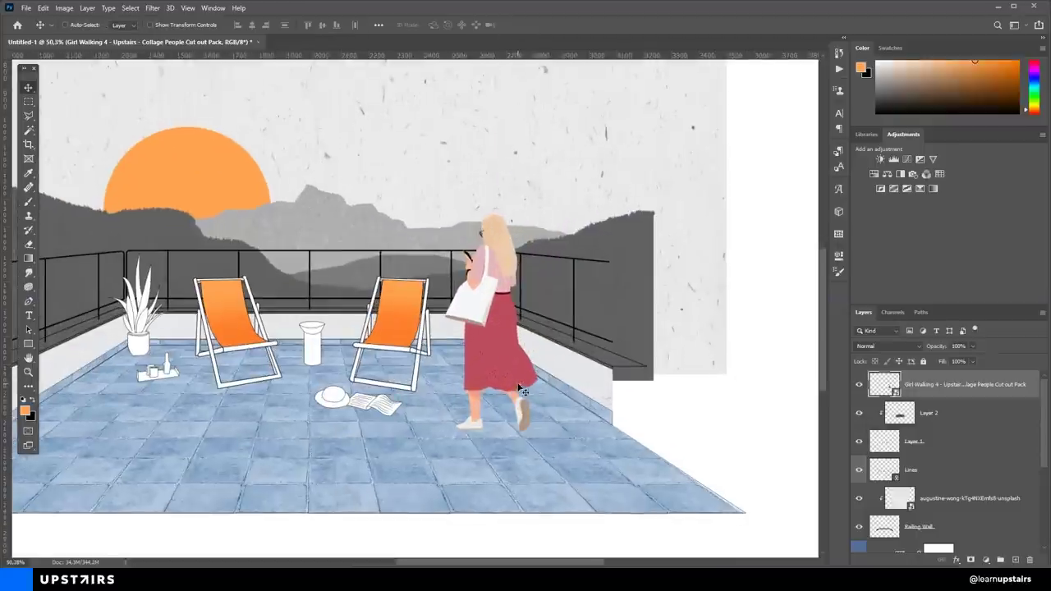
scroll(521, 392, "up", 4)
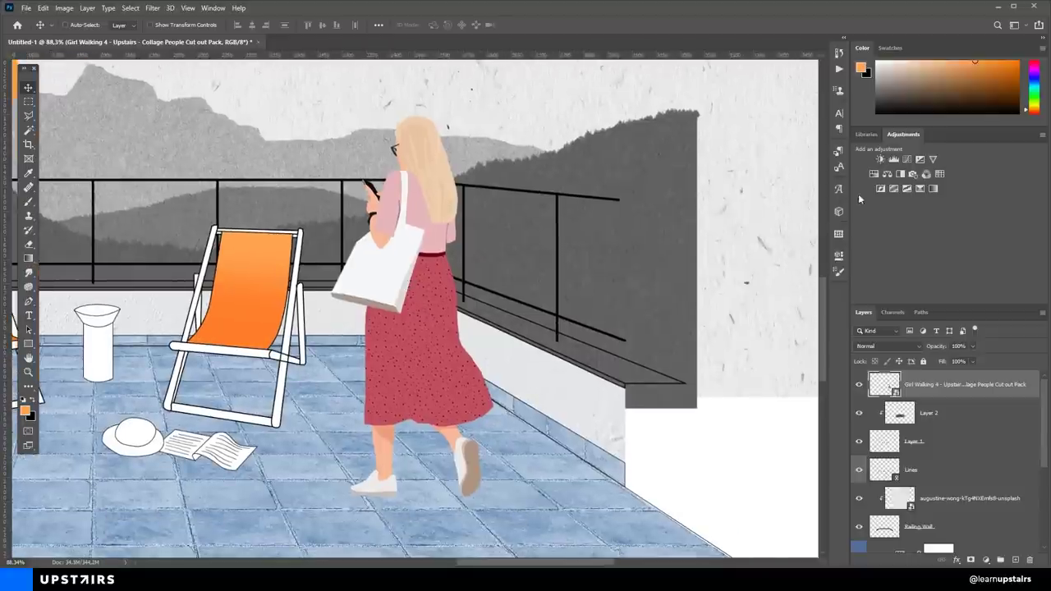
left_click(873, 175)
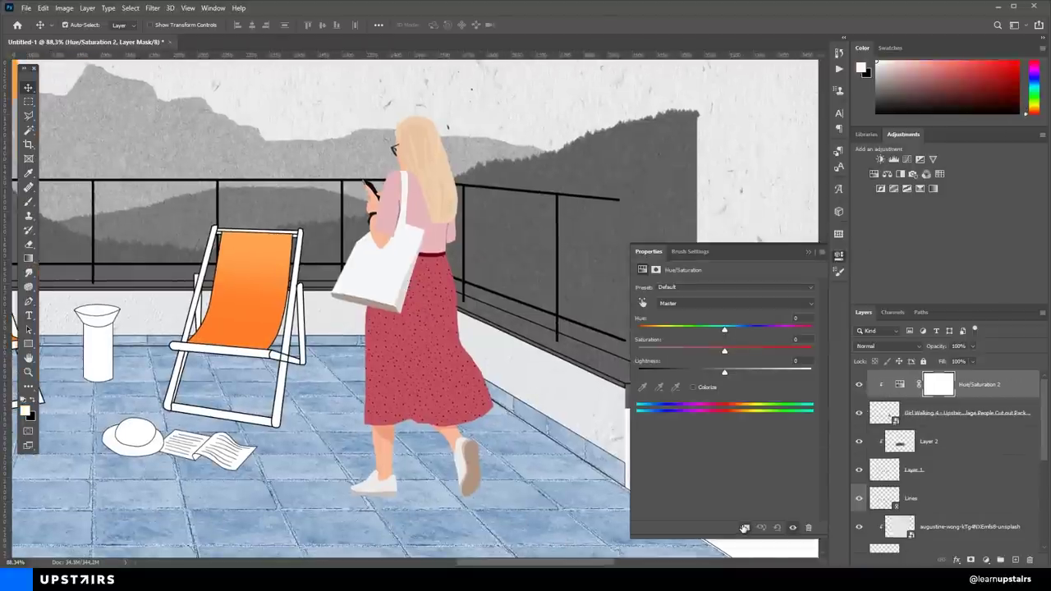
left_click(816, 252)
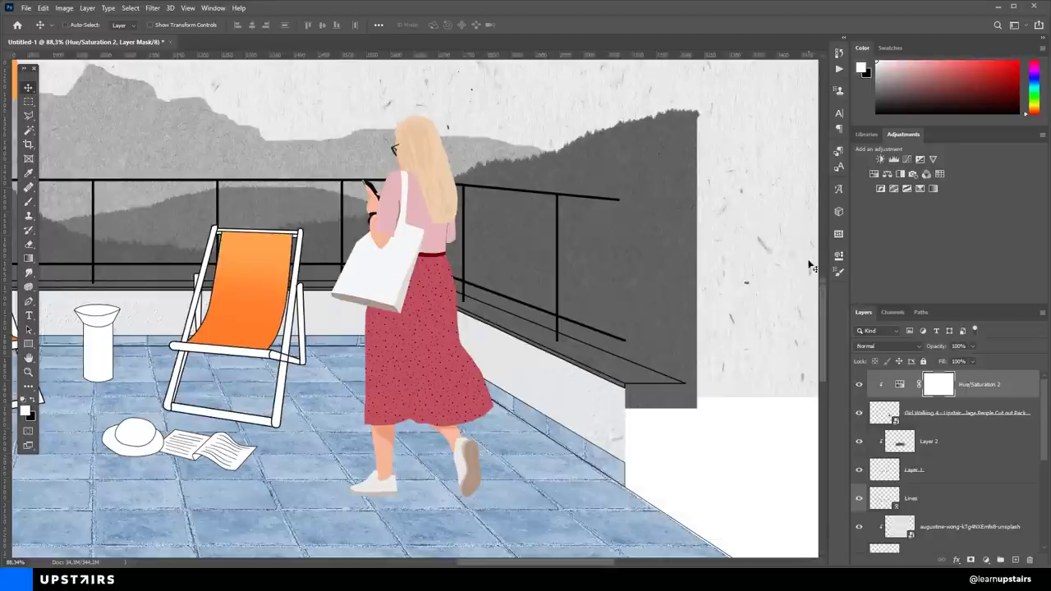
key("ctrl+alt+g")
double_click(900, 386)
left_click_drag(725, 330, 656, 332)
left_click(805, 252)
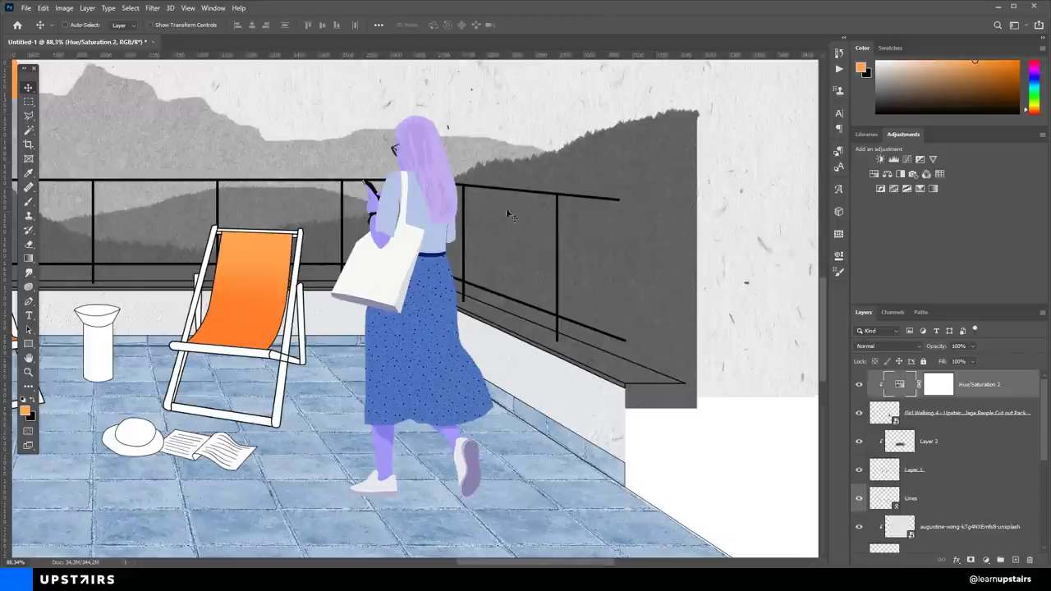
Invert the Hue/Saturation 2 mask to black and paint white over the lower skirt to reveal the blue
left_click(933, 387)
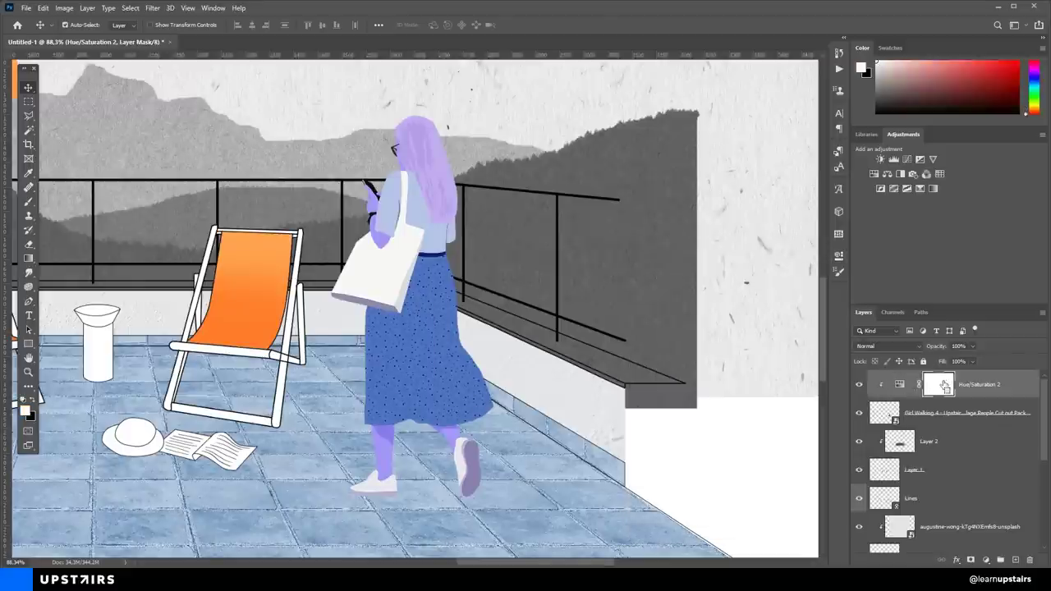
key("ctrl+i")
key("b")
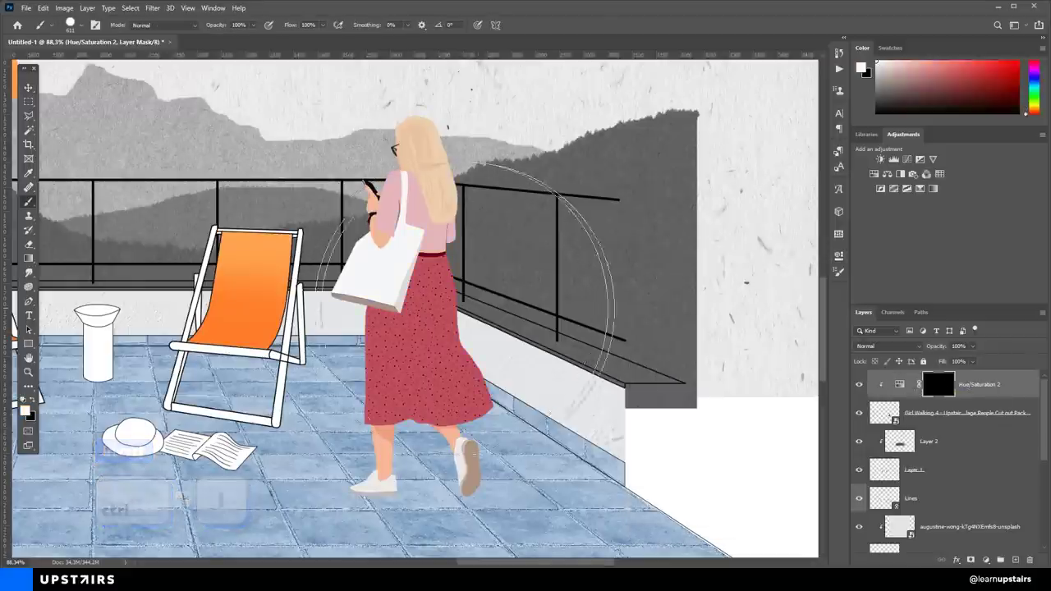
scroll(380, 393, "up", 3)
scroll(380, 393, "up", 2)
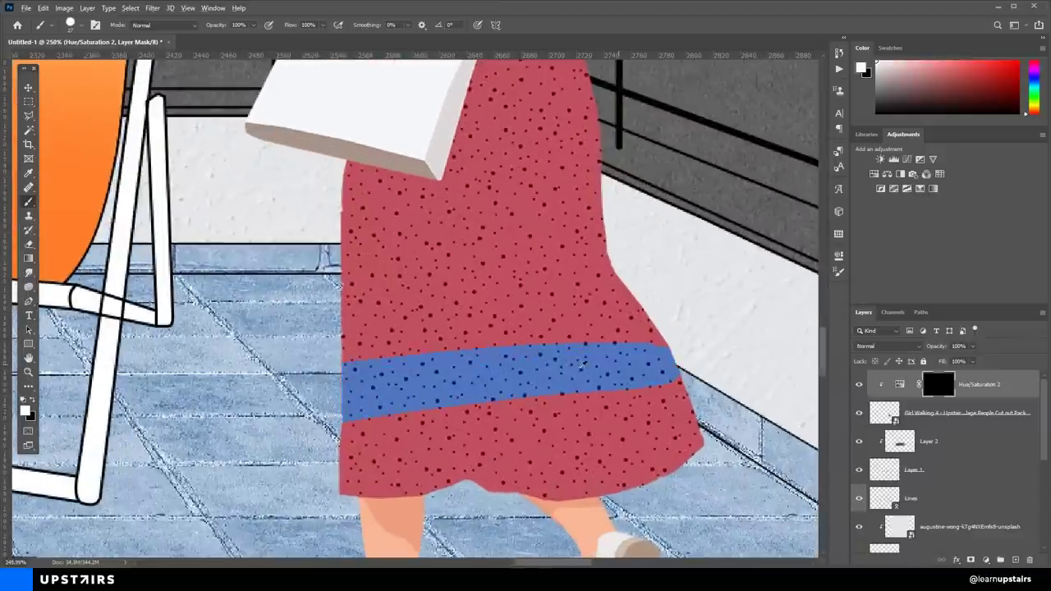
left_click_drag(542, 366, 618, 363)
left_click_drag(648, 330, 353, 345)
mouse_move(544, 357)
left_mouse_down()
mouse_move(528, 258)
mouse_move(346, 311)
mouse_move(374, 312)
left_mouse_up()
Toggle the clipping of the Hue/Saturation 2 adjustment off and back on in its properties
double_click(894, 381)
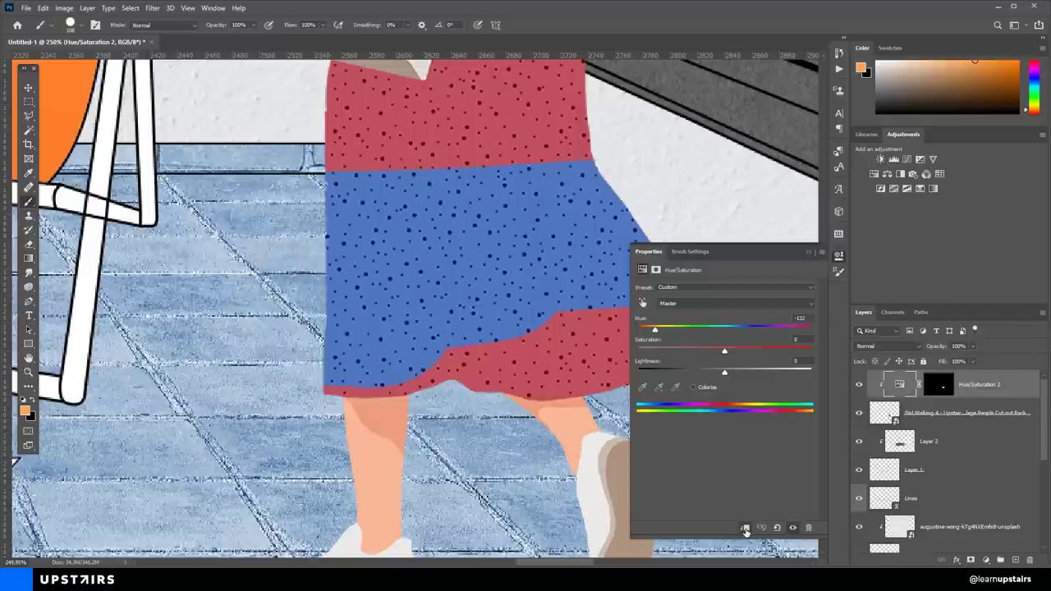
left_click(744, 527)
left_click(745, 528)
left_click(808, 252)
Paint white on the Hue/Saturation 2 mask along the skirt's hem and remaining lower areas with a smaller brush
left_click(939, 387)
scroll(364, 354, "up", 3)
left_click_drag(293, 397, 357, 404)
left_click_drag(614, 403, 406, 355)
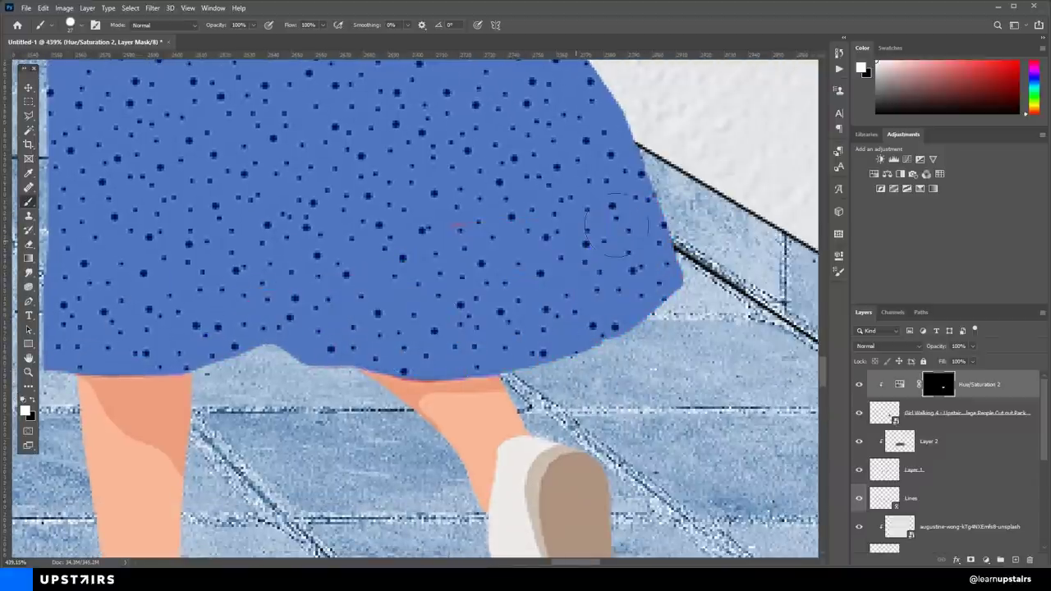
left_click_drag(375, 210, 474, 381)
Paint white on the mask over the upper skirt and waistband to extend the blue recoloring
scroll(460, 353, "down", 3)
left_click_drag(420, 188, 401, 330)
mouse_move(253, 345)
left_mouse_down()
mouse_move(522, 346)
mouse_move(310, 337)
left_mouse_up()
mouse_move(533, 312)
left_mouse_down()
mouse_move(250, 261)
mouse_move(492, 267)
left_mouse_up()
left_click_drag(384, 220, 387, 321)
mouse_move(402, 266)
left_mouse_down()
mouse_move(504, 276)
mouse_move(413, 225)
mouse_move(526, 173)
left_mouse_up()
Paint white on the mask over the girl's blouse and sleeves, and clean the edges around the neck and bag strap
left_click_drag(518, 166, 462, 405)
left_click(420, 380)
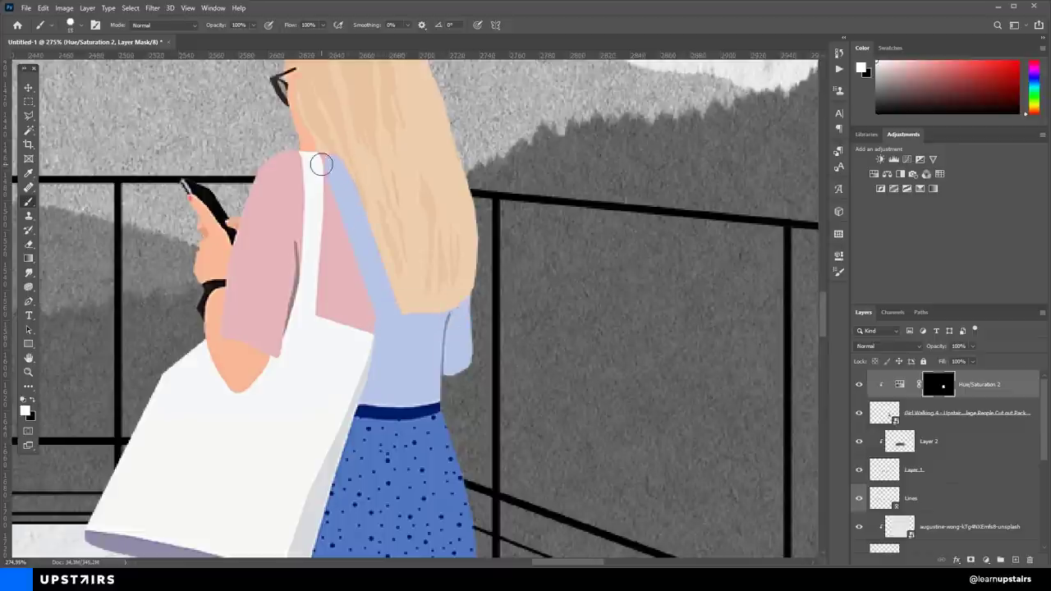
scroll(326, 153, "up", 3)
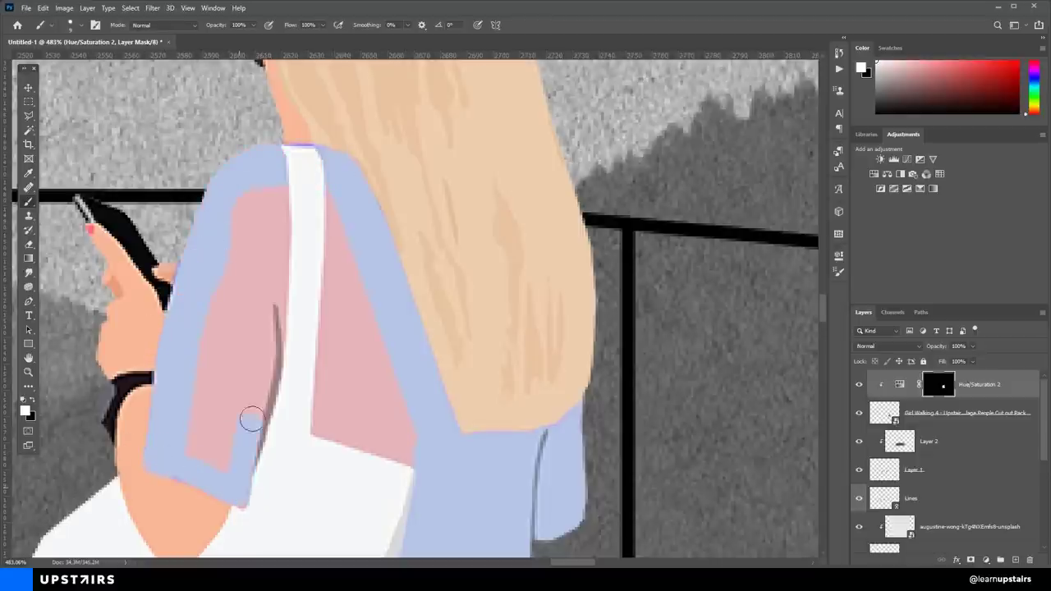
right_click(249, 369, "alt")
mouse_move(256, 402)
left_mouse_down()
mouse_move(257, 366)
mouse_move(334, 426)
left_mouse_up()
right_click(315, 434, "alt")
mouse_move(248, 417)
left_mouse_down()
mouse_move(226, 433)
mouse_move(276, 211)
mouse_move(356, 440)
mouse_move(394, 451)
left_mouse_up()
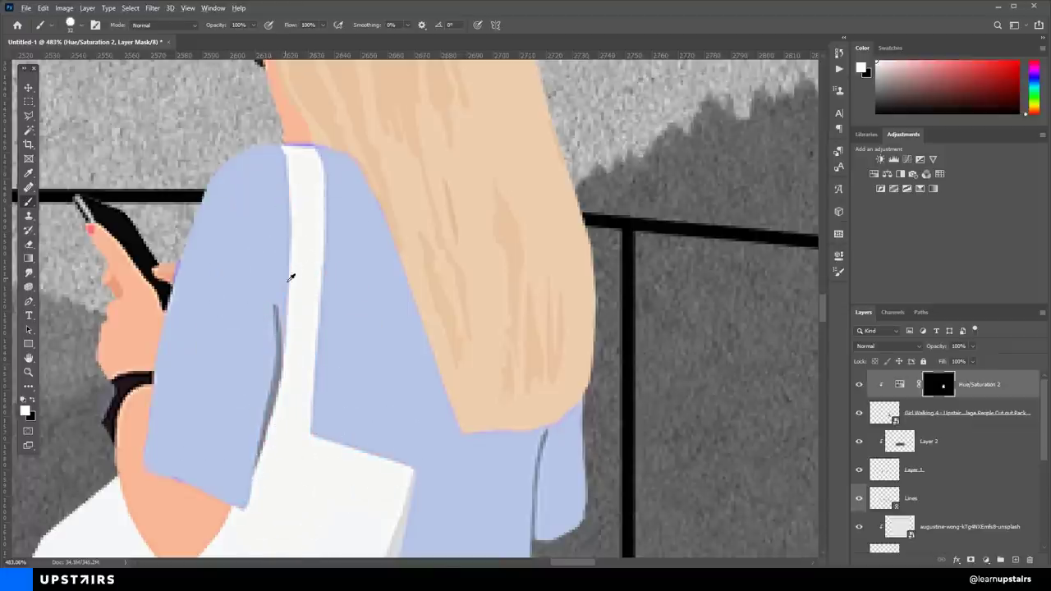
scroll(312, 234, "up", 3)
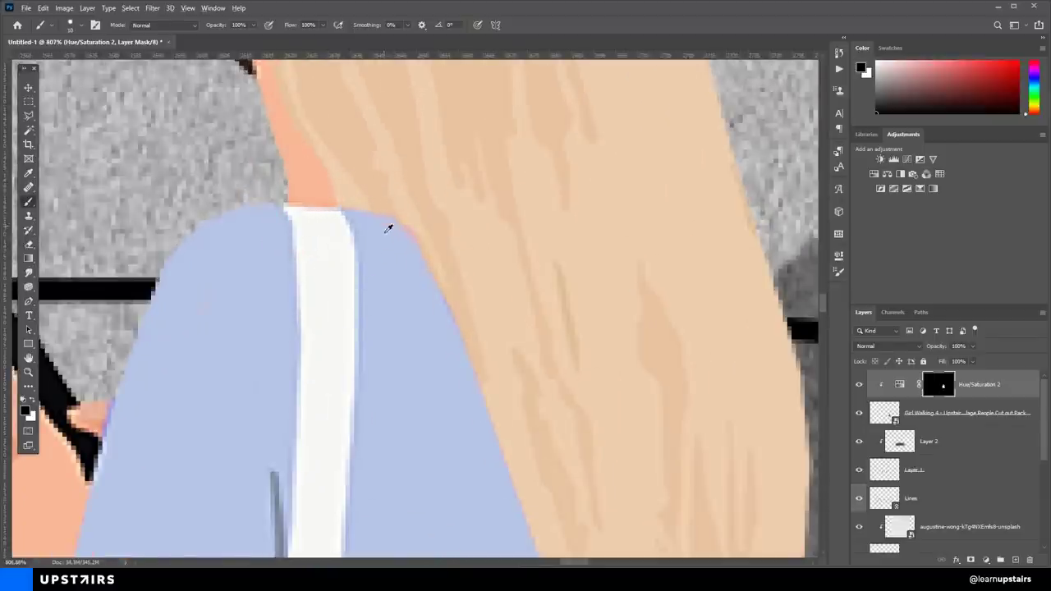
scroll(342, 184, "down", 10)
scroll(376, 323, "up", 6)
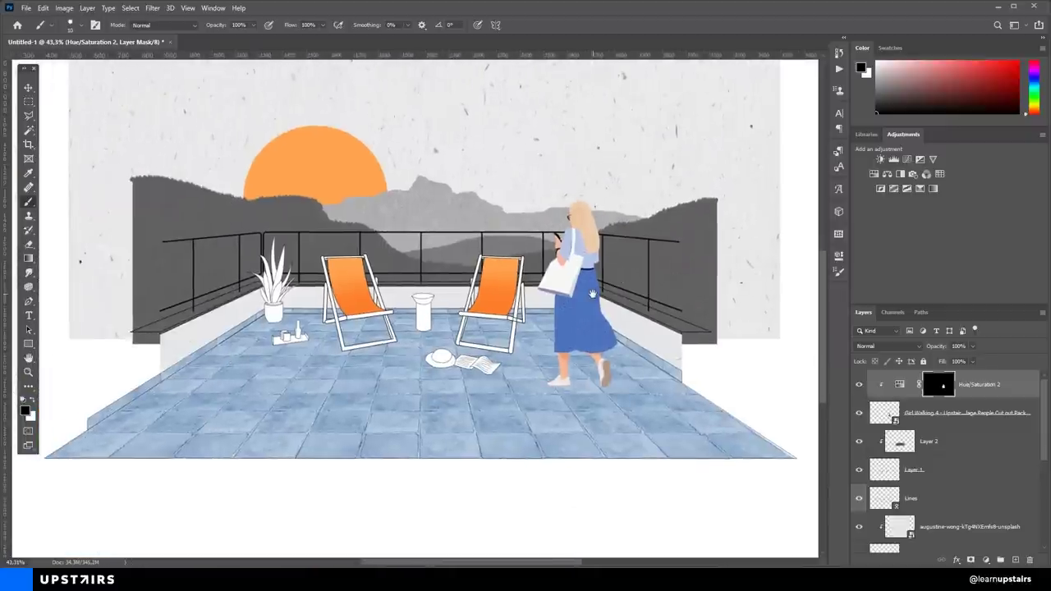
scroll(484, 390, "up", 4)
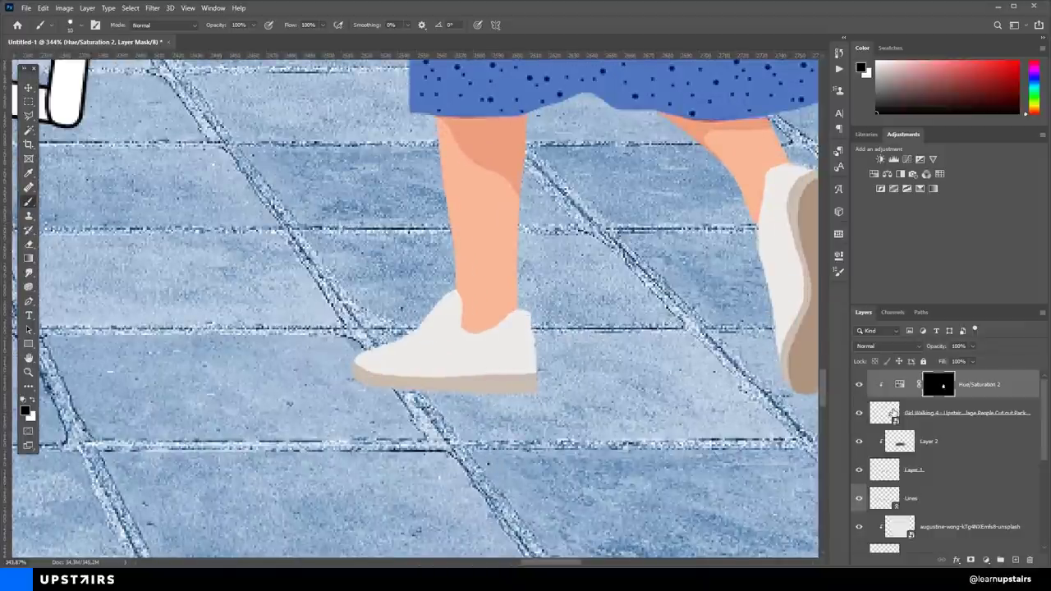
Rasterize the Girl Walking 4 layer and draw a Polygonal Lasso selection around the front shoe and ankle
left_click(922, 414)
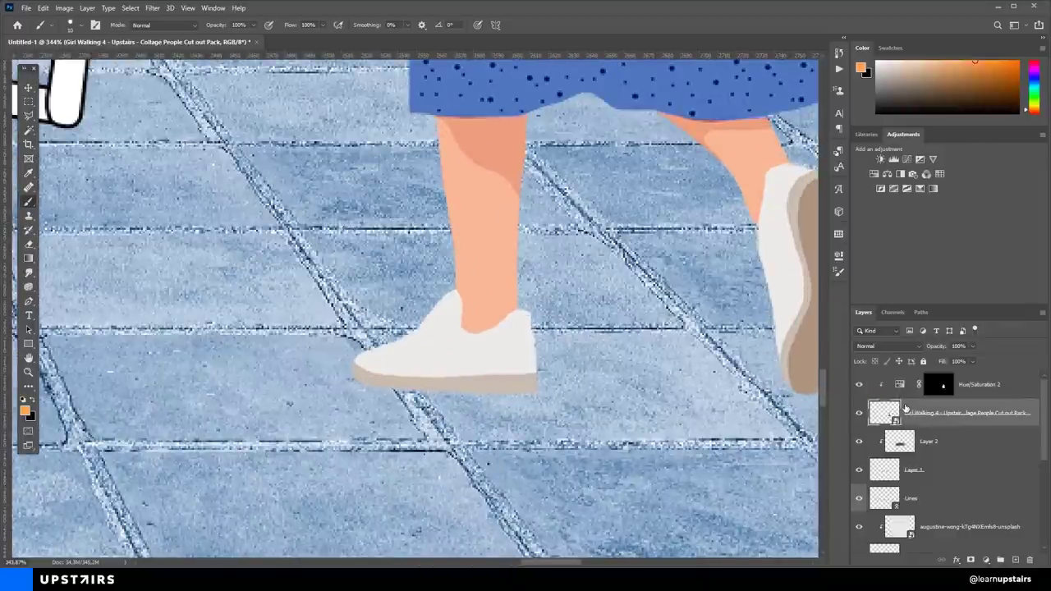
right_click(905, 408)
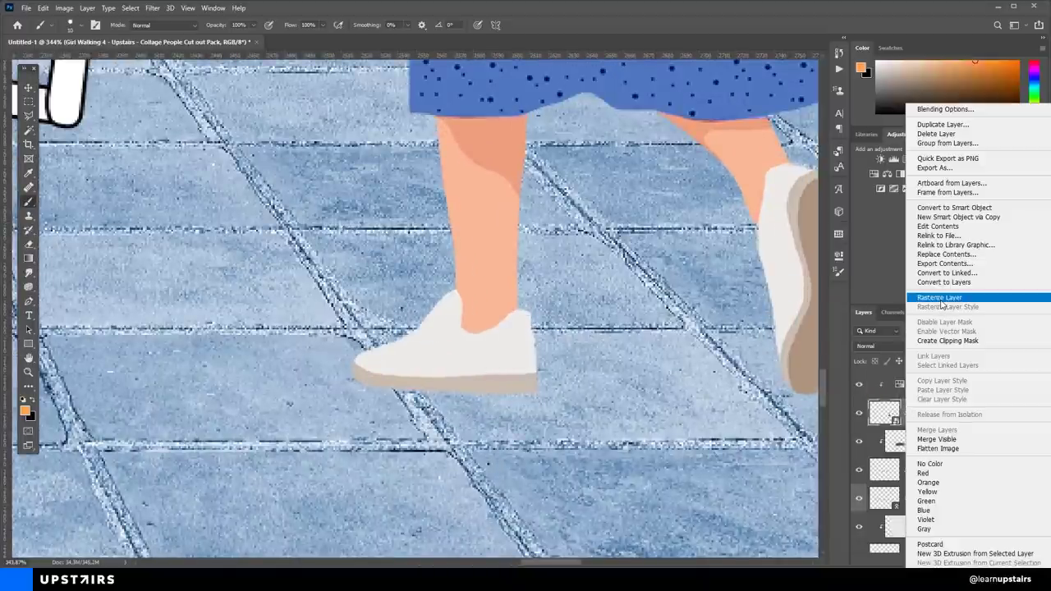
left_click(939, 297)
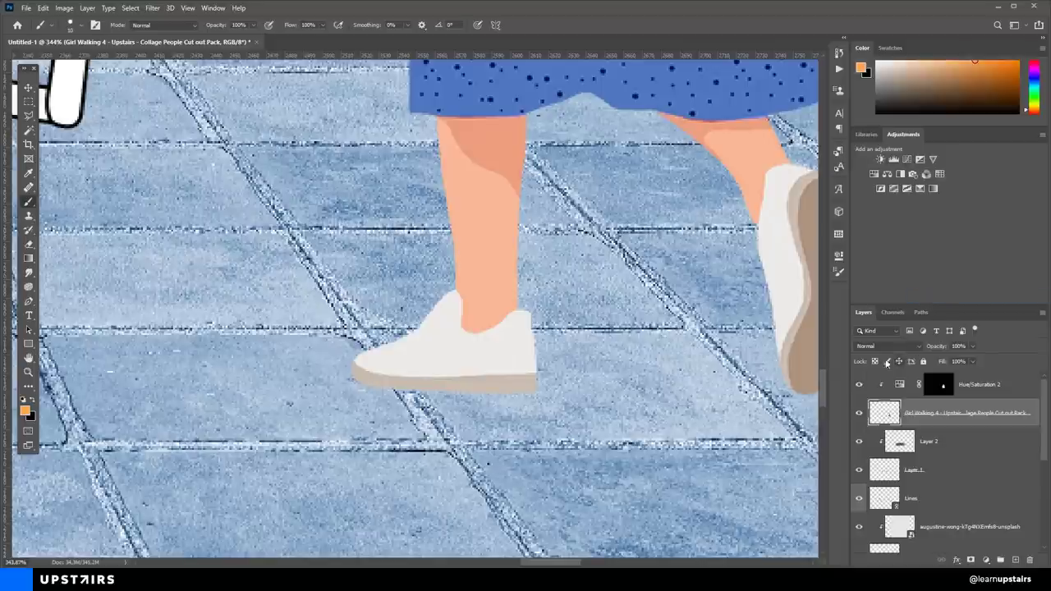
left_click(28, 117)
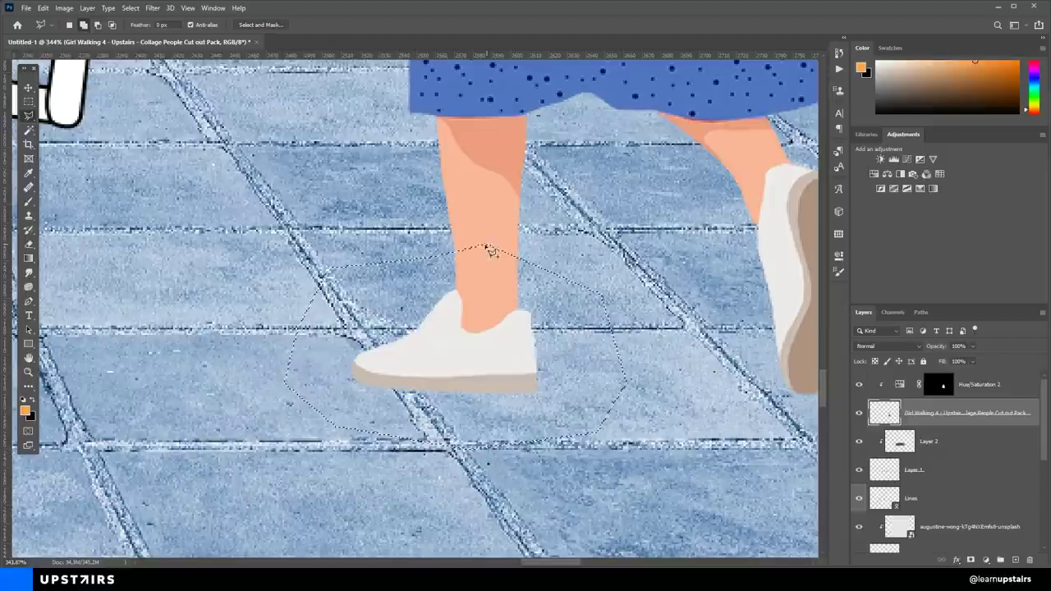
Close the transform without changes and hide the Flooring group so the front shoe stands on white
key("ctrl+t")
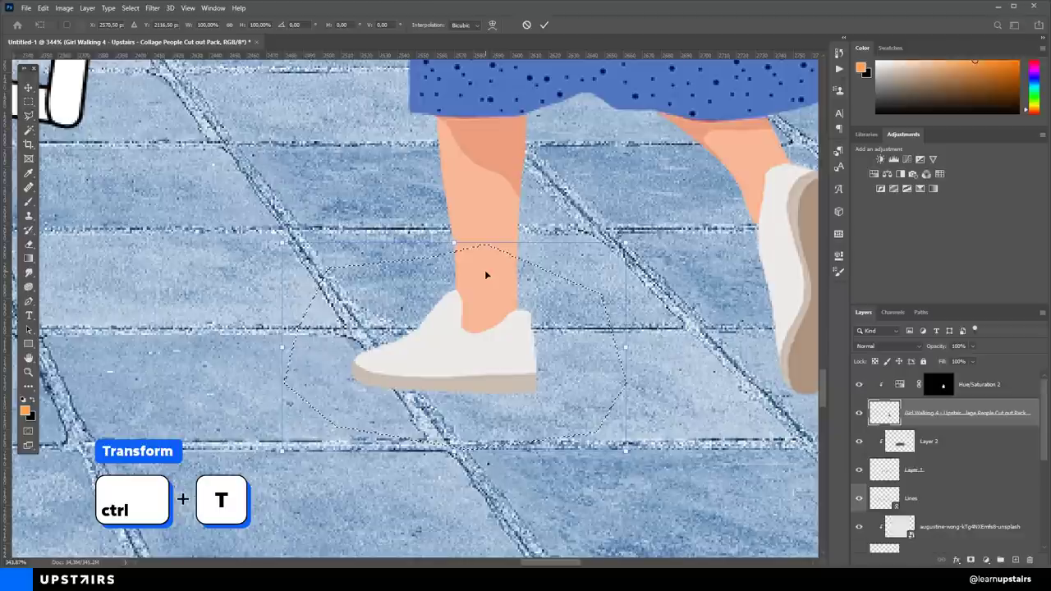
scroll(904, 480, "down", 3)
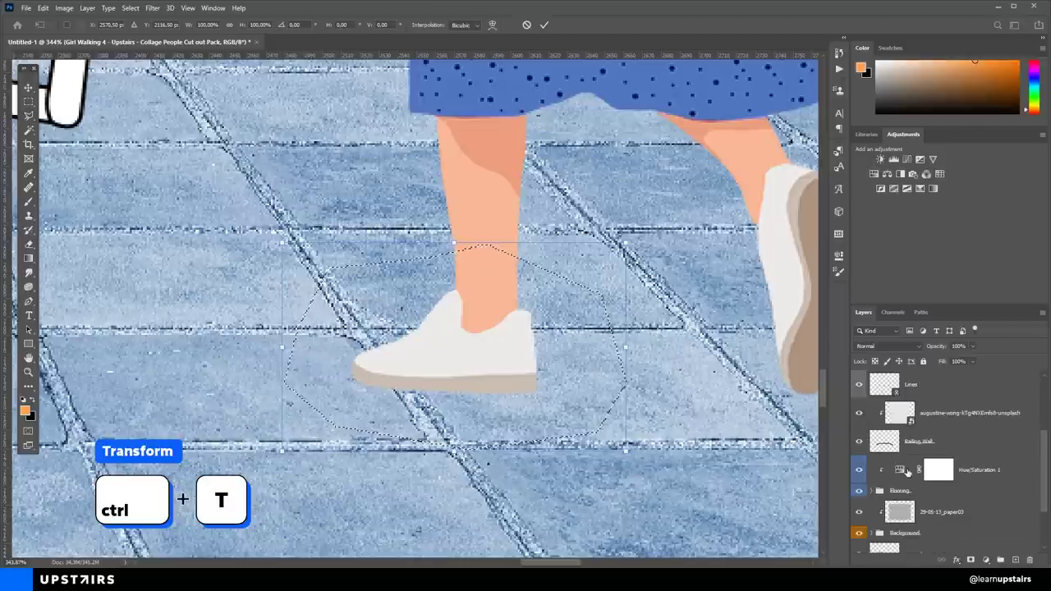
key("Return")
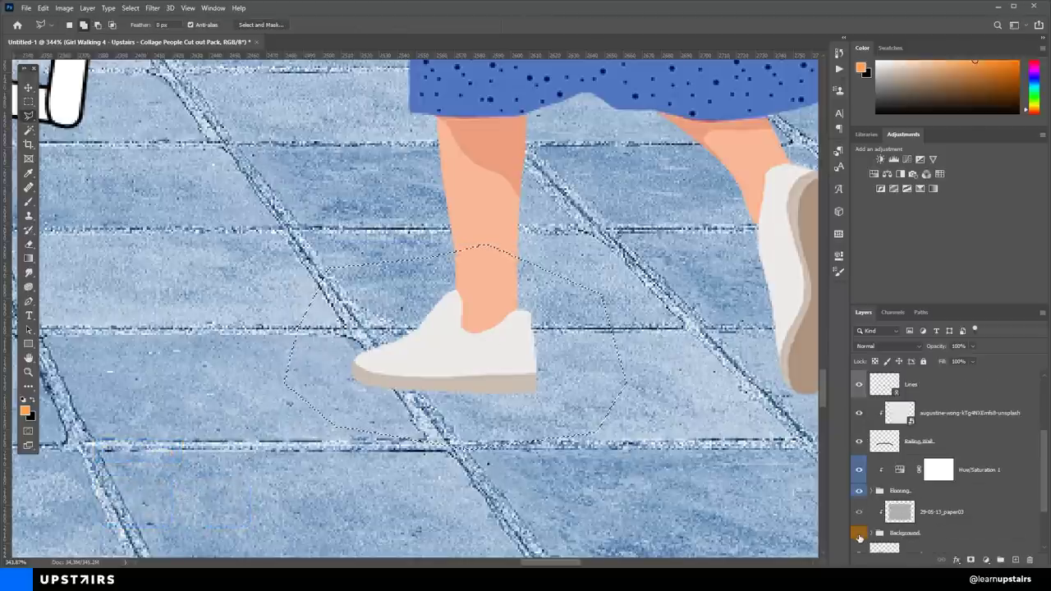
left_click(859, 535)
scroll(894, 468, "up", 3)
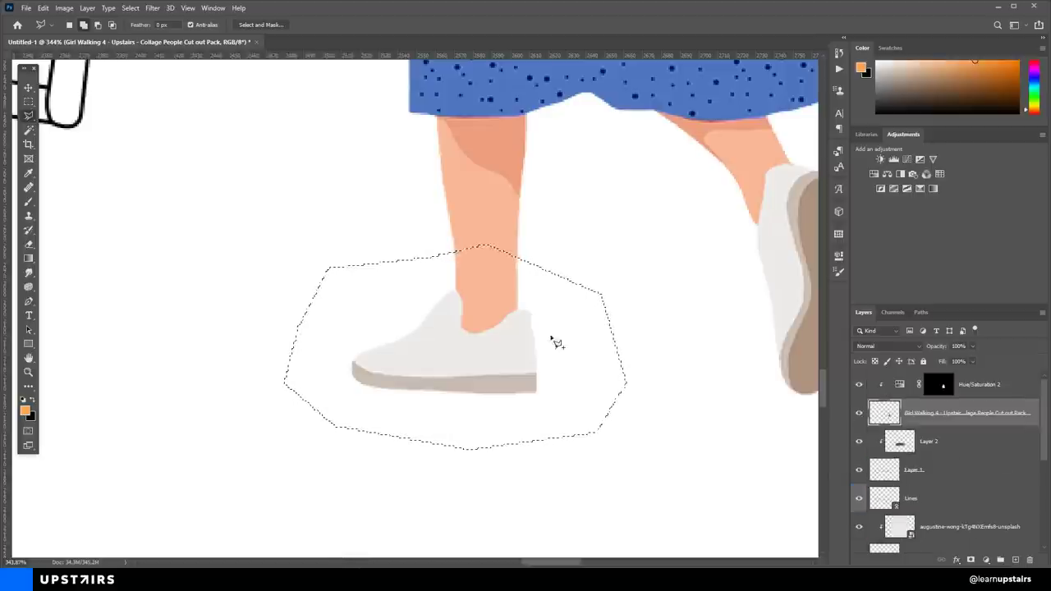
Warp the selected front shoe so its toe tilts upward with the heel down, apply the warp and deselect
key("ctrl+t")
right_click(480, 294)
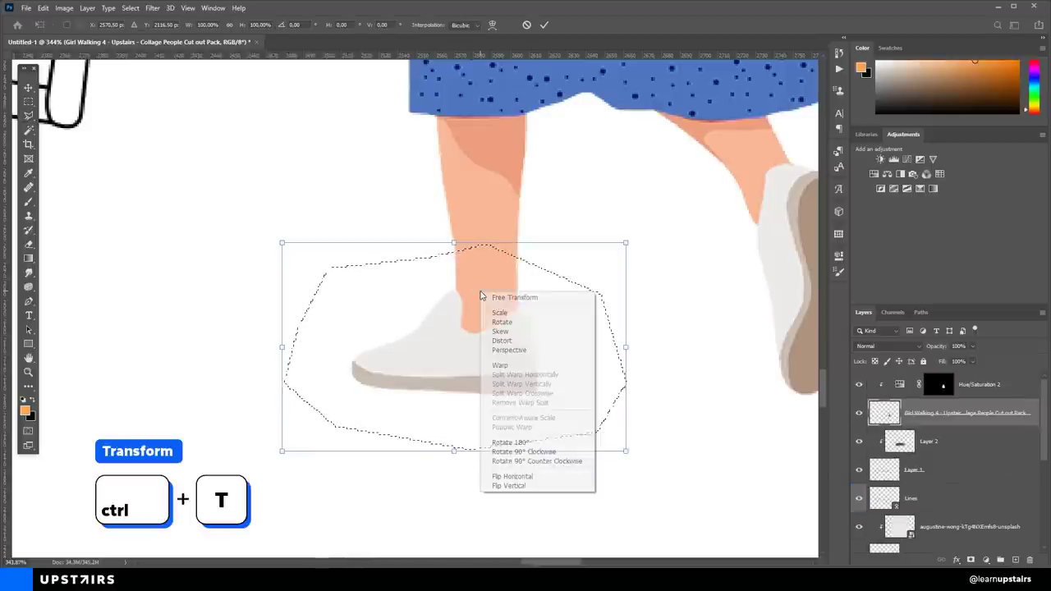
left_click(514, 365)
left_click_drag(347, 363, 341, 307)
left_click_drag(549, 364, 542, 382)
left_click_drag(447, 374, 439, 383)
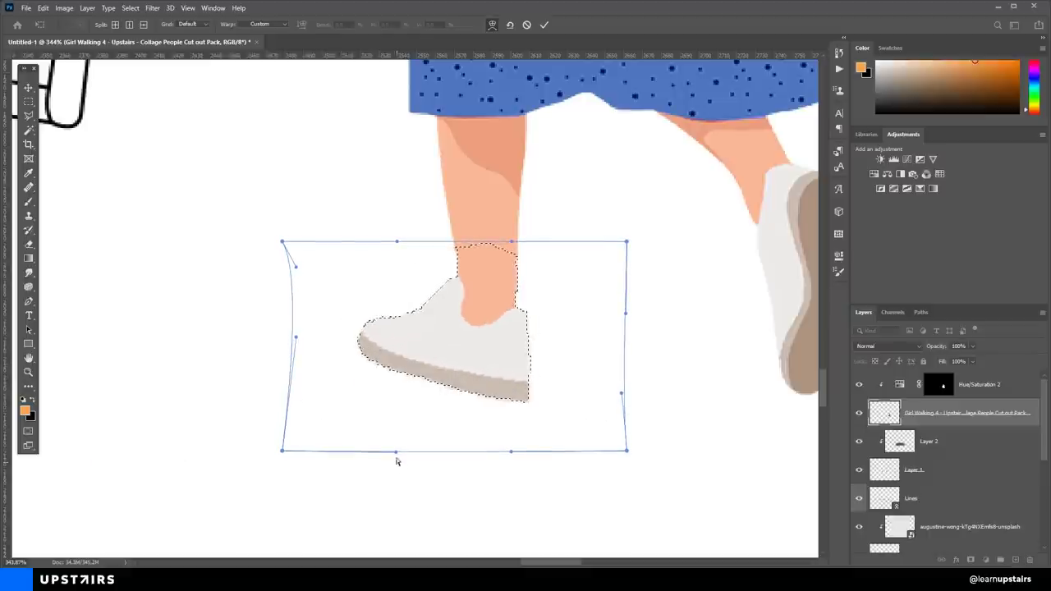
left_click_drag(395, 452, 386, 517)
left_click_drag(283, 240, 295, 238)
left_click_drag(439, 242, 437, 240)
left_click(543, 25)
key("ctrl+d")
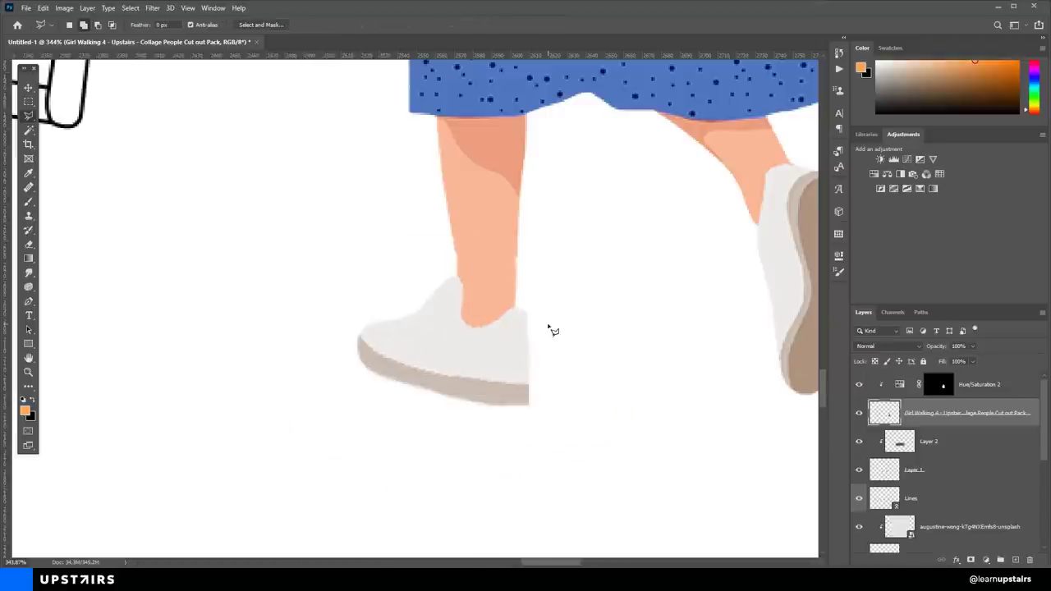
Sample the leg's skin color for the Brush and turn the Flooring group's visibility back on
scroll(520, 280, "up", 9)
key("b")
left_click(483, 206, "alt")
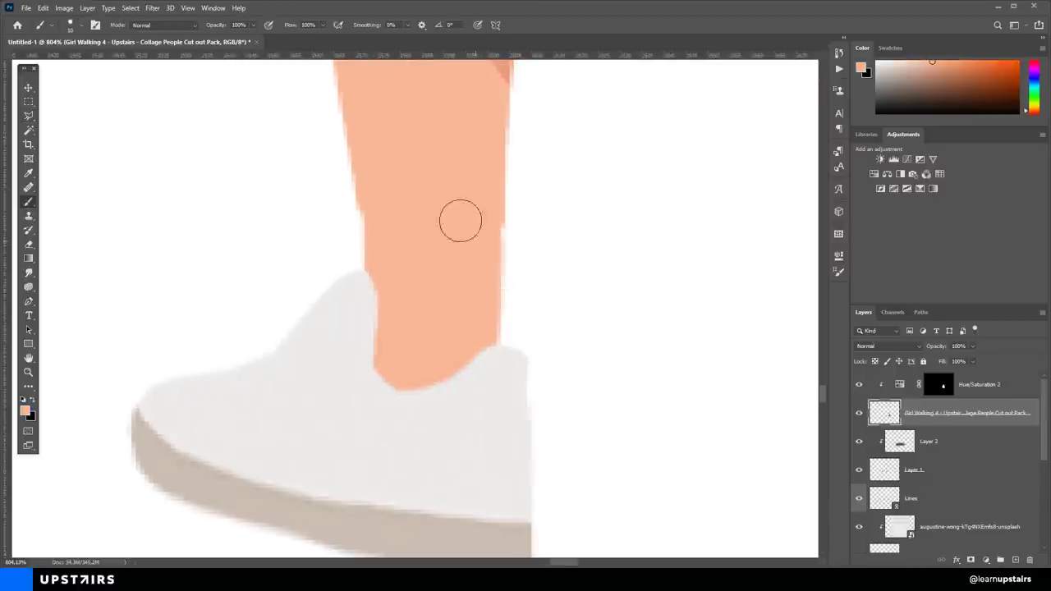
scroll(465, 197, "down", 6, "alt")
scroll(870, 492, "down", 5)
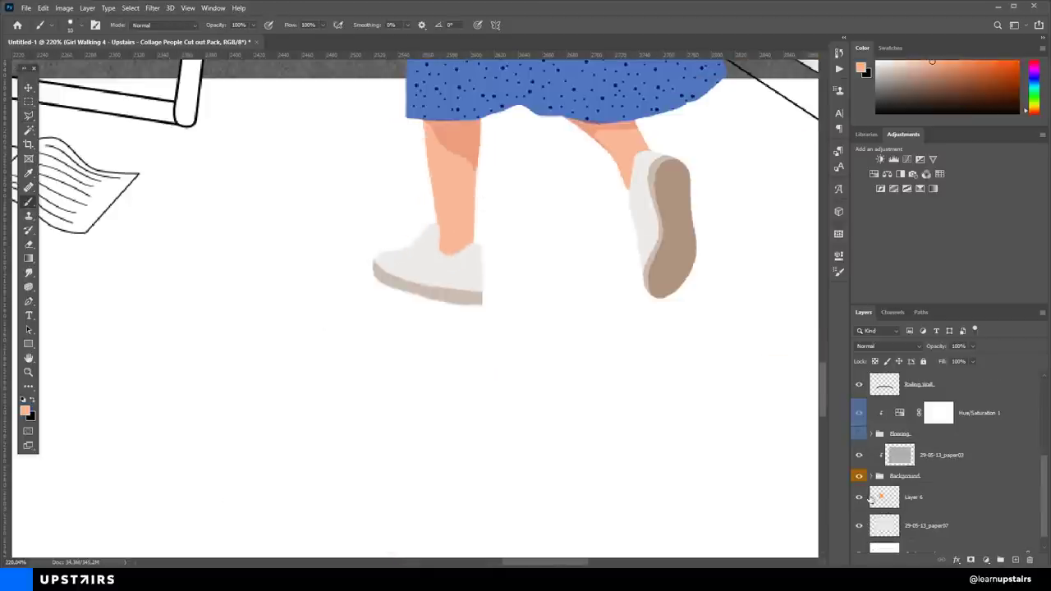
left_click(859, 434)
scroll(499, 293, "down", 4, "alt")
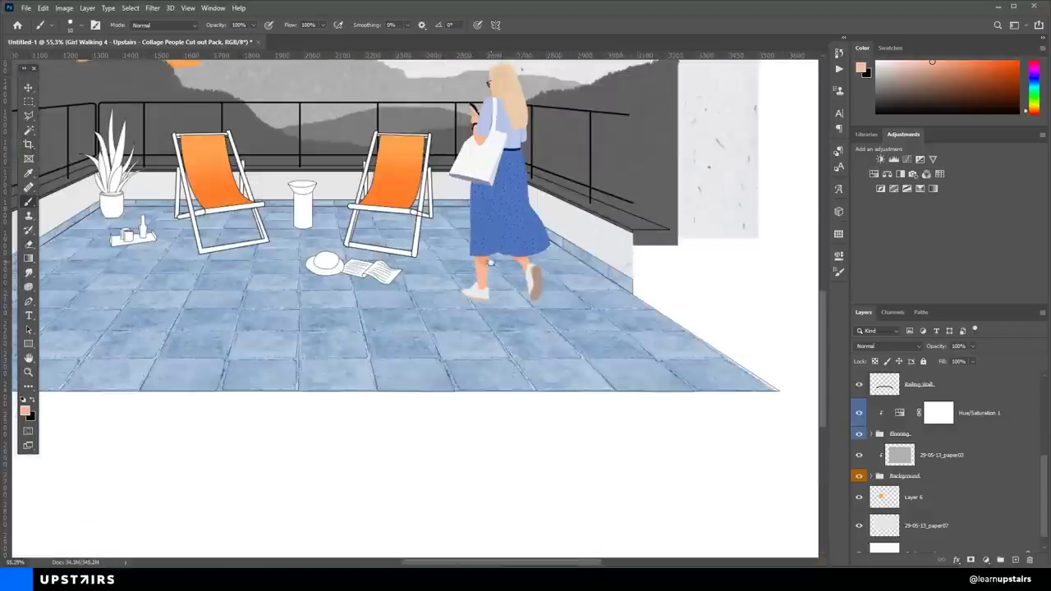
scroll(505, 293, "down", 2, "alt")
left_click_drag(539, 401, 495, 358)
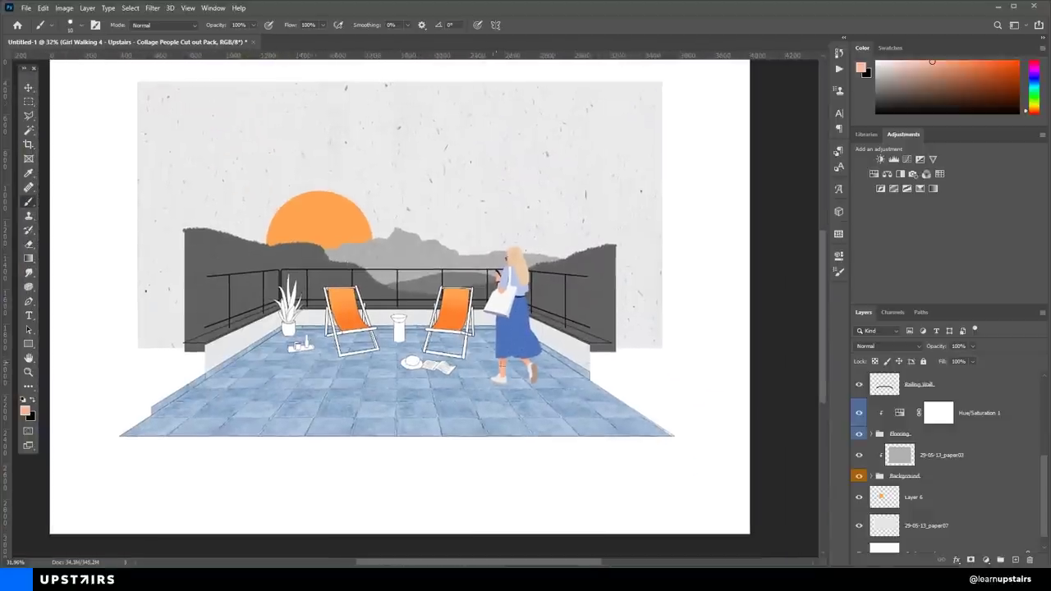
Raise the Lightness of the Hue/Saturation 1 adjustment on the flooring to brighten the blue tiles
key("v")
double_click(901, 413)
left_click_drag(724, 372, 752, 373)
left_click(809, 252)
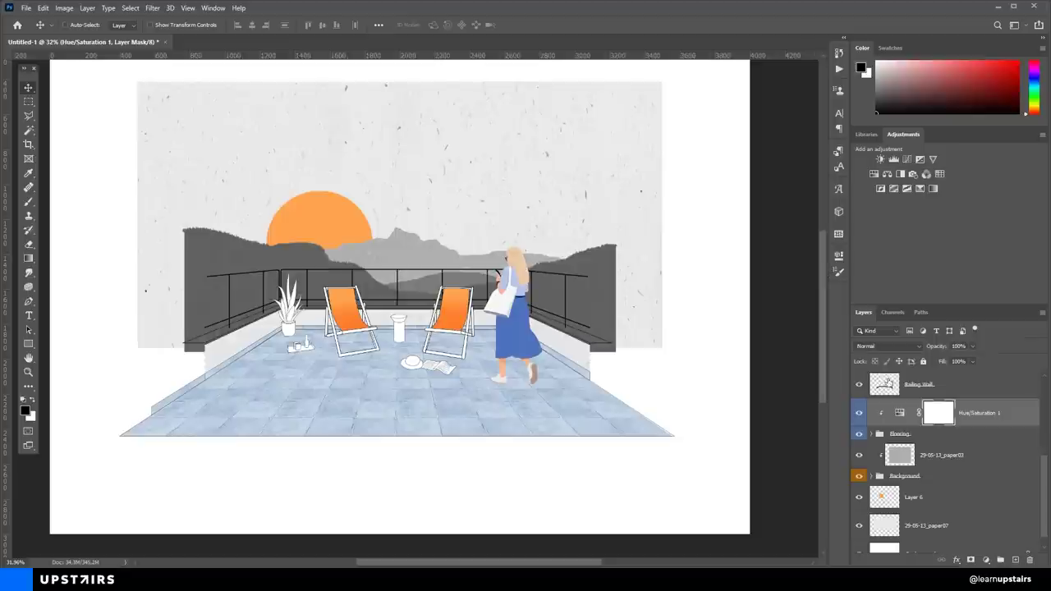
Group the Girl Walking 4 layer with Hue/Saturation 2 as "People" and give the group a violet color label
scroll(901, 420, "up", 5)
right_click(860, 410)
left_click(893, 403)
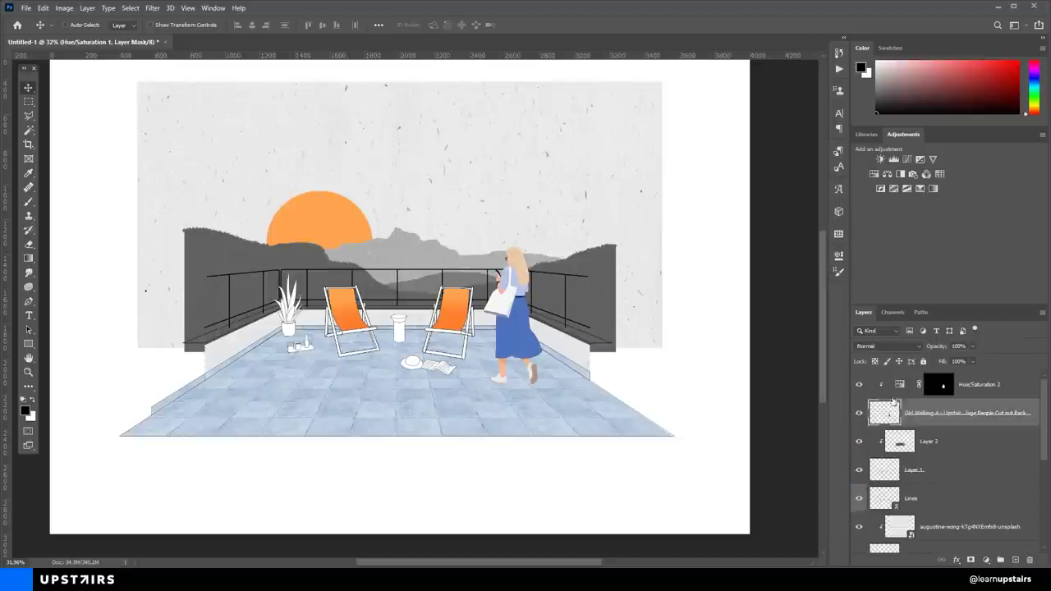
left_click(898, 390, "shift")
key("ctrl+g")
double_click(898, 378)
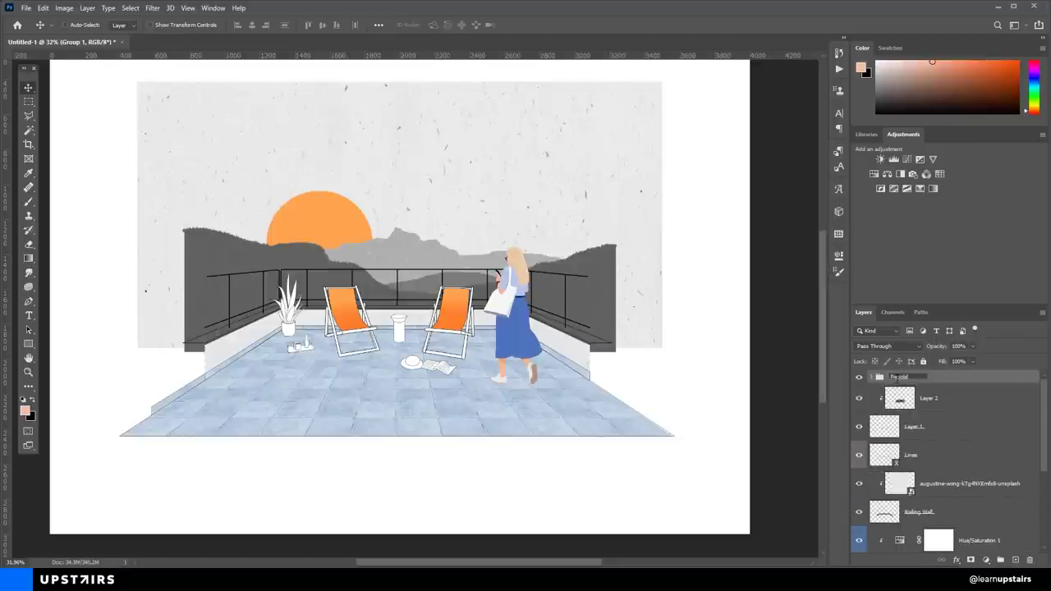
type("People")
key("Return")
right_click(859, 377)
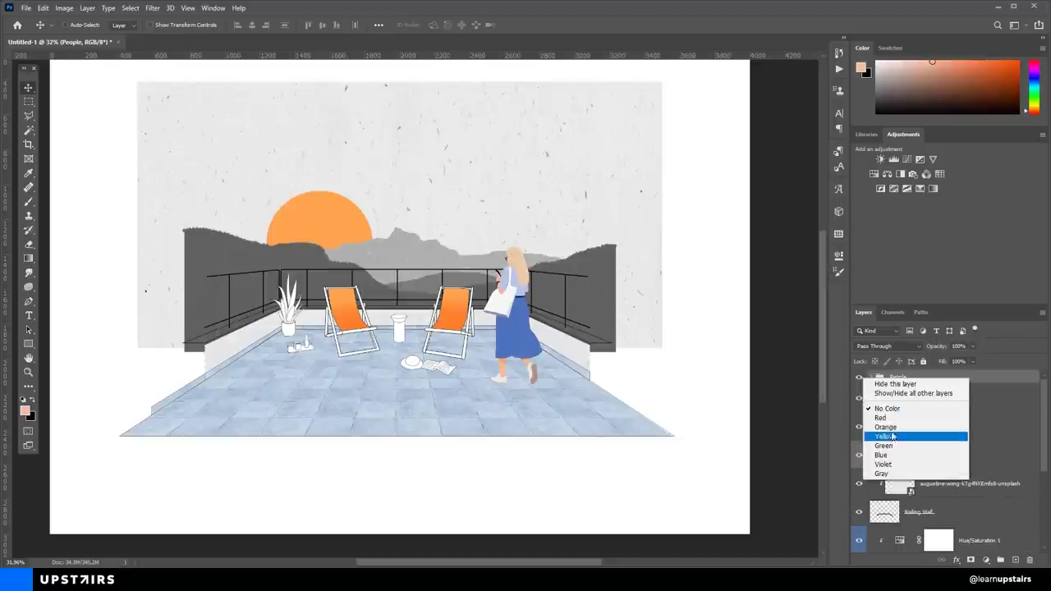
left_click(882, 463)
Expand the People group and set the Lightness of its Hue/Saturation 2 adjustment to +11
left_click(869, 377)
double_click(915, 399)
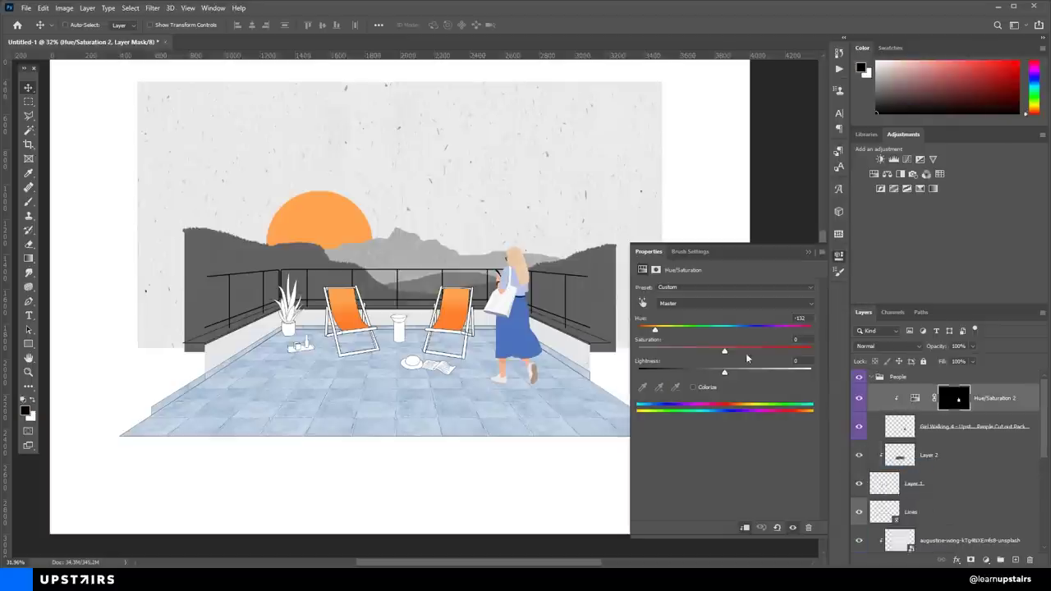
left_click_drag(724, 371, 733, 375)
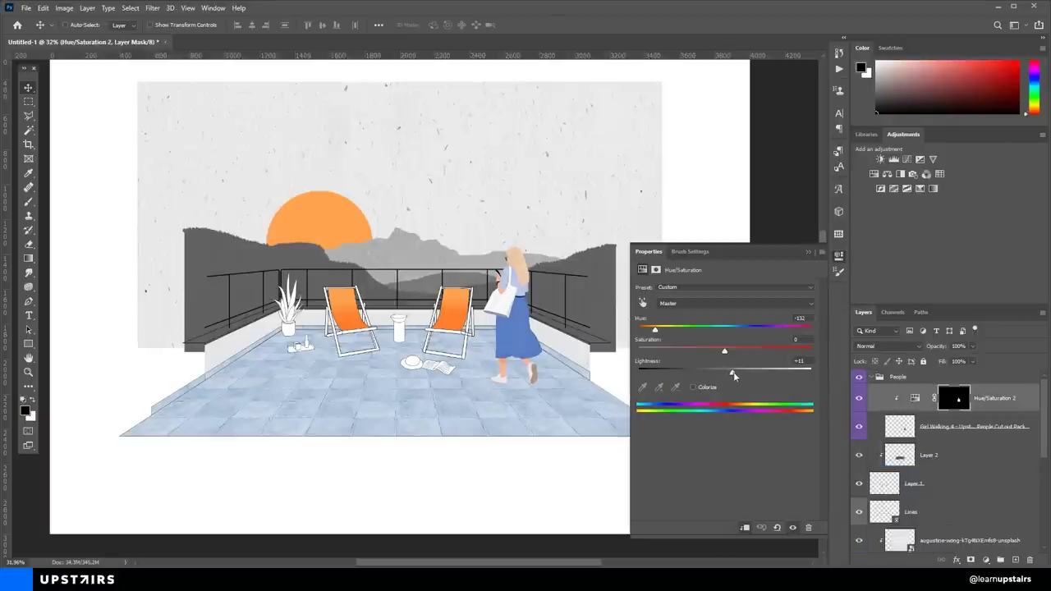
left_click(809, 256)
Lower the Lightness of the flooring's Hue/Saturation 1 adjustment slightly to deepen the tile color
scroll(900, 511, "down", 3)
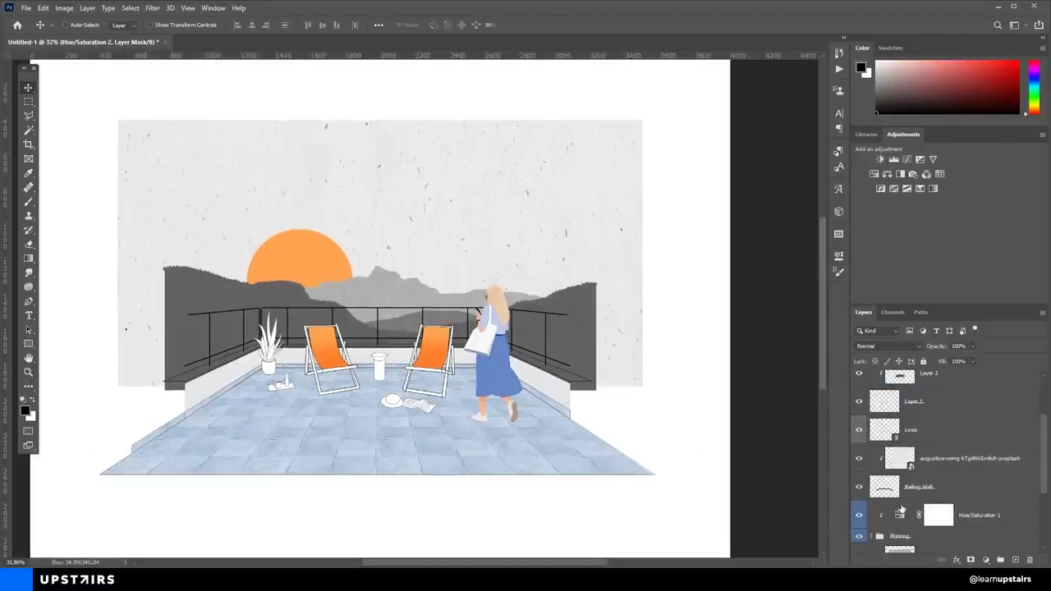
double_click(899, 514)
left_click_drag(744, 375, 737, 378)
left_click(808, 253)
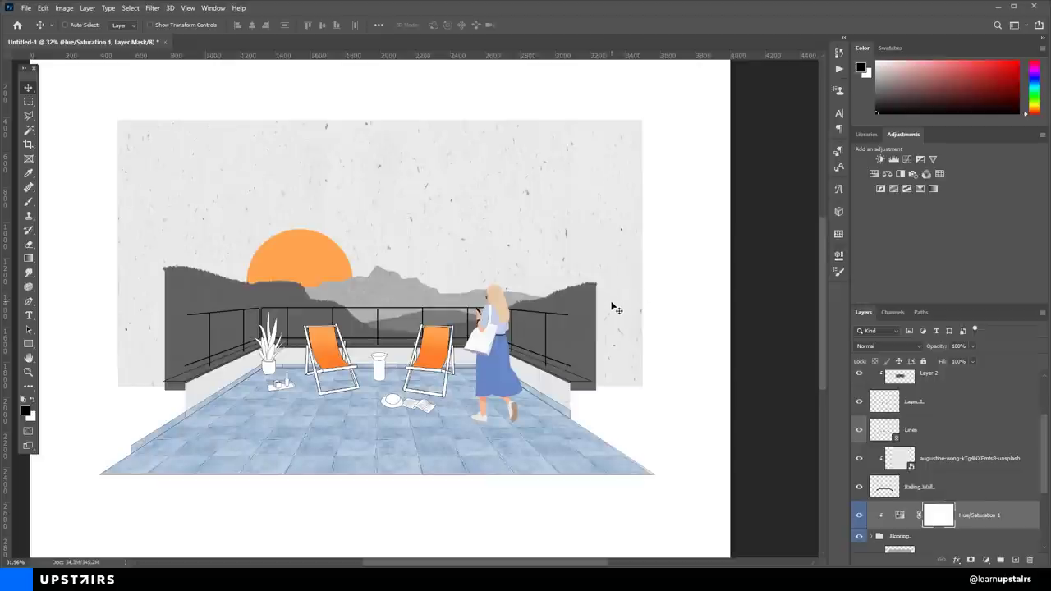
Expand the Background group and select Layer 3, the dark front mountains
scroll(952, 485, "down", 2)
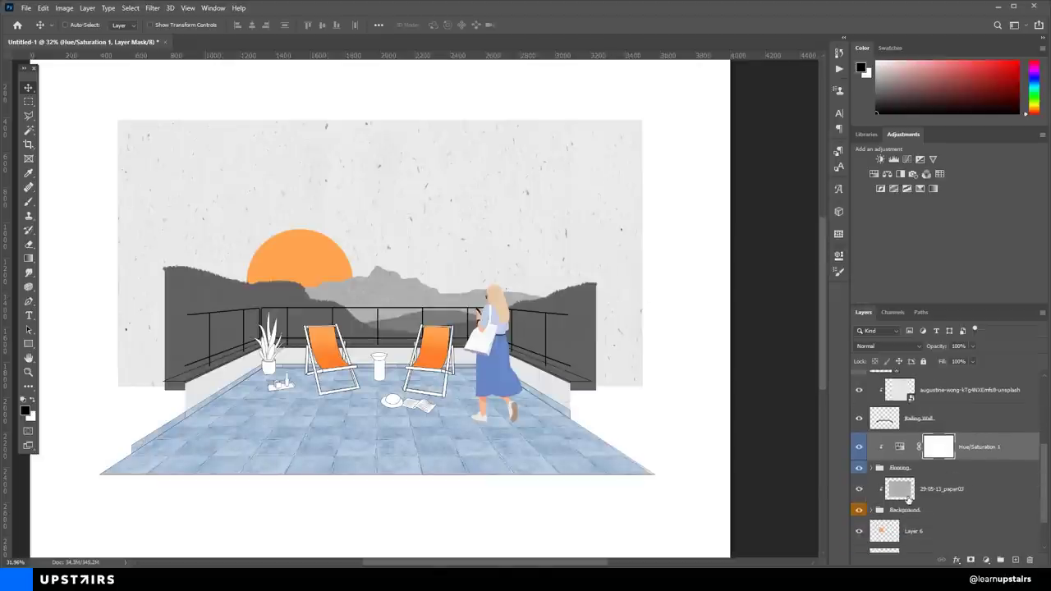
left_click(873, 511)
scroll(895, 500, "down", 2)
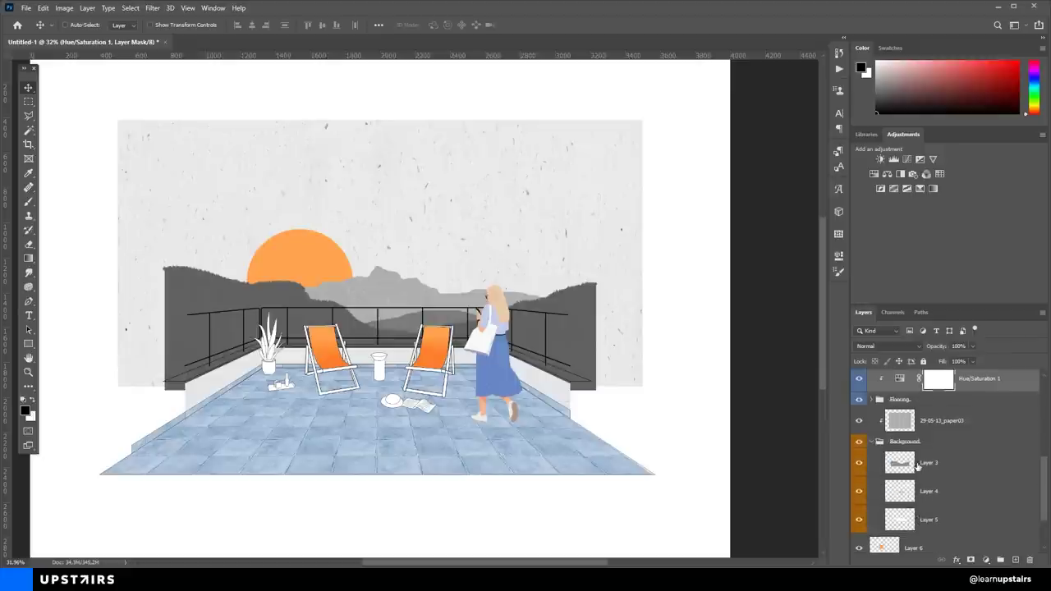
left_click(918, 464)
Switch to File Explorer and open the Trees folder inside Textures > Natural
left_click(343, 580)
left_click(218, 344)
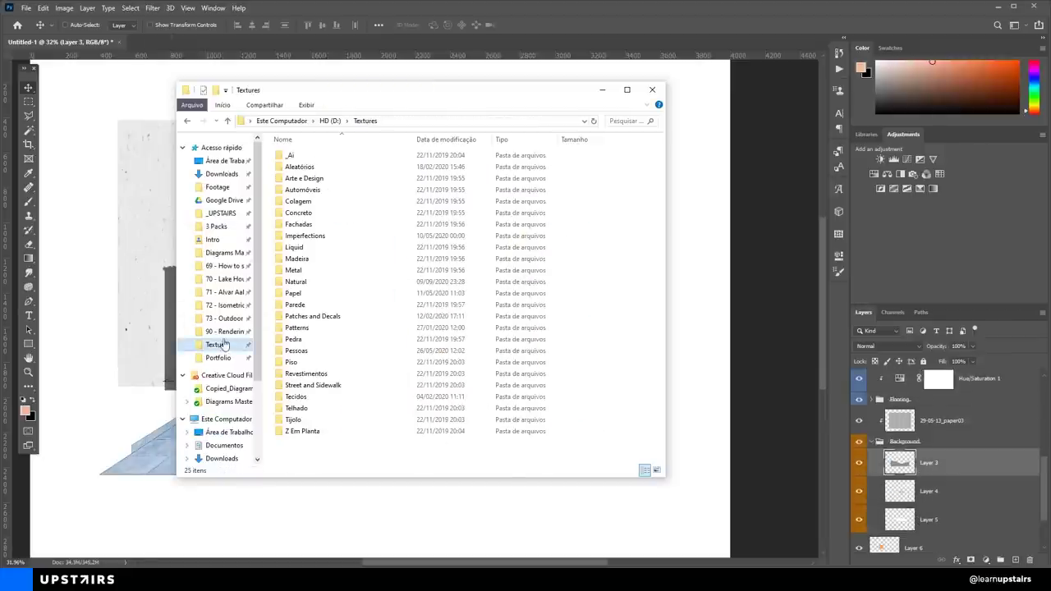
double_click(295, 281)
double_click(302, 275)
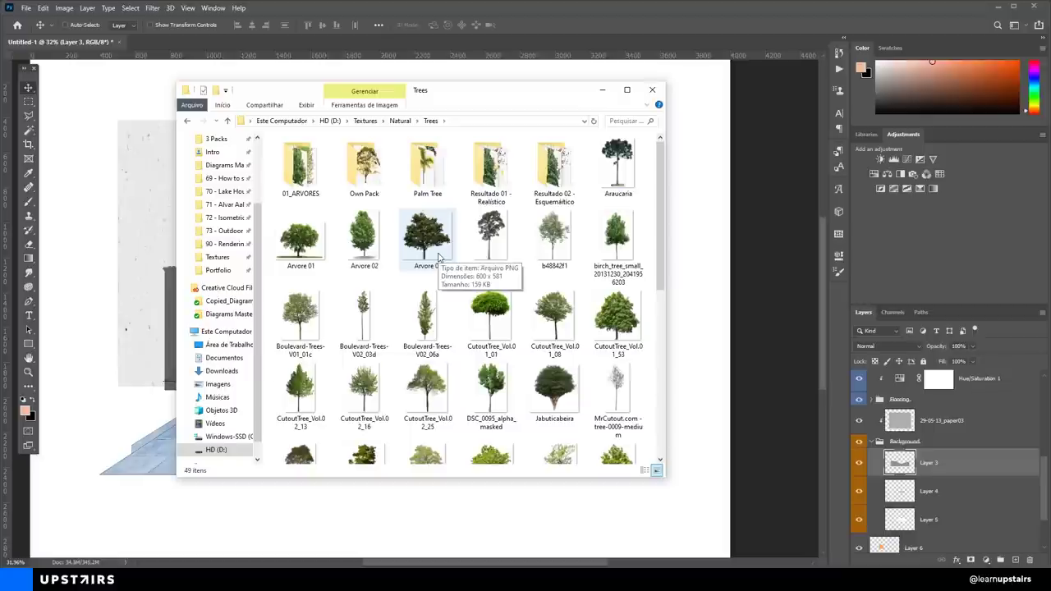
Place the MrCutout tree-0121-medium and tree-0148-large images together into the terrace document
scroll(440, 266, "down", 3)
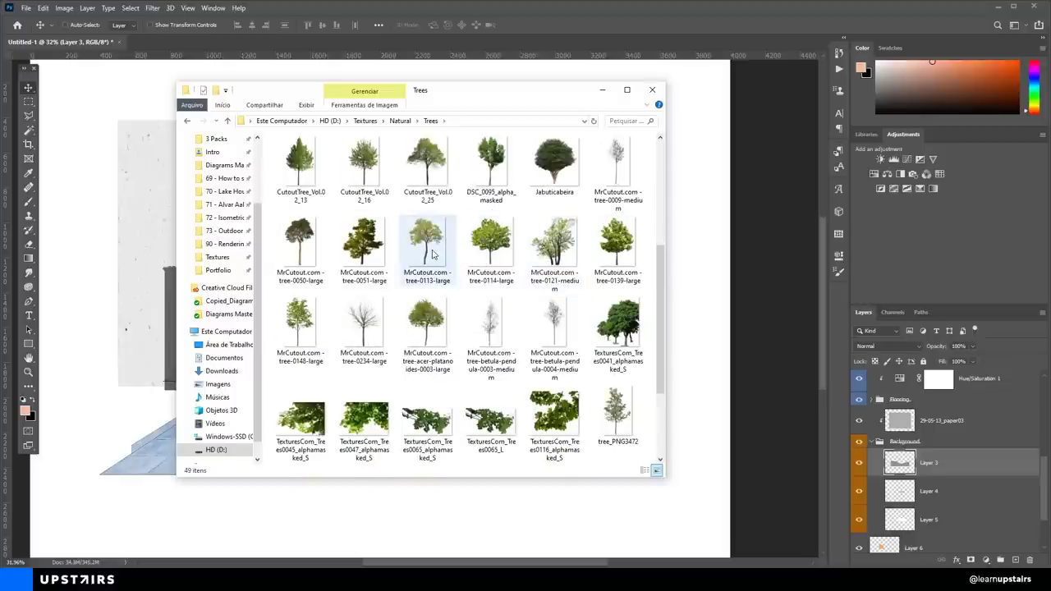
left_click(557, 244)
left_click(300, 327, "ctrl")
left_click_drag(300, 327, 112, 294)
key("Return")
Scale down tree-0121-medium behind the terrace's right railing and move tree-0148-large behind the left railing
left_click_drag(437, 324, 597, 335)
key("ctrl+t")
left_click_drag(637, 219, 613, 244)
left_click_drag(581, 297, 567, 287)
key("Return")
left_click(429, 257, "ctrl")
left_click_drag(430, 257, 251, 300)
Group the two tree layers and add a new empty layer clipped to that group
left_click(934, 464, "shift")
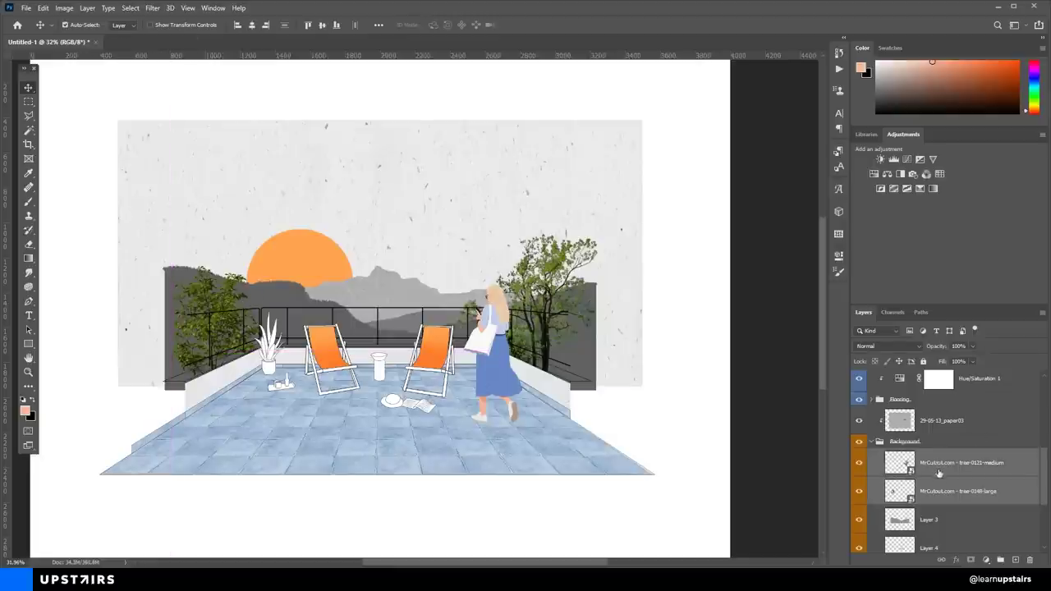
key("ctrl+g")
key("ctrl+shift+alt+n")
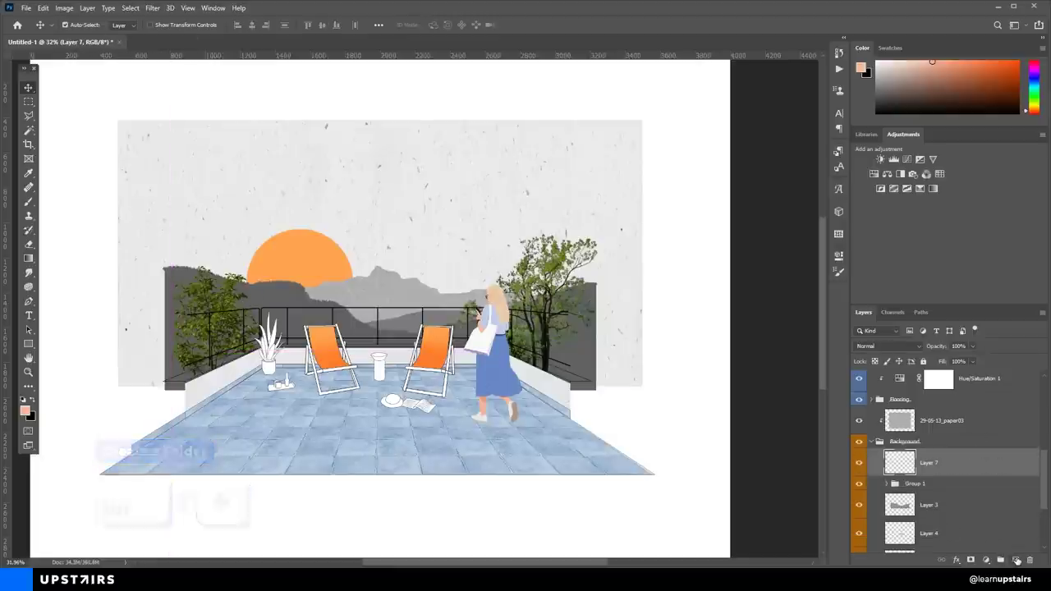
key("ctrl+alt+g")
Fill the clipped layer over the trees with black and set its opacity to 89%
key("x")
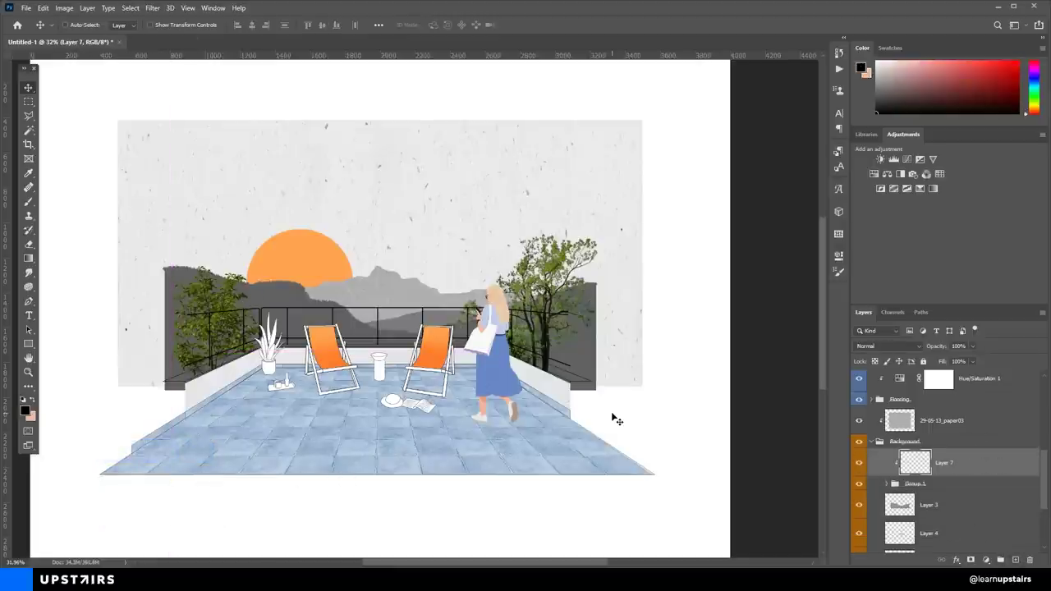
key("alt+BackSpace")
key("5")
key("8")
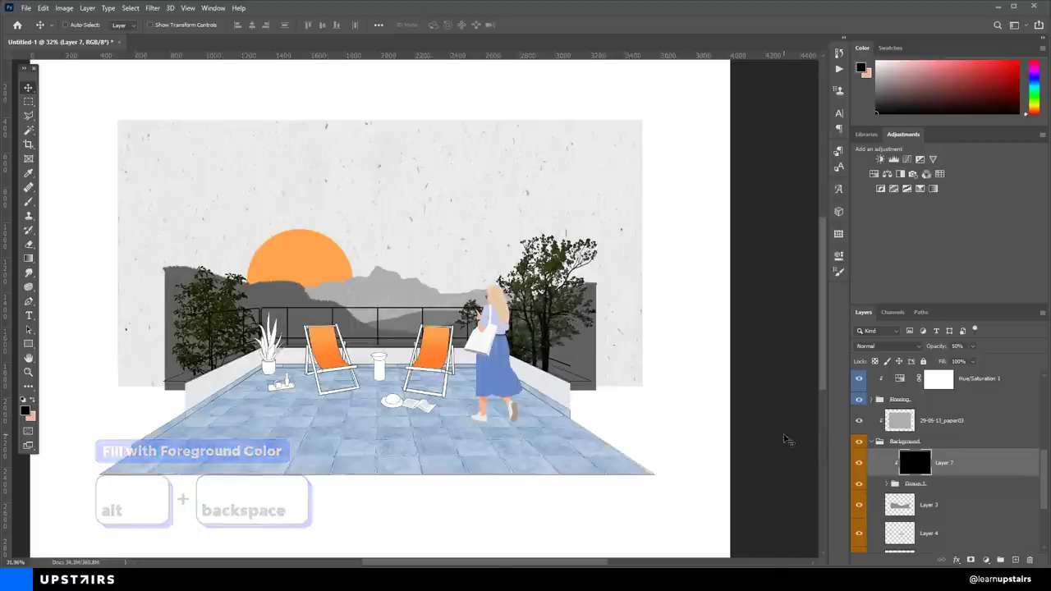
key("8")
key("9")
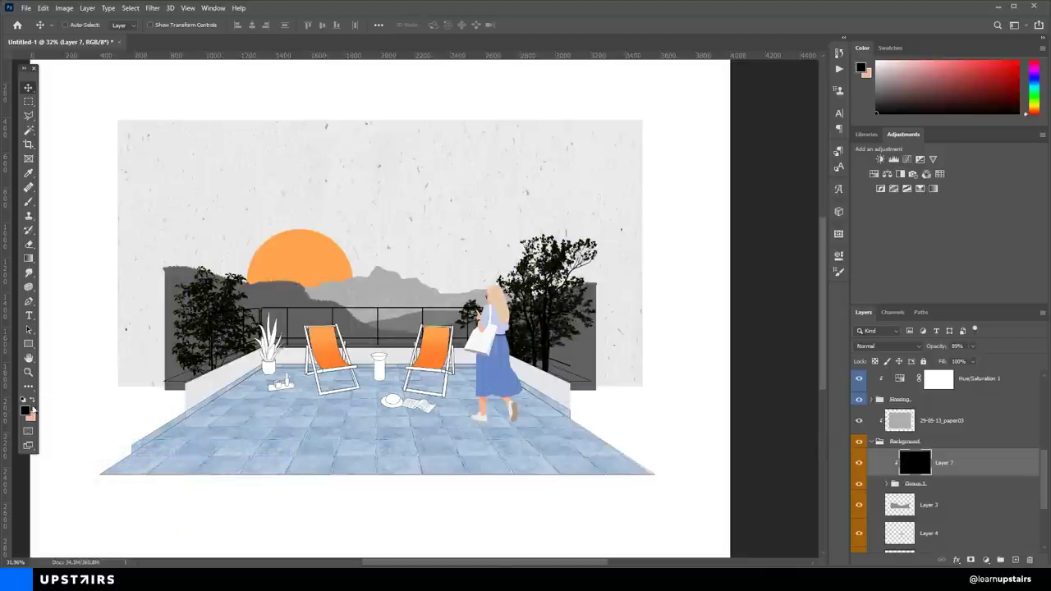
Choose a dark gray foreground color and refill the clipped layer so the trees match the mountains
left_click(29, 409)
left_click_drag(185, 290, 162, 290)
left_click(419, 210)
key("alt+BackSpace")
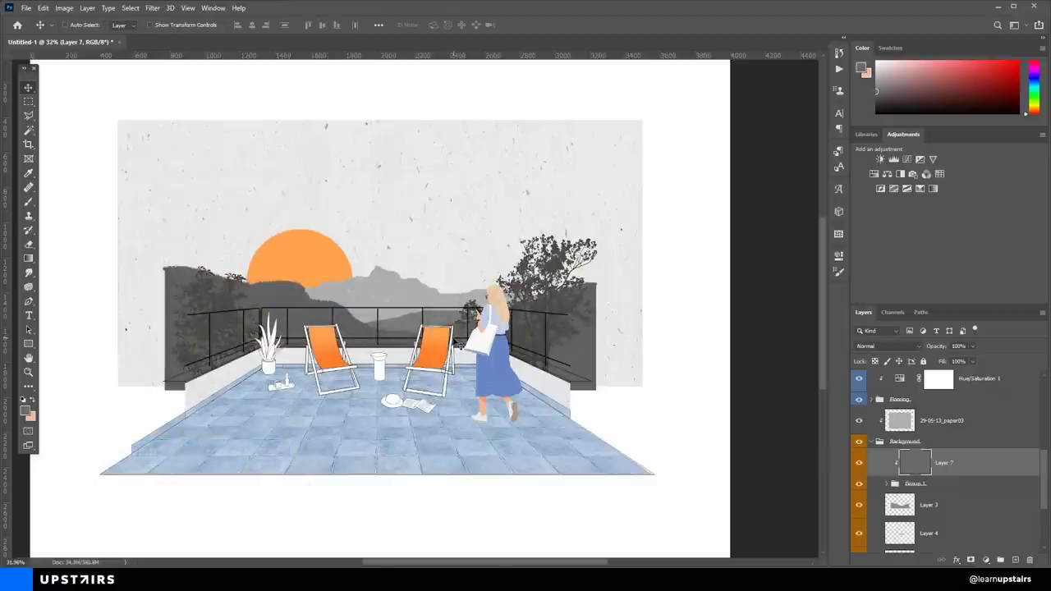
scroll(361, 363, "down", 4)
scroll(362, 363, "up", 4)
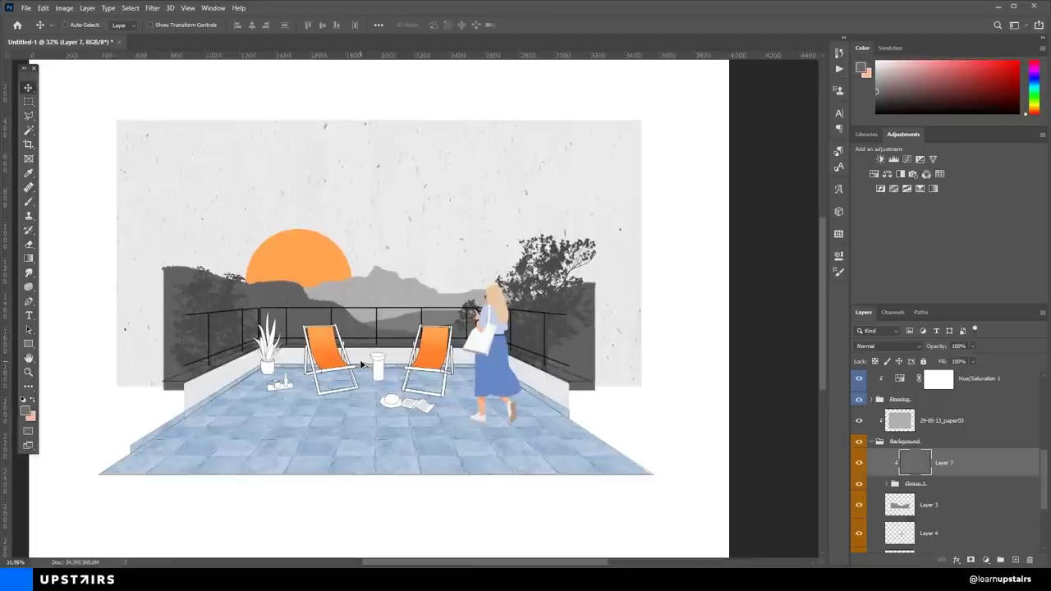
Collapse the People group and add a new layer named White Trims above it
scroll(910, 435, "up", 5)
left_click(911, 377)
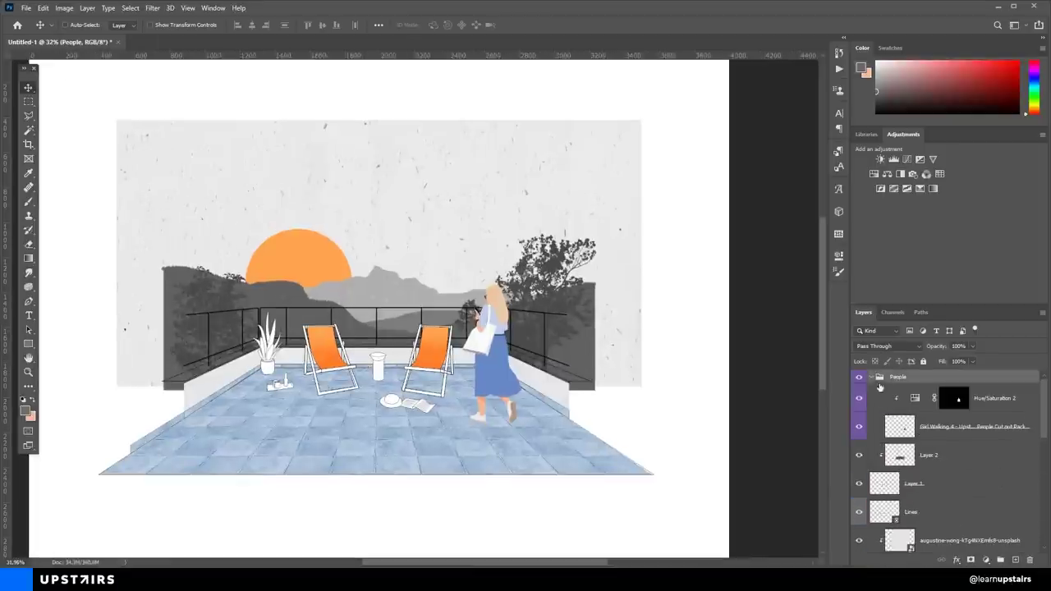
left_click(870, 376)
left_click(1015, 560)
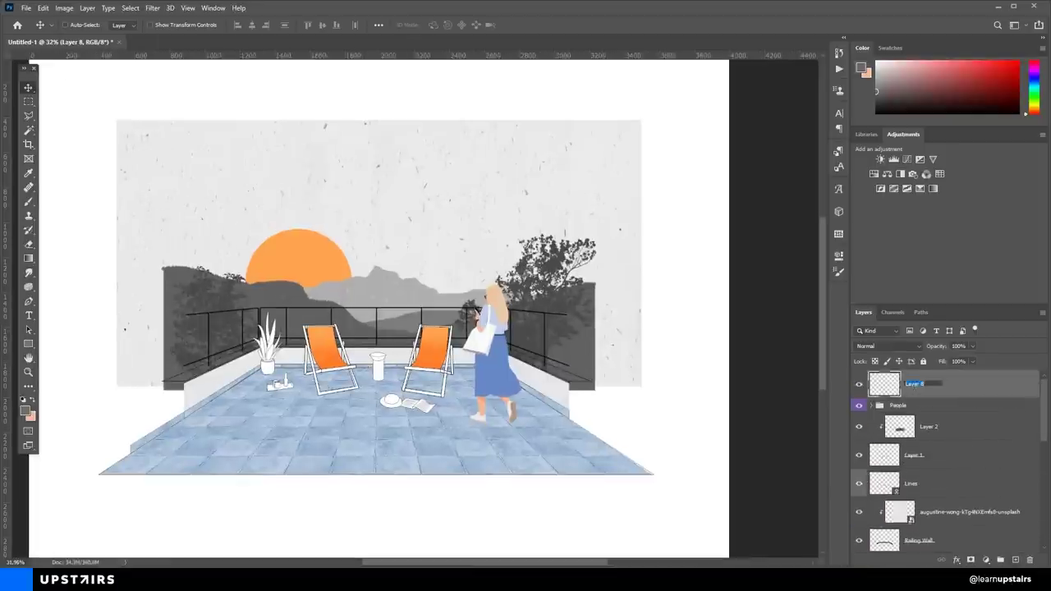
scroll(726, 381, "down", 2)
key("m")
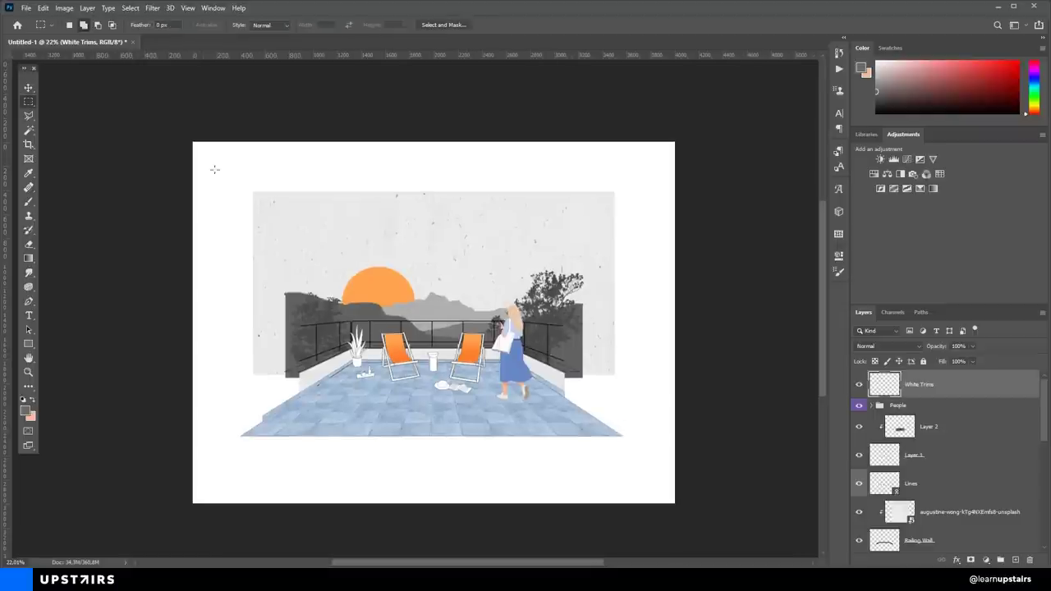
left_click_drag(194, 143, 301, 520)
key("ctrl+d")
Collapse the Background group and add a layer mask to it
scroll(300, 368, "up", 9)
key("v")
left_click_drag(437, 332, 367, 358)
scroll(957, 465, "down", 7)
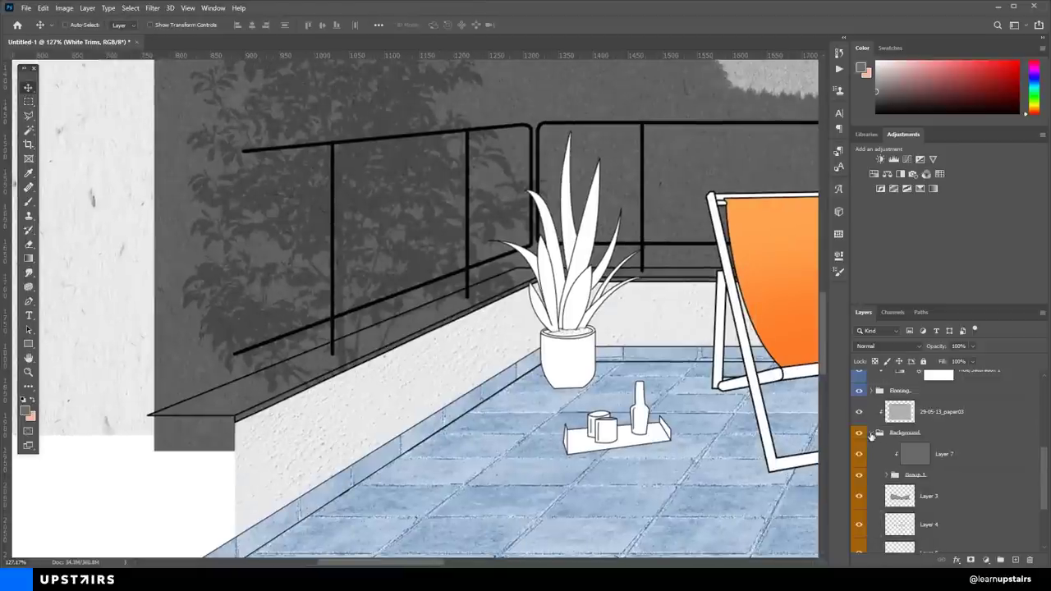
left_click(871, 434)
left_click(907, 466)
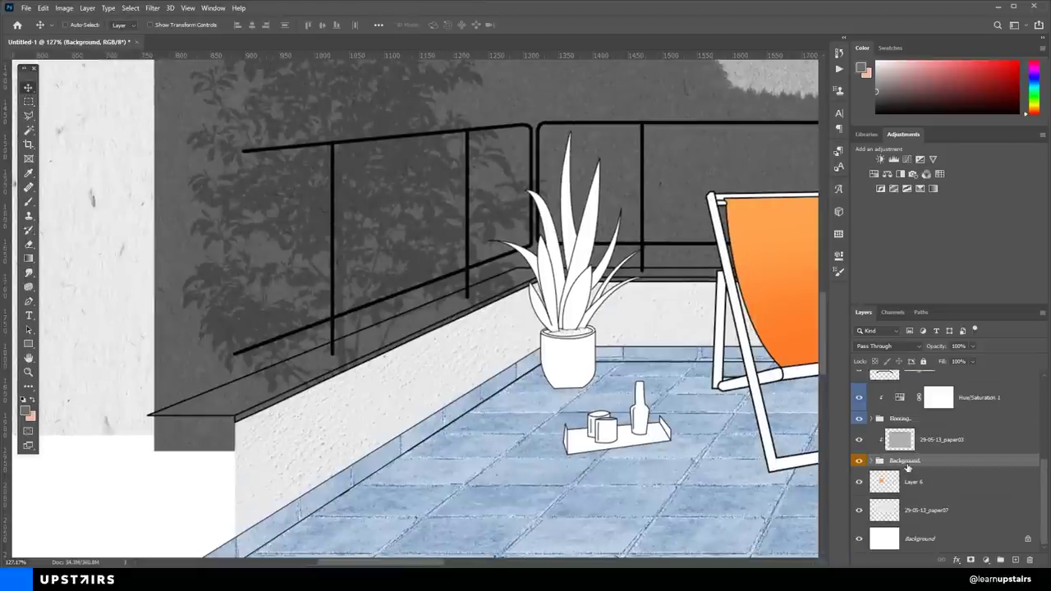
left_click(970, 559)
Lasso a polygonal selection along the outer top edge of the terrace wall, enclosing the wall and upper floor area
key("l")
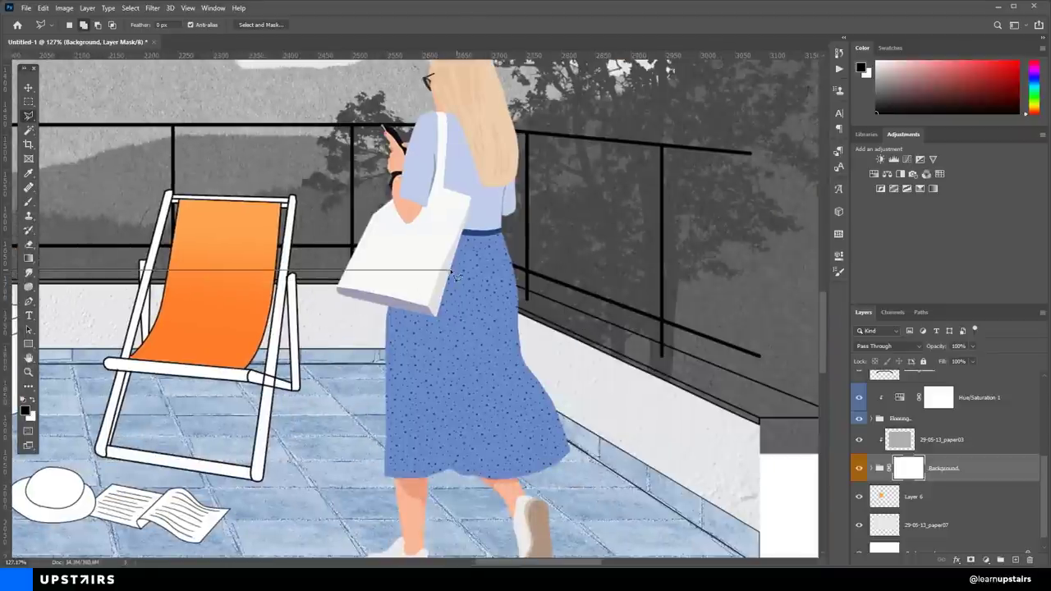
left_click(451, 272)
left_click_drag(747, 375, 516, 339)
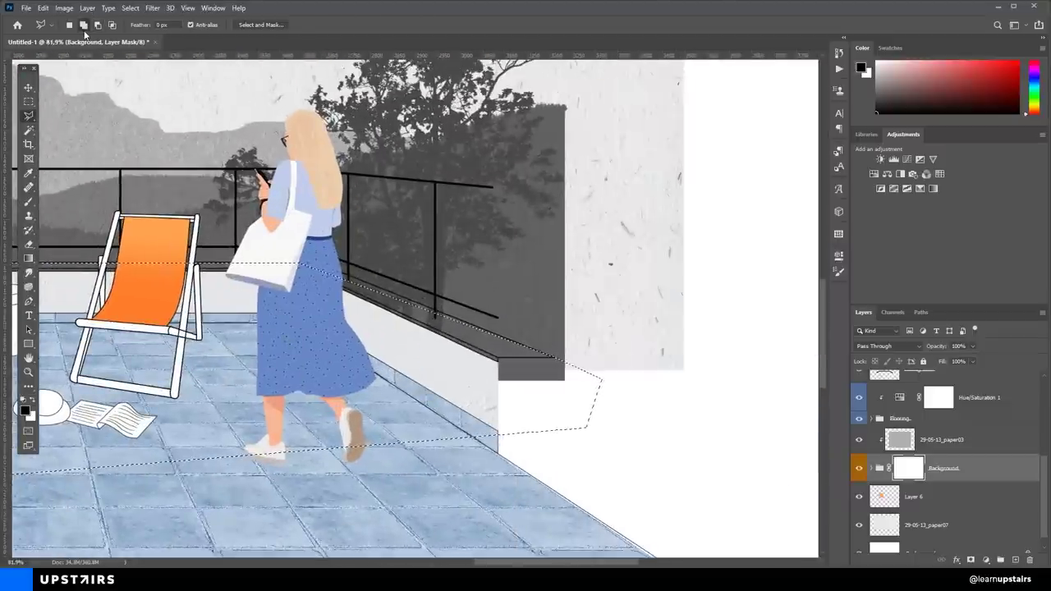
scroll(532, 332, "up", 3)
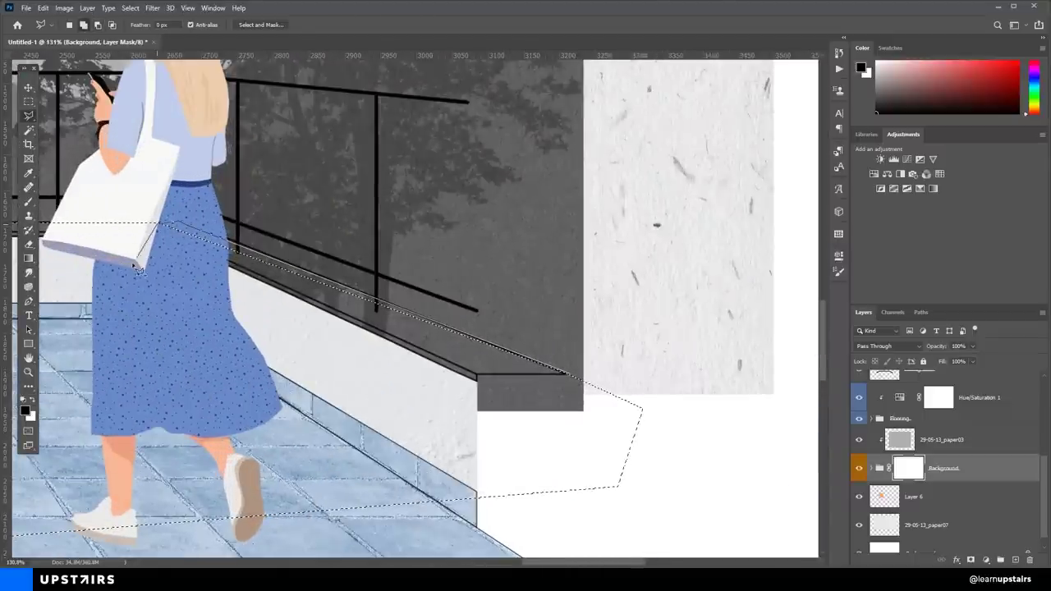
key("ctrl+0")
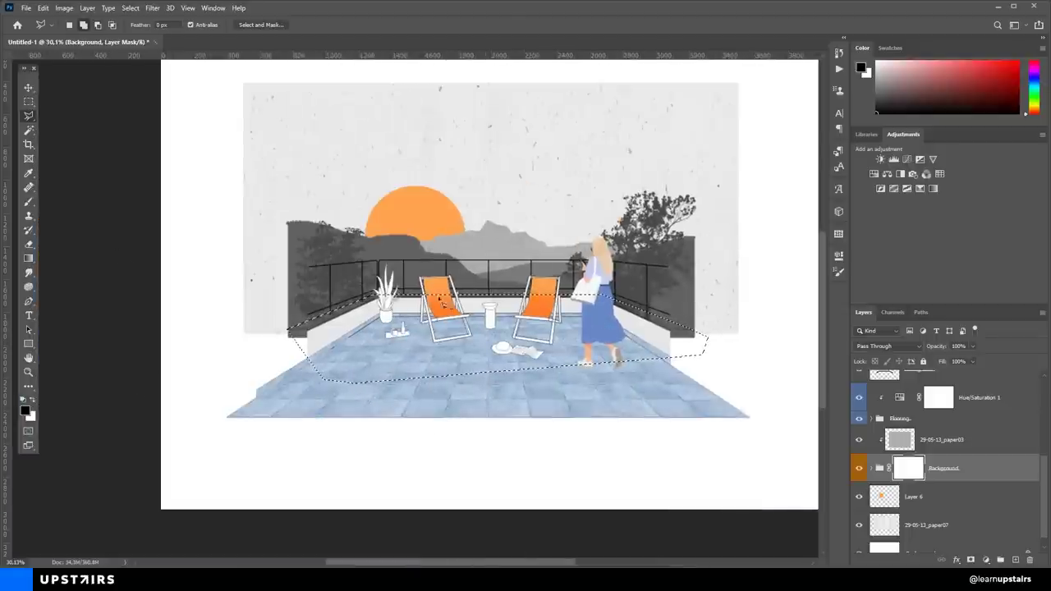
Paint black inside the selection on the Background group's mask to hide the mountains over the wall, and deselect
key("b")
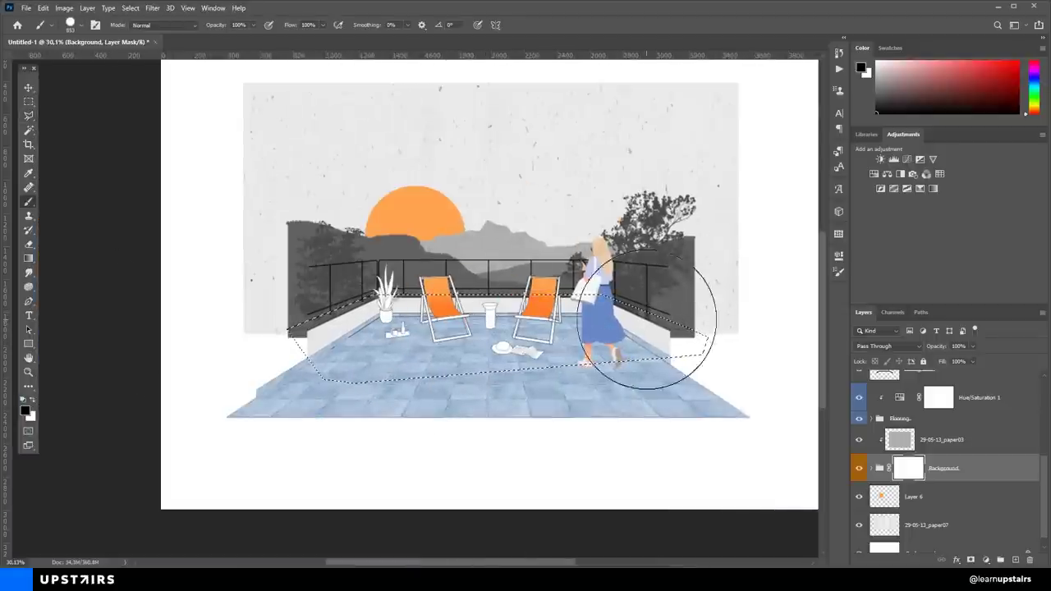
left_click_drag(646, 319, 458, 333)
scroll(443, 332, "up", 4)
key("ctrl+d")
Paint black on the Background group's mask to remove the gray remnants below both ends of the terrace wall
scroll(209, 349, "up", 10)
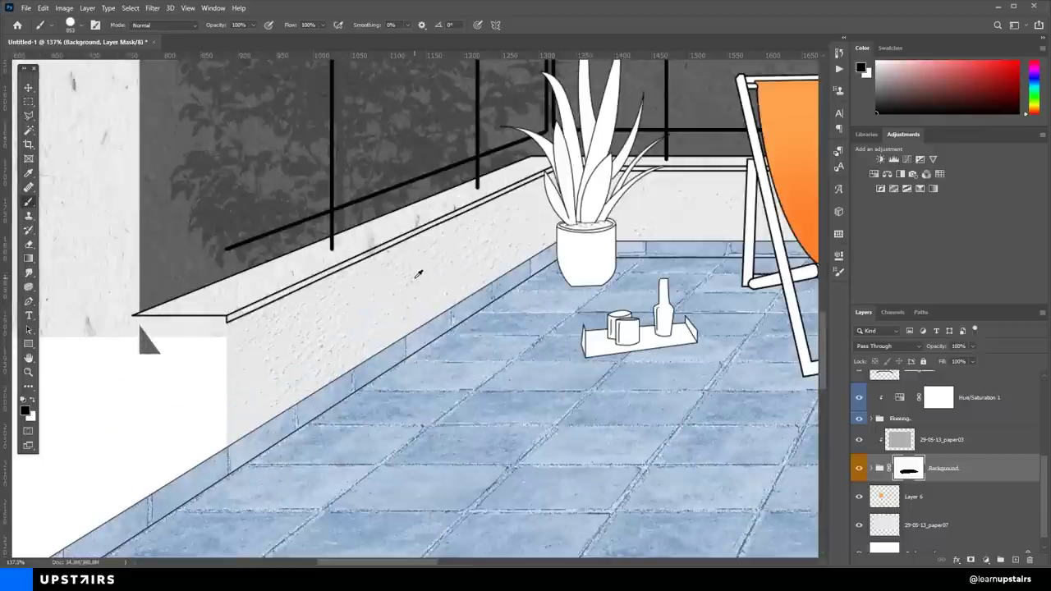
scroll(418, 274, "down", 4)
left_click_drag(464, 368, 398, 378)
left_click_drag(321, 381, 256, 390)
scroll(390, 354, "down", 4)
left_click_drag(441, 350, 292, 365)
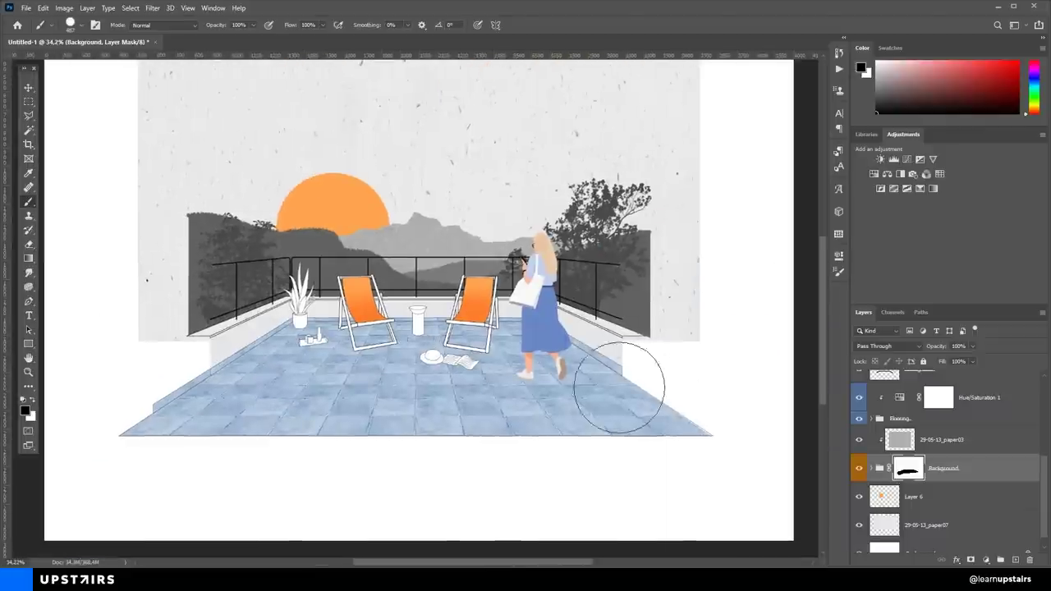
mouse_move(652, 395)
left_mouse_down()
mouse_move(730, 378)
mouse_move(108, 374)
mouse_move(729, 408)
left_mouse_up()
Examine the Background group's layer mask by switching it off and on and viewing it on its own
left_click(908, 471, "shift")
left_click(908, 470, "shift")
left_click(908, 470, "alt")
left_click(907, 471, "alt")
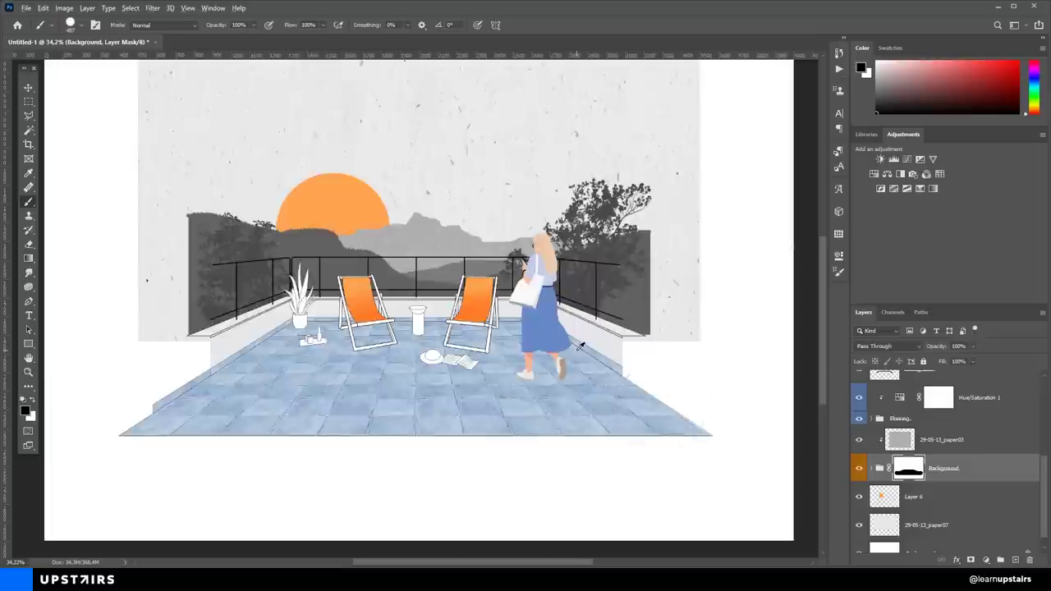
scroll(454, 405, "down", 2)
left_click(906, 470, "alt")
left_click(906, 469, "alt")
left_click(906, 470, "alt")
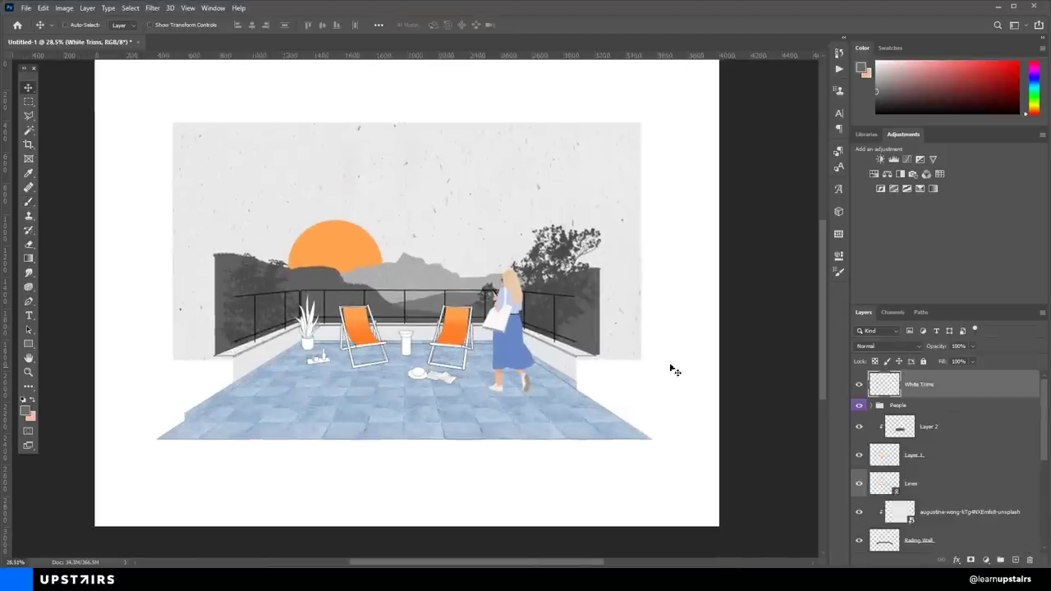
Fill a full-height strip over the canvas's left side with white on the White Trims layer
key("m")
scroll(599, 367, "down", 1)
left_click_drag(193, 134, 301, 514)
key("d")
key("x")
key("alt+BackSpace")
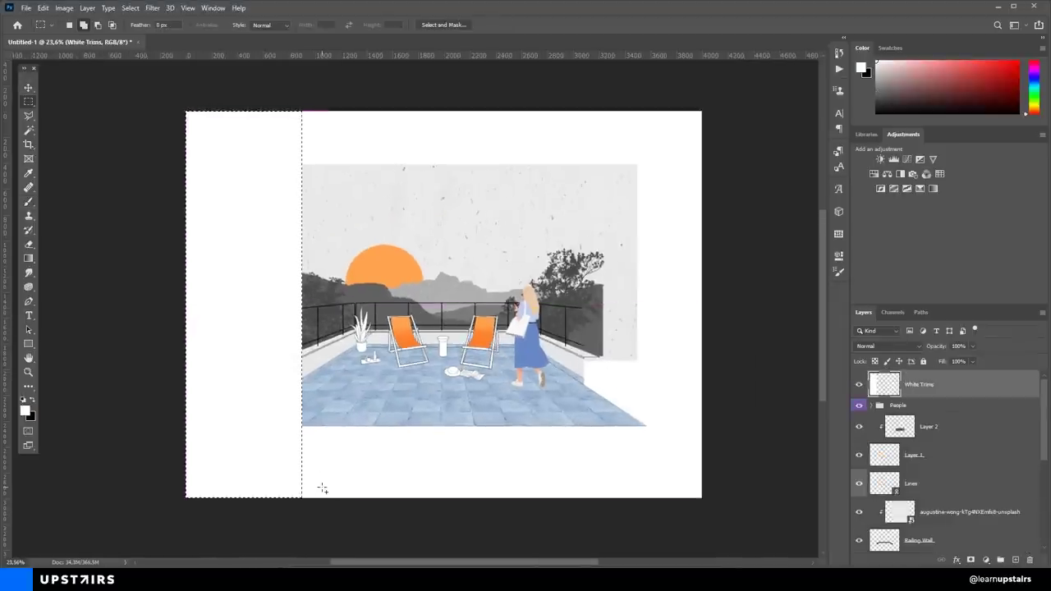
key("ctrl+d")
key("v")
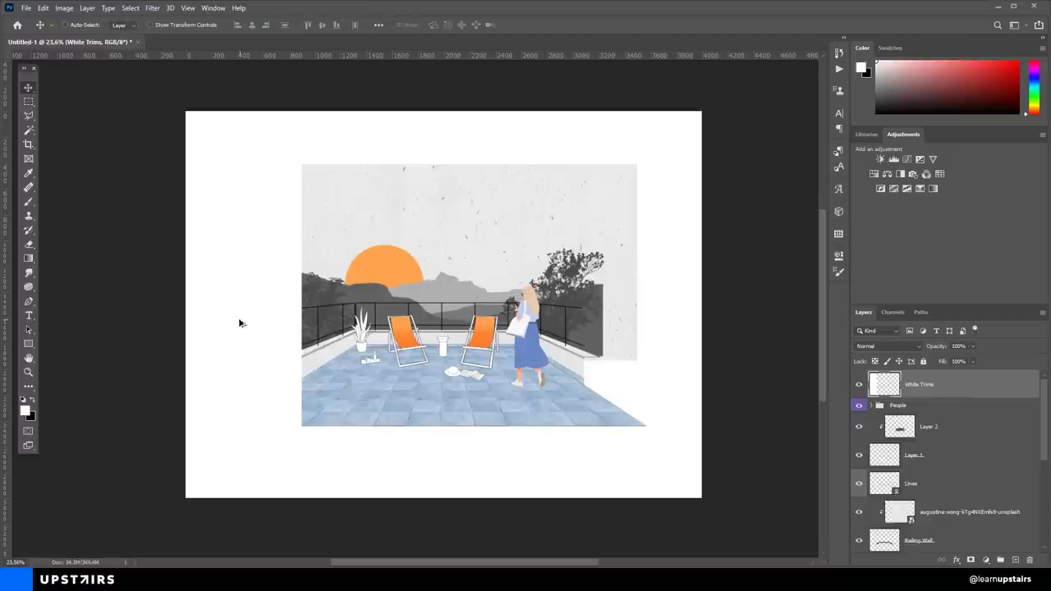
Duplicate the white strip over the right side of the scene and reselect the original White Trims layer
left_click_drag(278, 331, 652, 356)
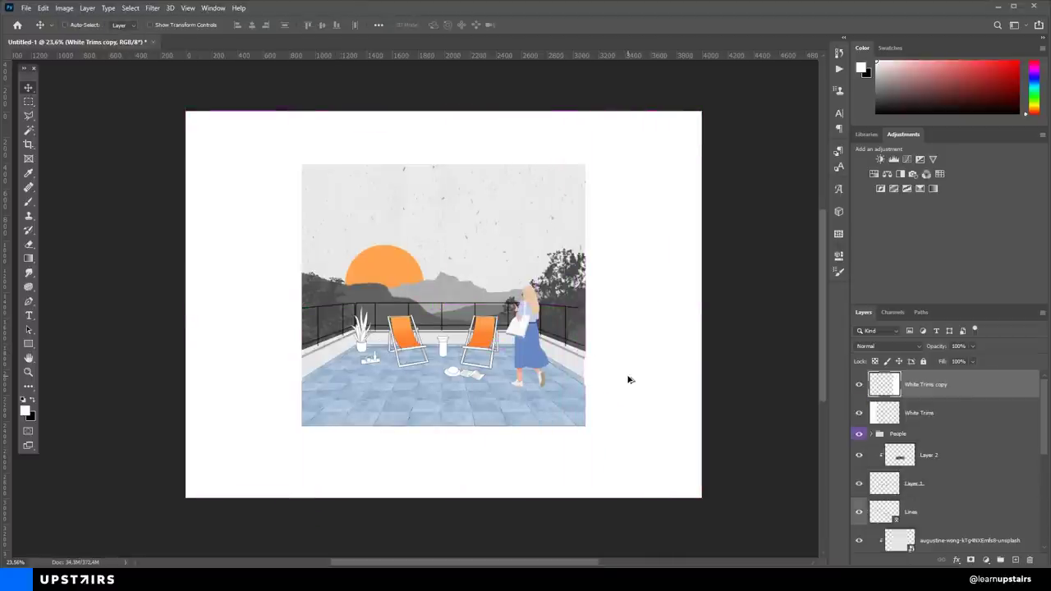
scroll(628, 379, "up", 1)
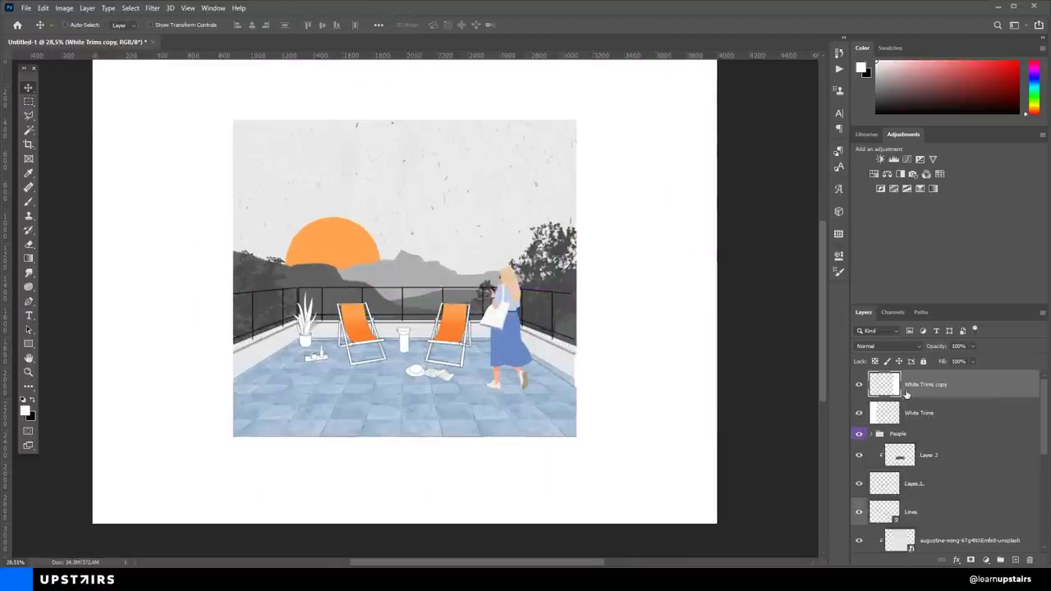
left_click(951, 417)
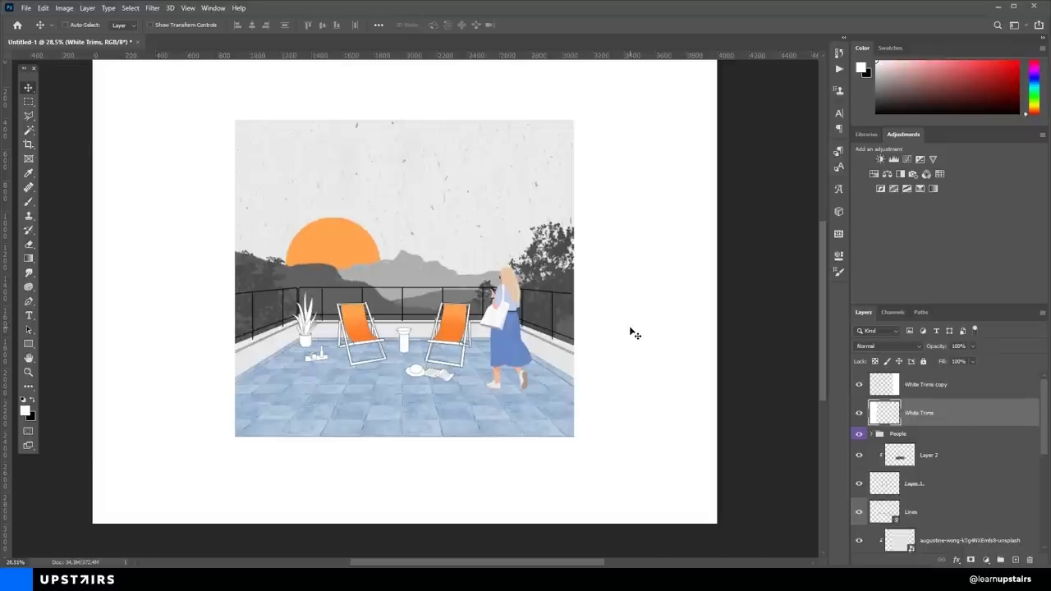
Place the RIP 1.1 TRANSPARENT image from the Papel folder, rotated 90° and enlarged to about 267% across the scene
key("alt+Tab")
scroll(552, 388, "down", 3)
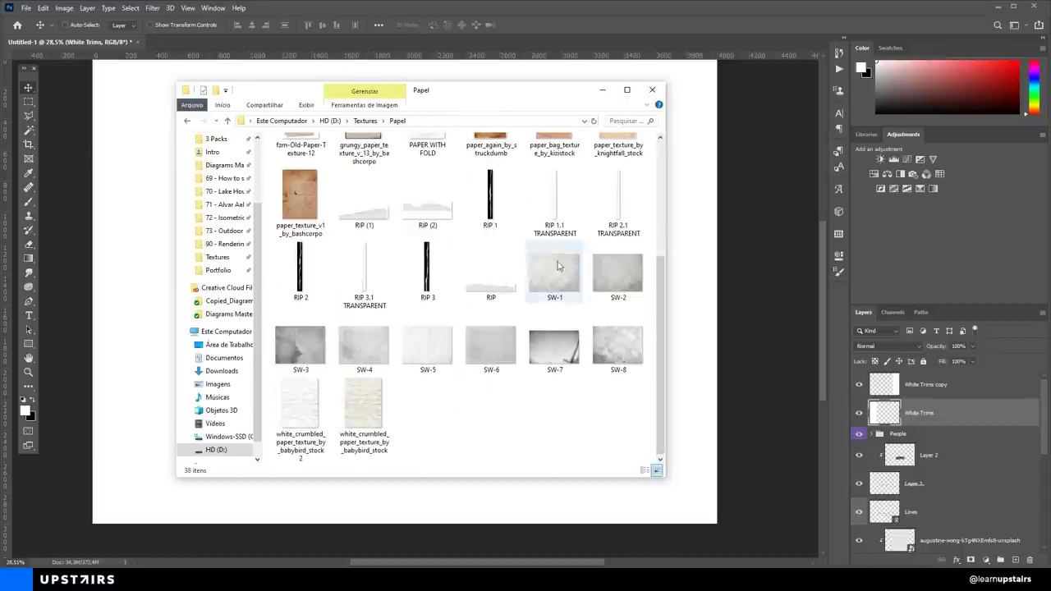
left_click(555, 206)
left_click_drag(554, 205, 671, 227)
left_click_drag(438, 243, 541, 306)
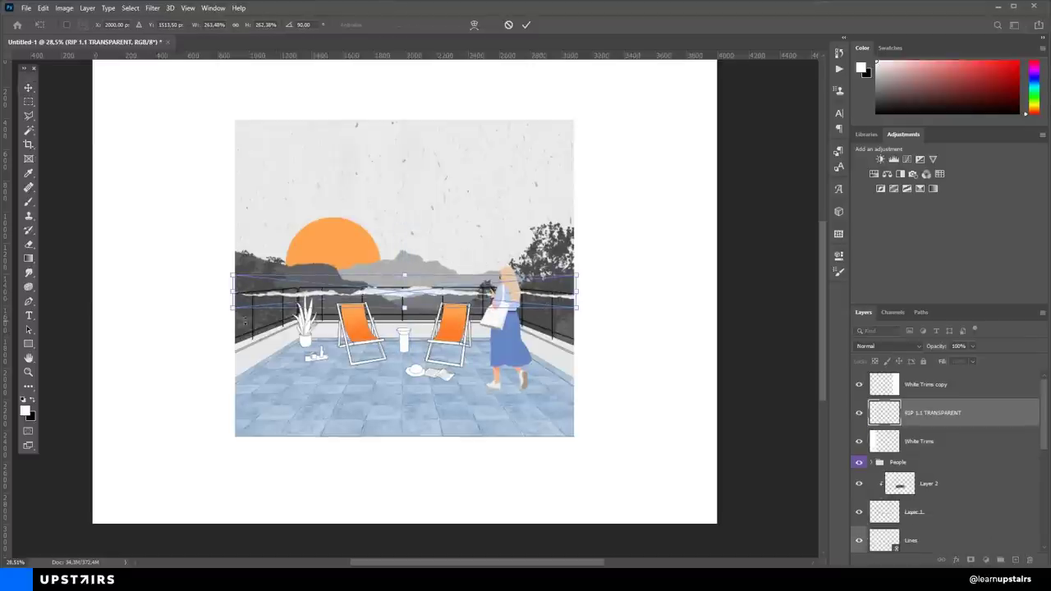
left_click_drag(232, 309, 228, 310)
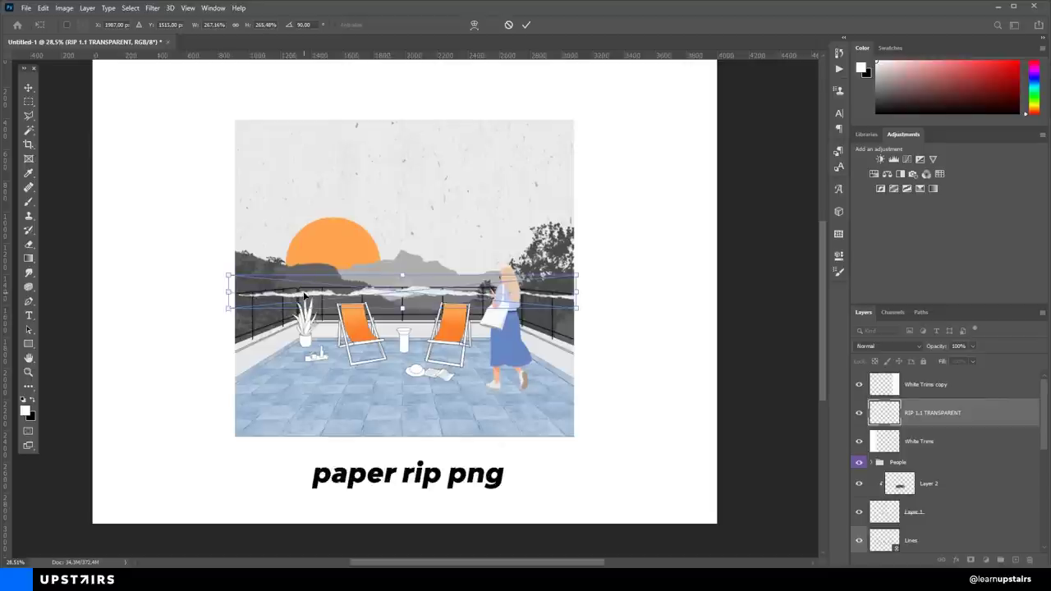
key("Return")
Bring the RIP 1.1 TRANSPARENT layer above the white trims and move it onto the floor's bottom edge
left_click_drag(911, 402, 917, 371)
left_click_drag(503, 321, 499, 463)
scroll(475, 442, "up", 5)
scroll(632, 443, "down", 2)
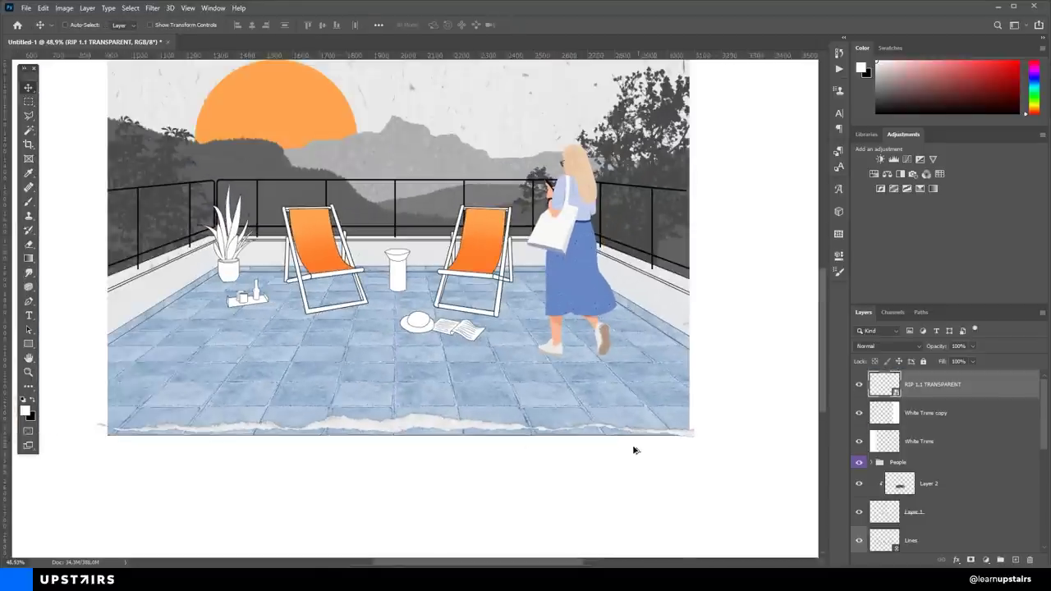
Transform the torn-paper strip to fit the width of the scene and align it along the floor's bottom edge
scroll(171, 425, "up", 4)
key("ctrl+t")
left_click_drag(62, 382, 79, 390)
left_click_drag(579, 406, 255, 397)
left_click_drag(593, 374, 602, 367)
key("Return")
left_click_drag(273, 411, 628, 419)
scroll(584, 419, "down", 3)
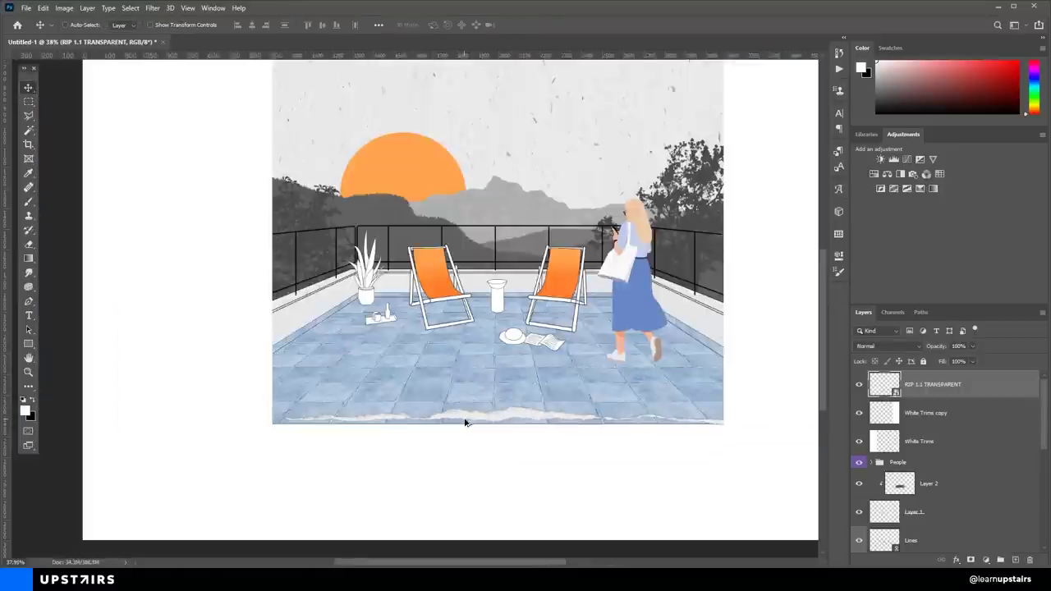
Add a layer mask to the Flooring group and paint out the tiles below the torn-paper edge in black
scroll(908, 443, "down", 3)
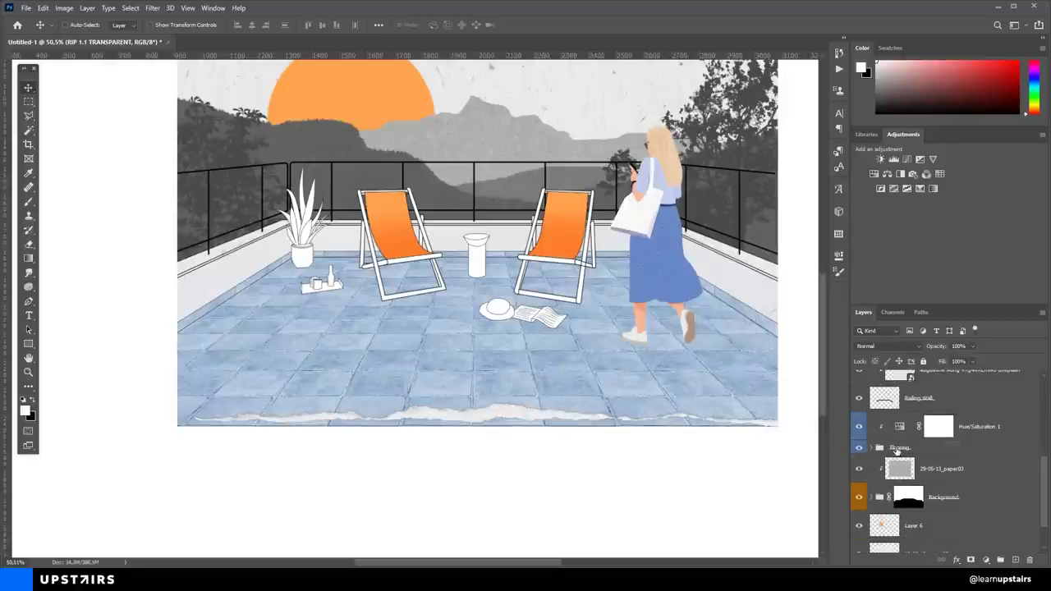
left_click(897, 449)
left_click(972, 557)
key("b")
scroll(246, 432, "up", 2)
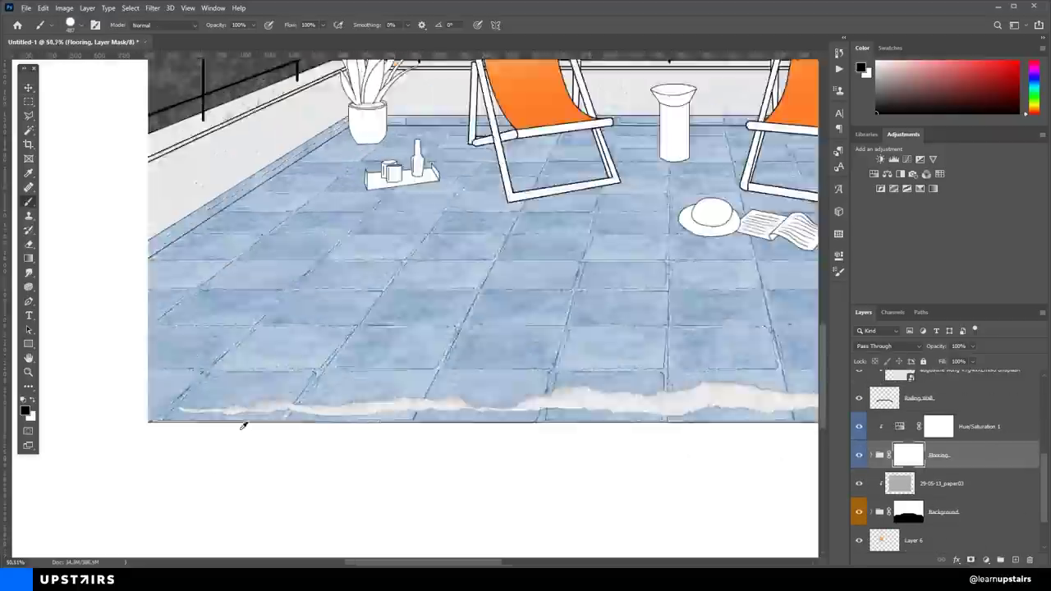
left_click_drag(160, 421, 517, 422)
scroll(516, 422, "right", 4)
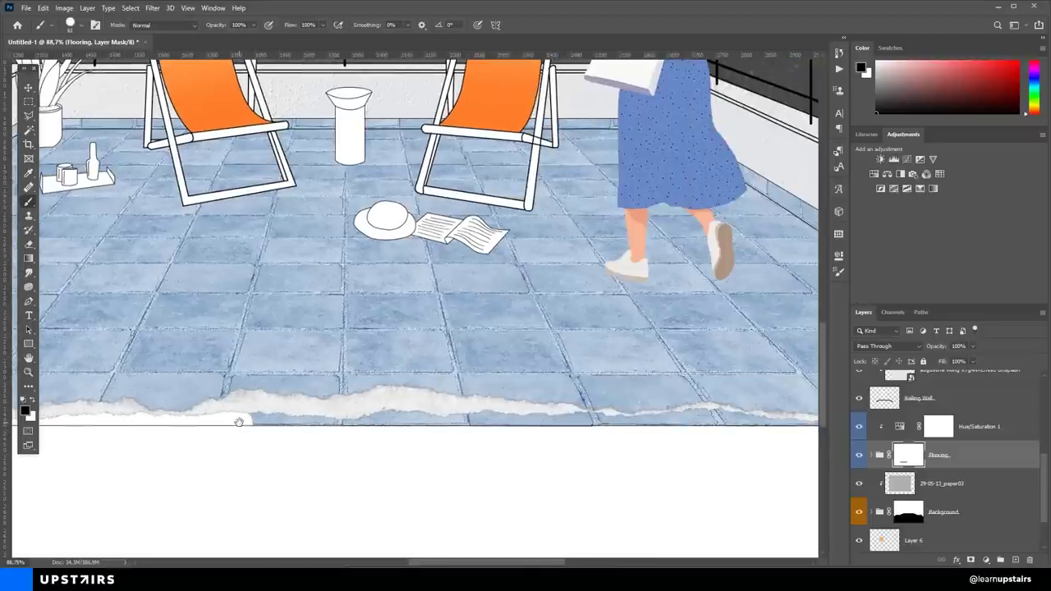
mouse_move(237, 422)
left_mouse_down()
mouse_move(671, 428)
mouse_move(386, 432)
mouse_move(589, 441)
left_mouse_up()
key("space")
key("x")
Copy the Flooring group's layer mask onto the Lines layer to hide the outline below the torn edge
scroll(501, 410, "down", 1)
scroll(501, 410, "down", 10)
scroll(175, 395, "up", 2)
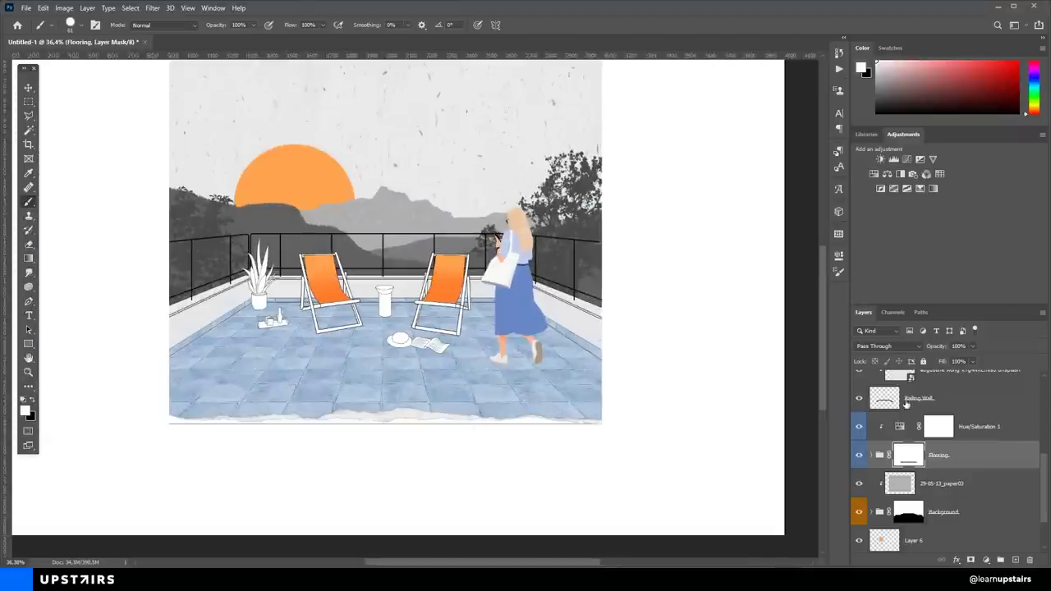
scroll(912, 465, "up", 2)
left_click_drag(912, 517, 919, 401)
scroll(542, 420, "down", 3)
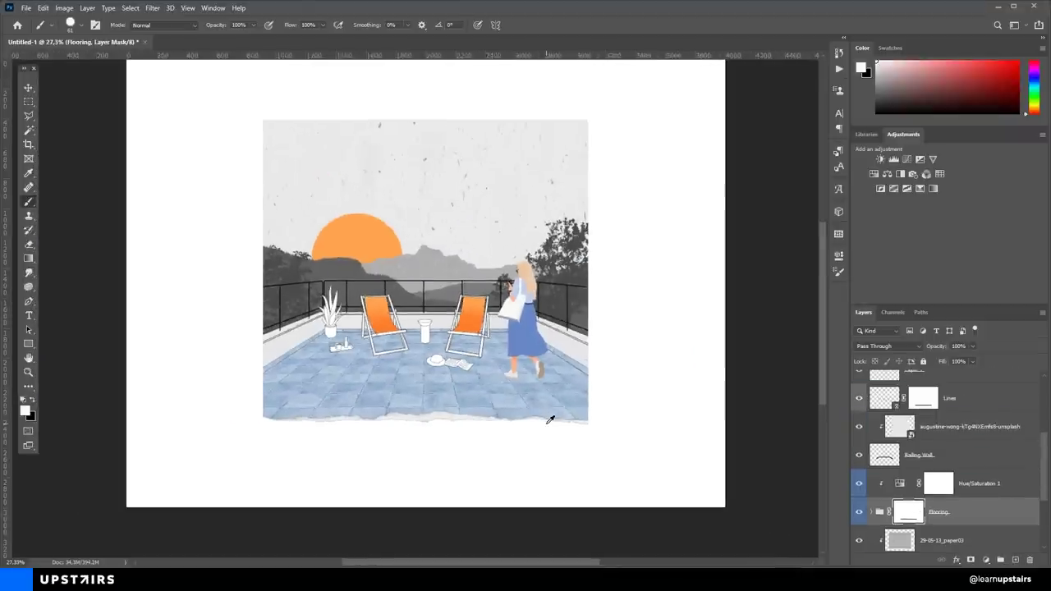
Place RIP 2.1 TRANSPARENT above the RIP 1.1 TRANSPARENT layer, rotated and scaled across the floor's bottom edge
scroll(458, 422, "up", 3)
scroll(947, 519, "up", 5)
left_click(934, 385)
left_click(84, 579)
left_click_drag(627, 209, 727, 263)
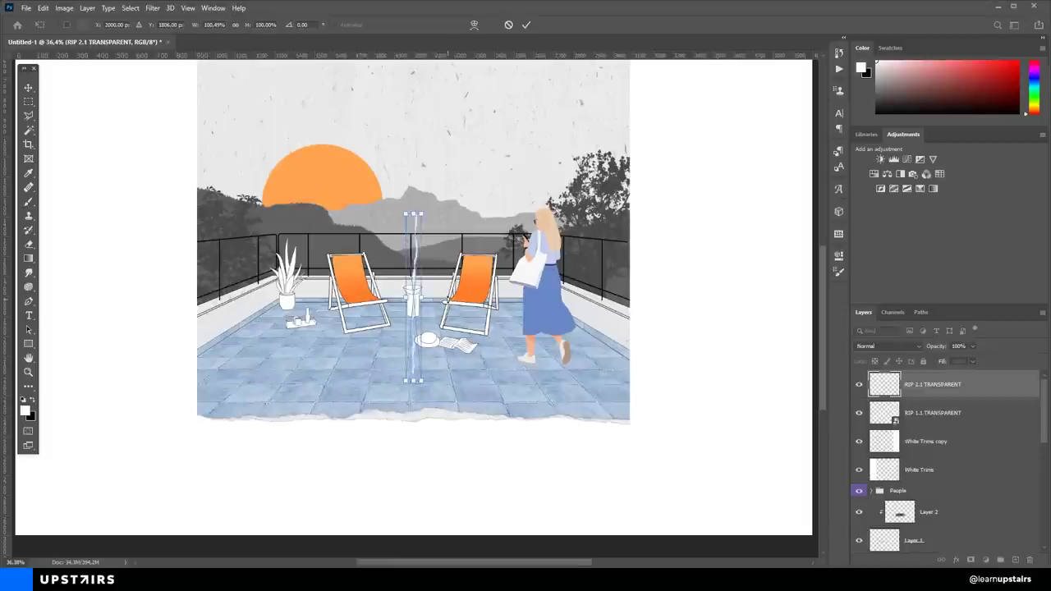
left_click_drag(492, 291, 414, 226)
left_click_drag(496, 294, 588, 408)
key("Return")
Nudge the second torn-paper strip slightly upward over the floor tiles
left_click_drag(913, 393, 913, 424)
key("ctrl+z")
left_click_drag(582, 399, 582, 392)
Add a new layer beneath both torn-paper layers and paint white between the strips, starting from the left edge
left_click(1015, 561)
key("b")
scroll(224, 422, "up", 6)
mouse_move(163, 373)
left_mouse_down()
mouse_move(347, 391)
mouse_move(188, 396)
mouse_move(234, 379)
mouse_move(617, 389)
left_mouse_up()
left_click_drag(868, 397, 886, 454)
scroll(481, 375, "right", 8)
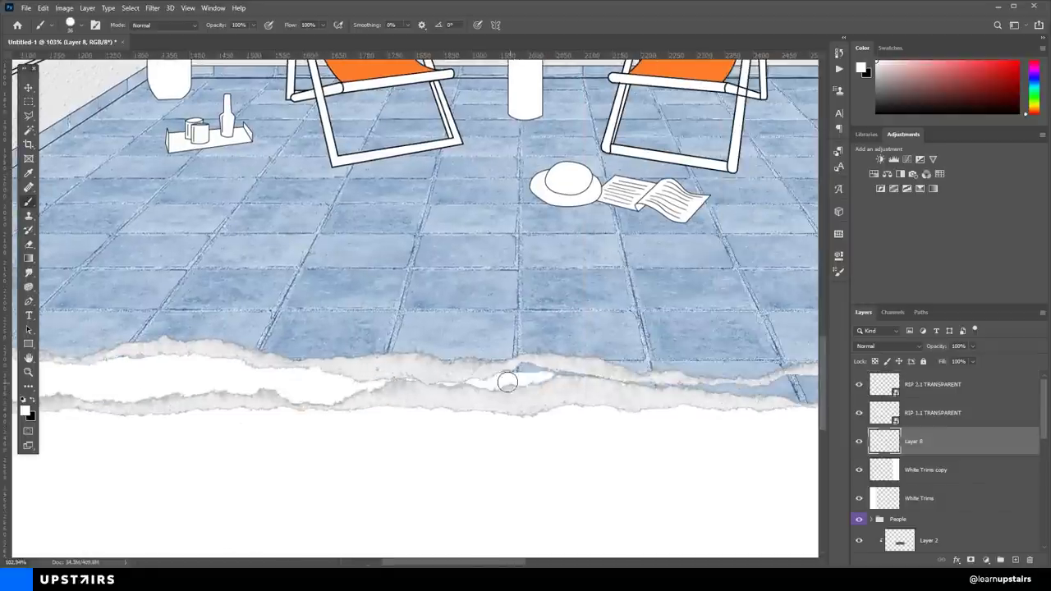
Continue painting white between the two torn-paper strips up to the scene's right edge, cleaning up any spill
key("x")
left_click_drag(140, 358, 483, 376)
left_click_drag(374, 349, 453, 351)
key("e")
mouse_move(453, 352)
left_mouse_down()
mouse_move(390, 345)
mouse_move(492, 371)
mouse_move(600, 369)
left_mouse_up()
key("ctrl+z")
key("b")
scroll(600, 369, "right", 8)
mouse_move(363, 361)
left_mouse_down()
mouse_move(498, 368)
mouse_move(517, 355)
mouse_move(386, 353)
left_mouse_up()
key("v")
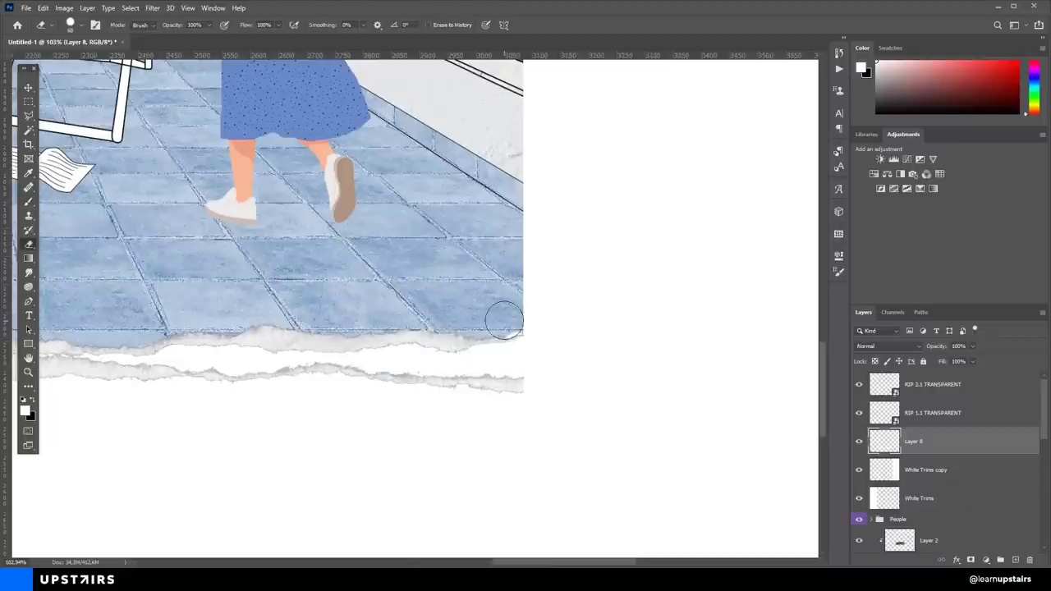
Lower the opacity of the white painted layer between the torn strips to 65%
key("ctrl+0")
left_click(973, 347)
left_click_drag(973, 359, 952, 360)
left_click_drag(736, 346, 522, 381)
scroll(523, 381, "down", 6)
scroll(411, 348, "up", 3)
left_click_drag(413, 341, 406, 374)
scroll(397, 367, "down", 2)
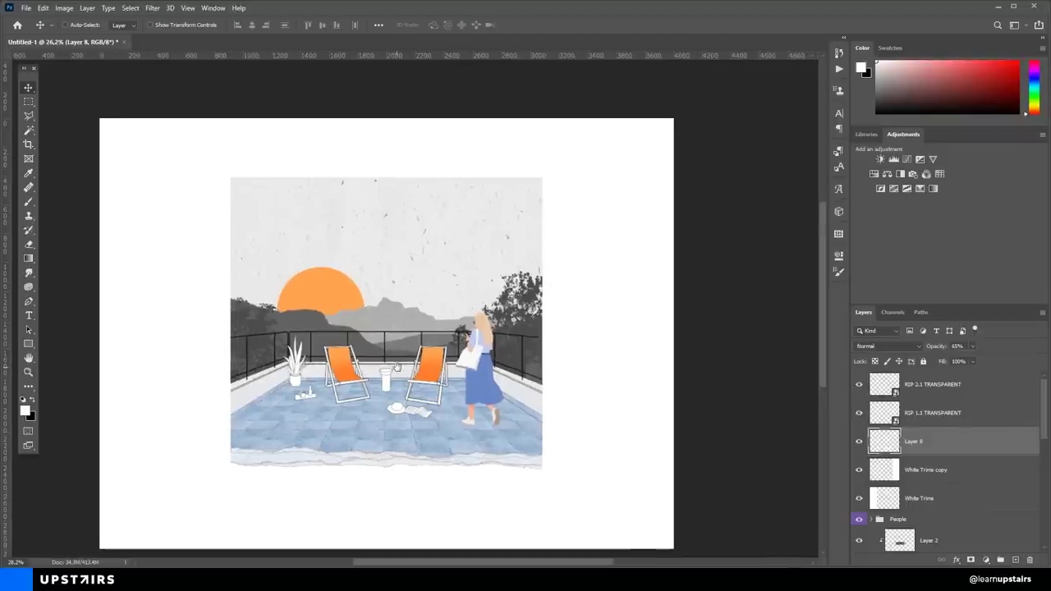
Merge the White Trims and White Trims copy layers into one
left_click(921, 481)
left_click(931, 500, "shift")
key("ctrl+e")
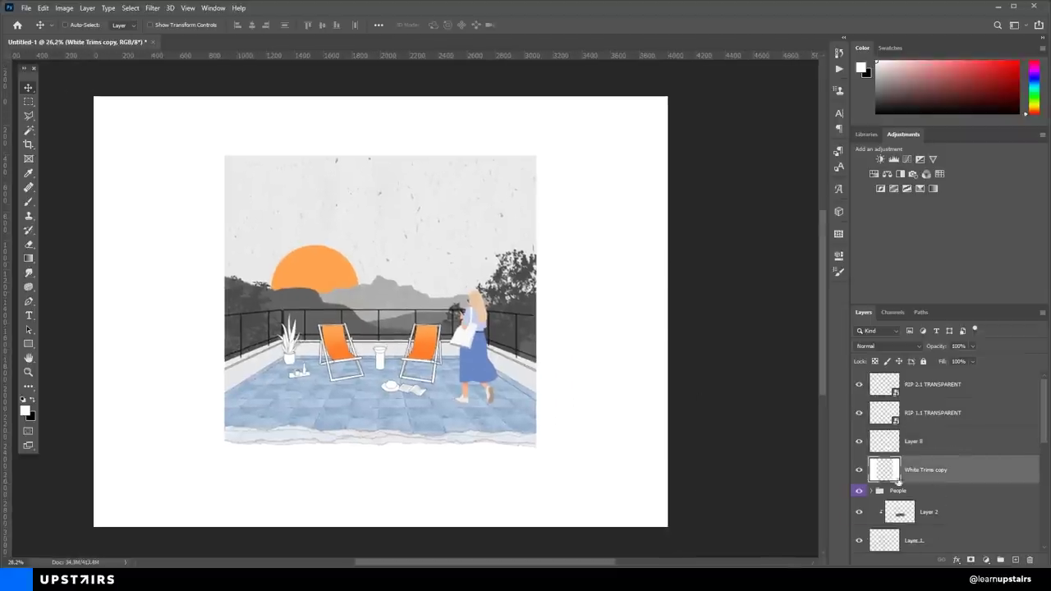
Fill a strip across the top of the canvas with white on the merged trim layer and hide the interface panels
key("m")
left_click_drag(80, 90, 693, 164)
key("alt+BackSpace")
key("ctrl+d")
key("v")
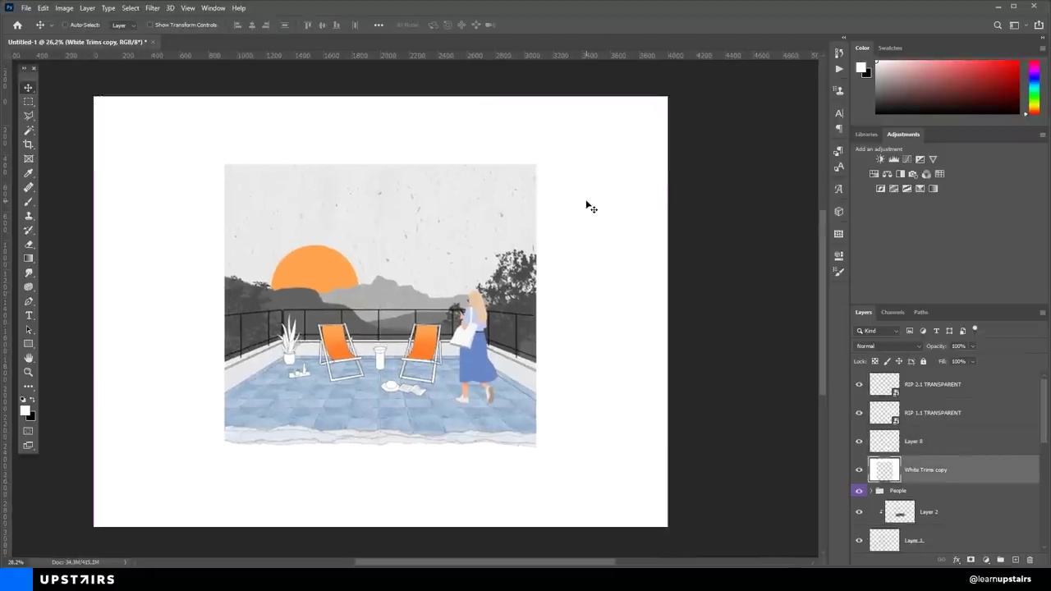
key("Tab")
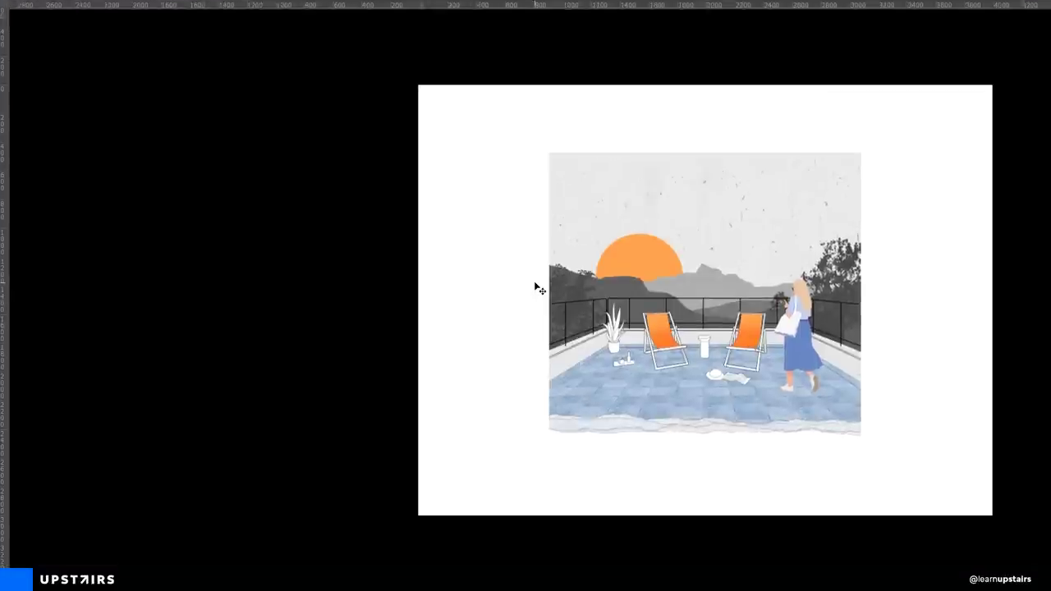